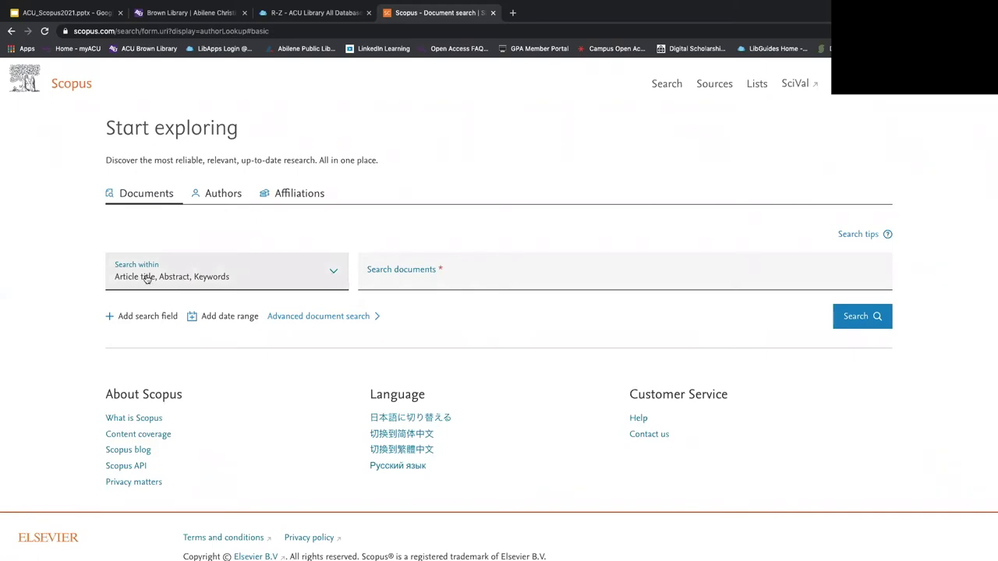
# Step: Enter the document query COVID AND "psych*" AND "college students", searching within Article title, Abstract, Keywords
pyautogui.click(332, 275)
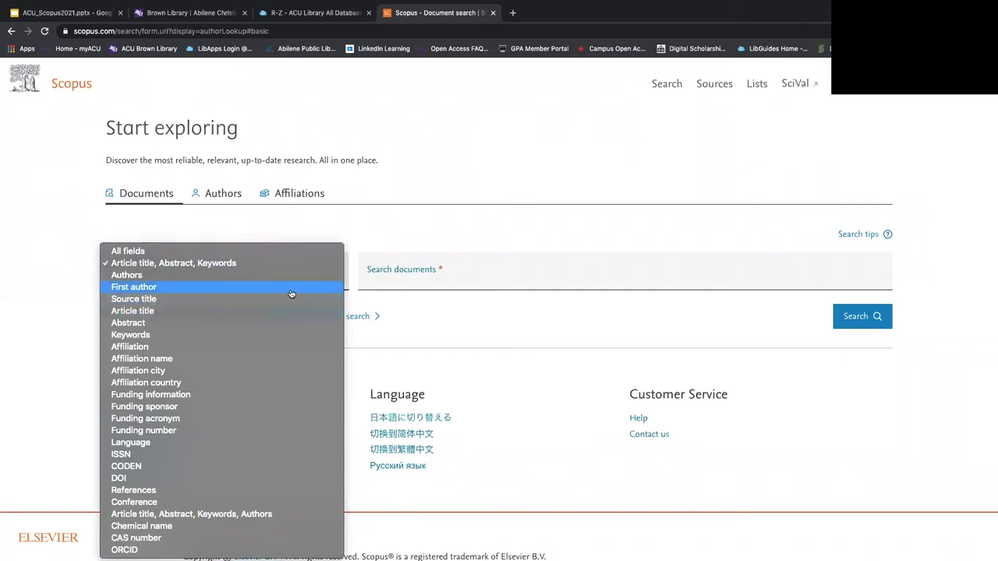
pyautogui.click(289, 267)
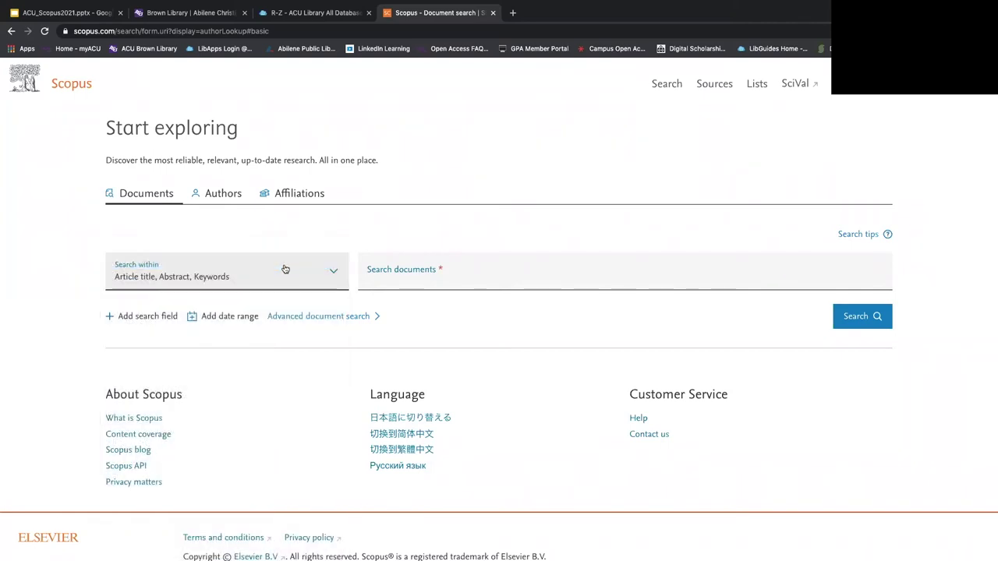
pyautogui.click(390, 282)
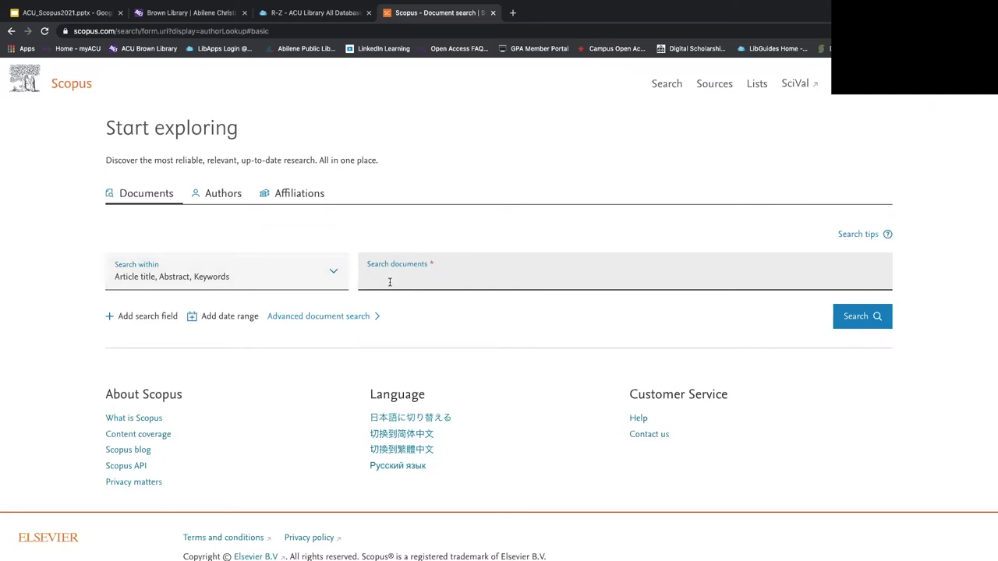
pyautogui.write('COVID AND "psych*"')
pyautogui.write('AND')
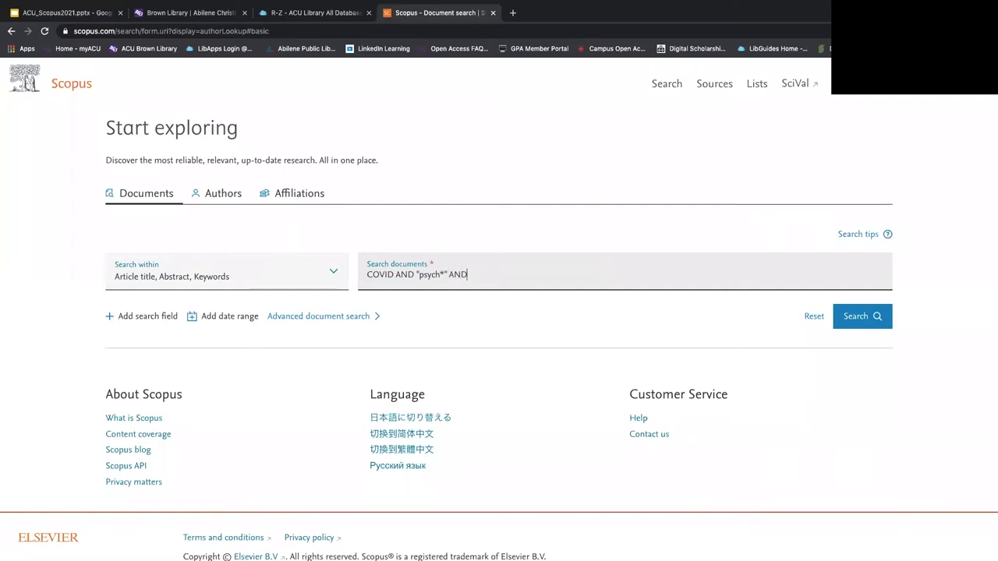
pyautogui.write(' "college student')
pyautogui.write('s')
pyautogui.write('"')
# Step: Try adding the exact-phrase term {heart-attack} to the end of the query, and remove it again
pyautogui.write(' (')
pyautogui.write(')')
pyautogui.press('BackSpace')
pyautogui.press('BackSpace')
pyautogui.write('{heart-att')
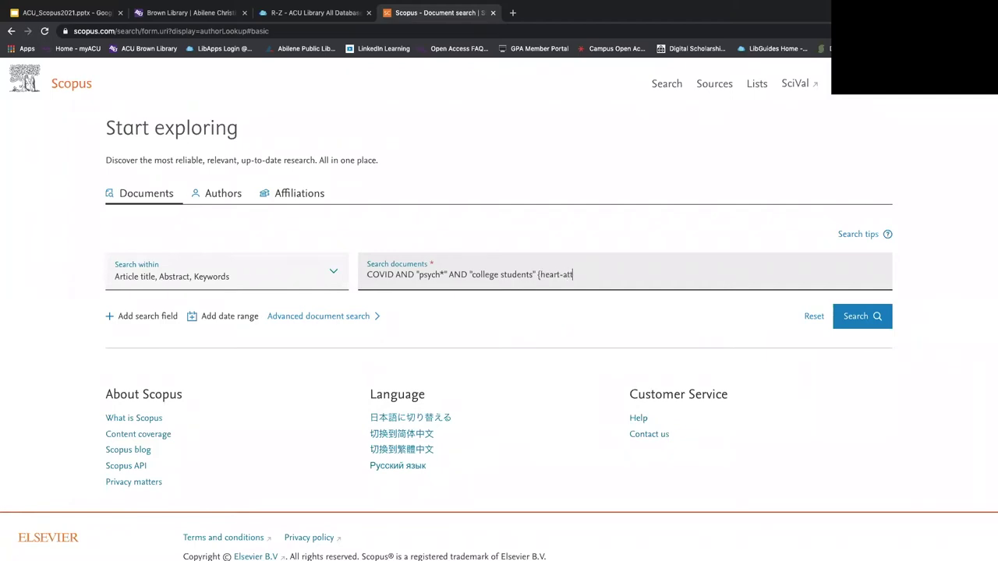
pyautogui.write('ack}')
pyautogui.moveTo(589, 275); pyautogui.dragTo(539, 276)
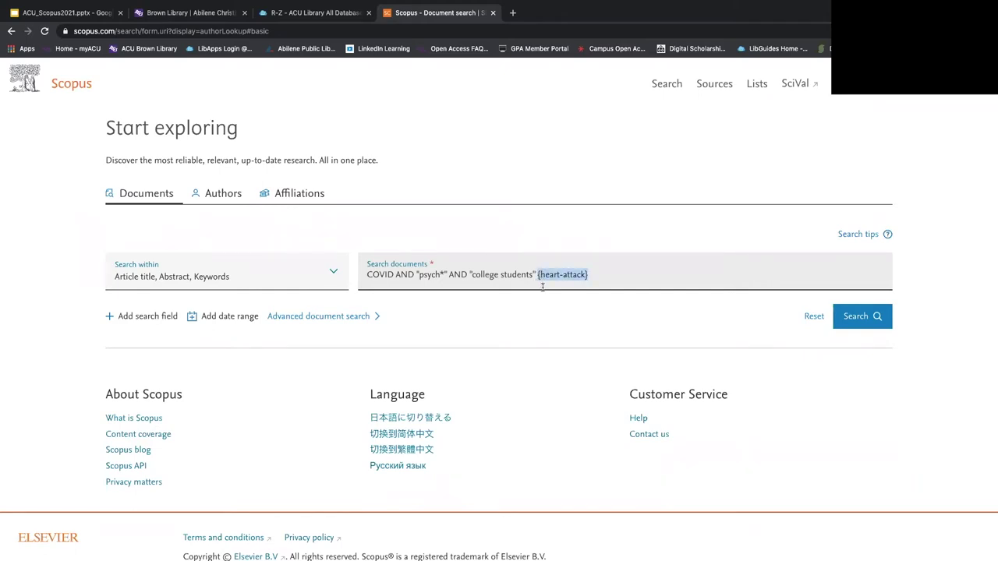
pyautogui.press('BackSpace')
# Step: Add a second search field and combine it with the first one using OR
pyautogui.click(141, 317)
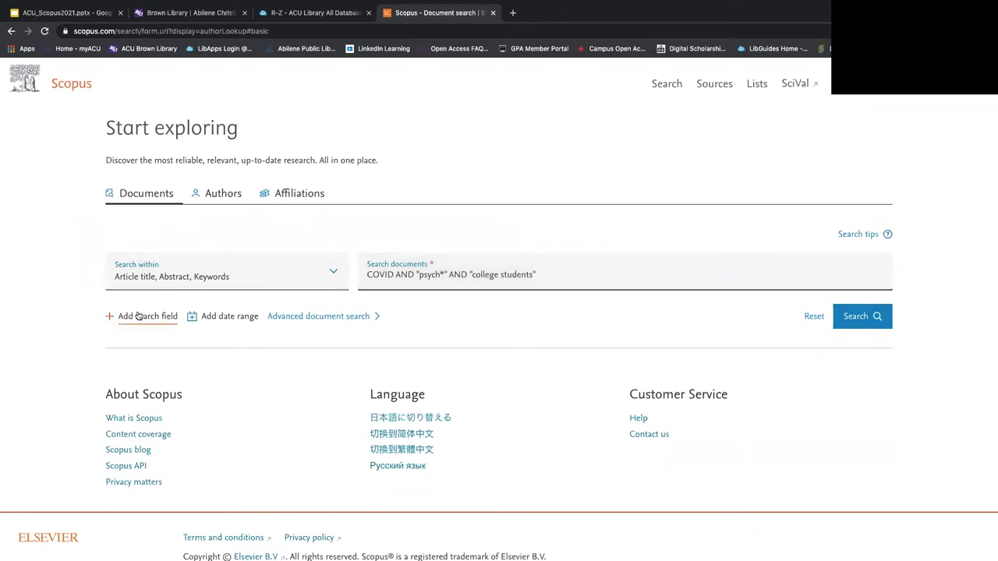
pyautogui.click(156, 313)
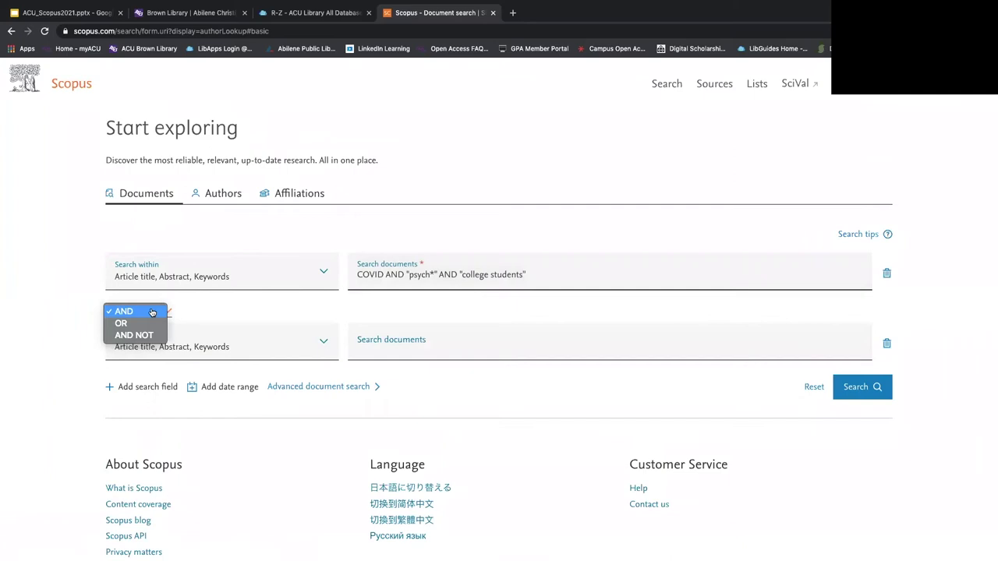
pyautogui.click(148, 322)
# Step: Enter pandemic AND "psych*" AND "college students" in the second search field, reusing the first query's terms, and run the search
pyautogui.click(366, 347)
pyautogui.write('pandemic AND')
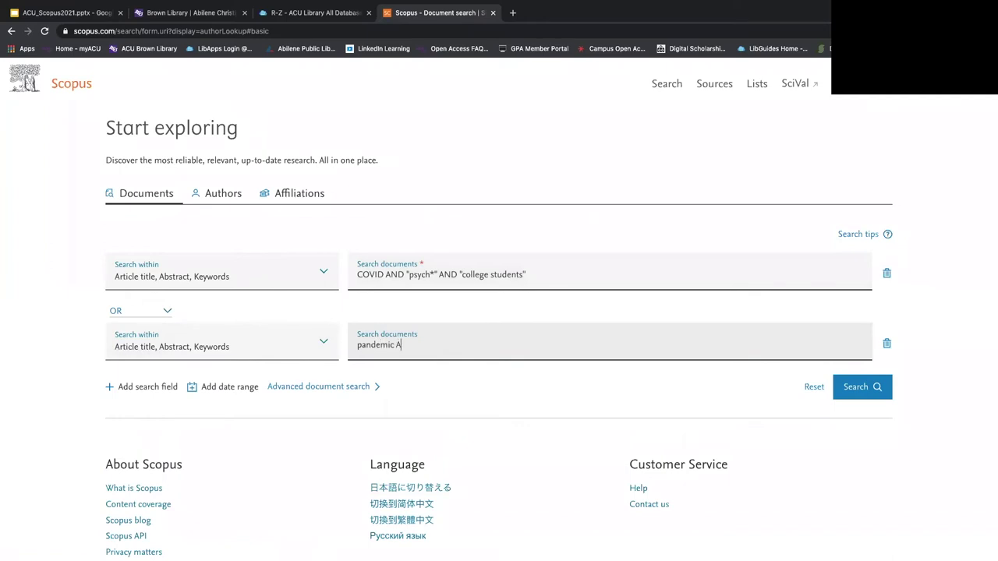
pyautogui.moveTo(531, 270); pyautogui.dragTo(406, 278)
pyautogui.press('super+c')
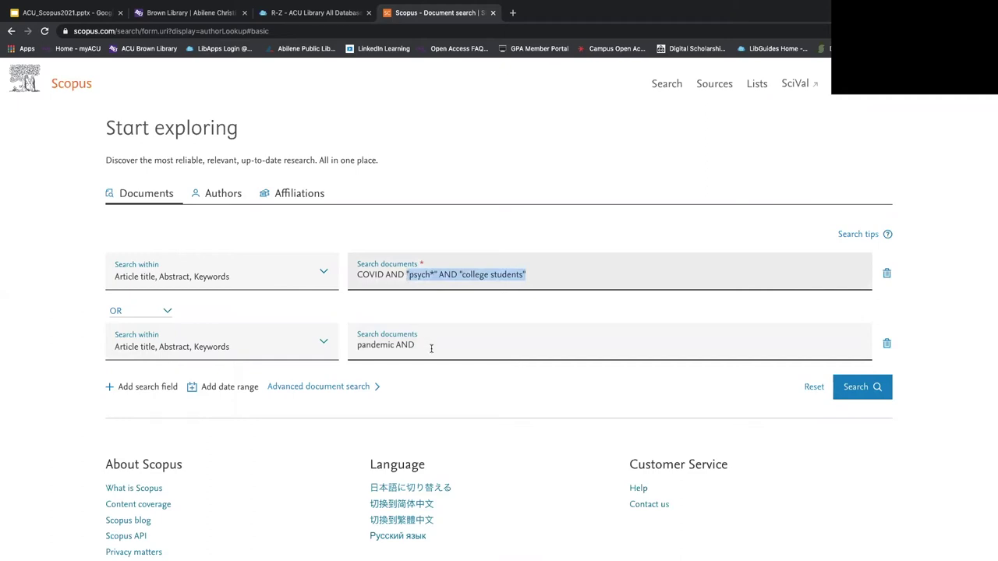
pyautogui.click(430, 347)
pyautogui.press('super+v')
pyautogui.click(854, 388)
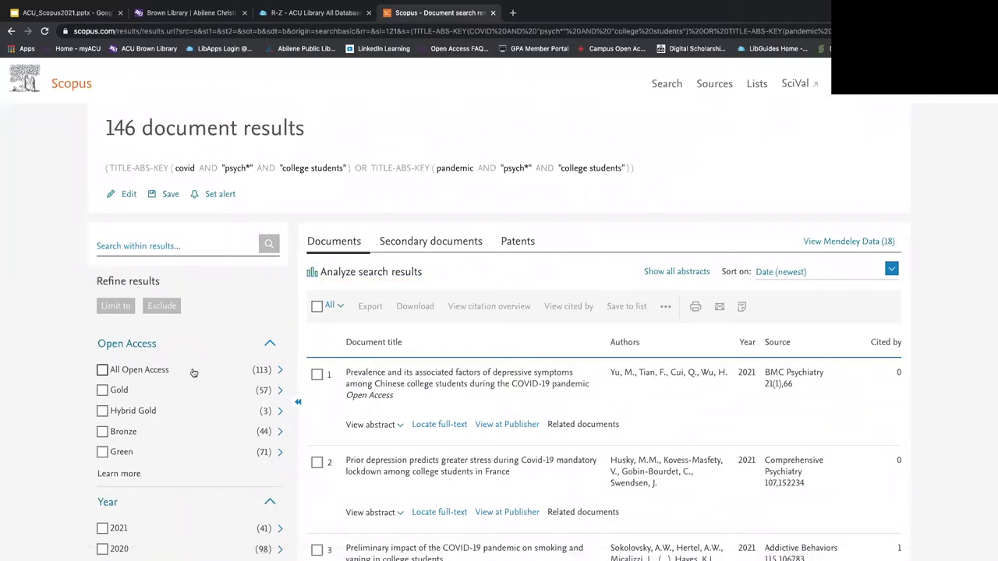
# Step: Limit the document results to the publication years 2021, 2020, 2015 and 2014
pyautogui.scroll(-1, 193, 373)
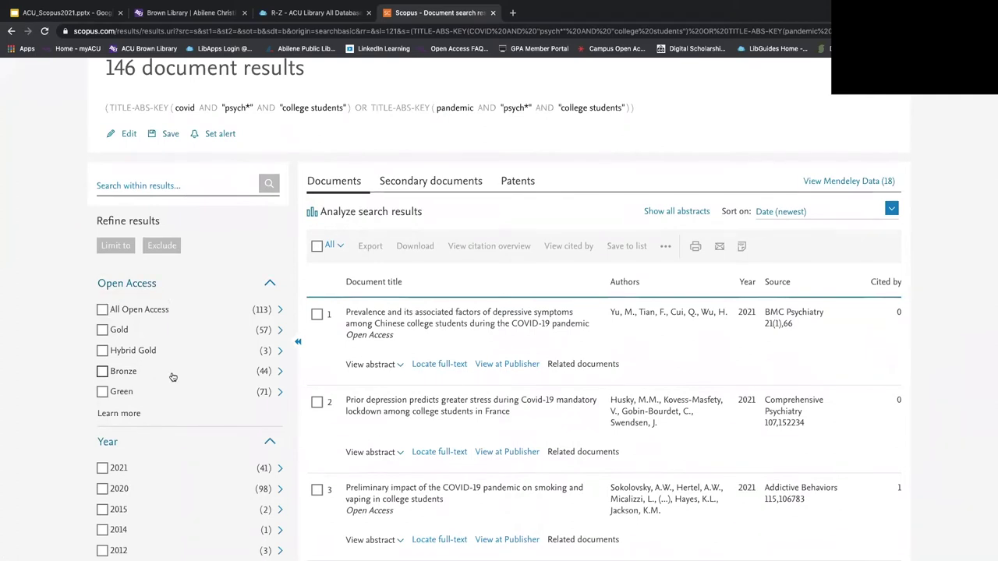
pyautogui.scroll(-1, 172, 377)
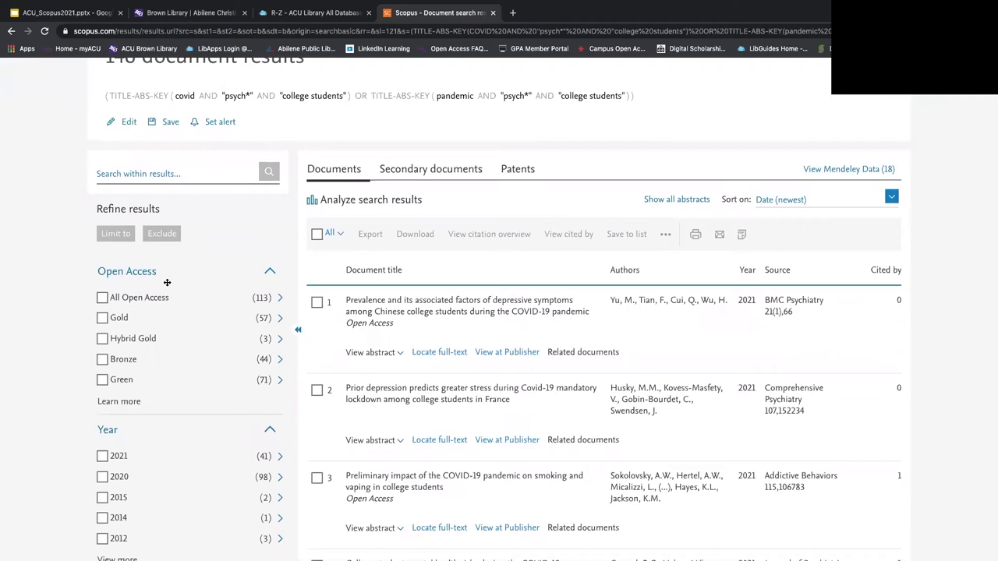
pyautogui.scroll(-3, 187, 304)
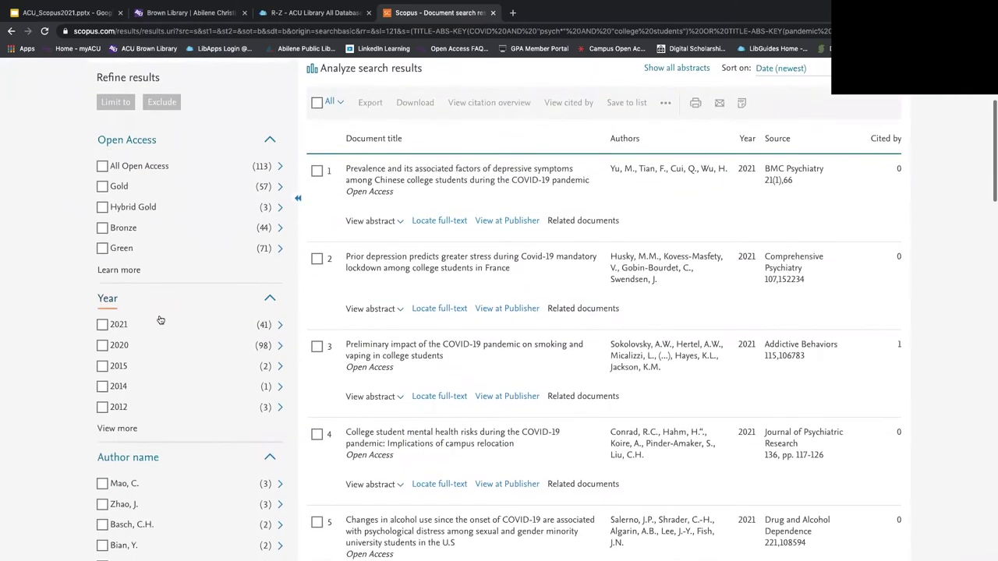
pyautogui.click(102, 324)
pyautogui.click(102, 346)
pyautogui.click(102, 366)
pyautogui.click(102, 386)
pyautogui.click(121, 106)
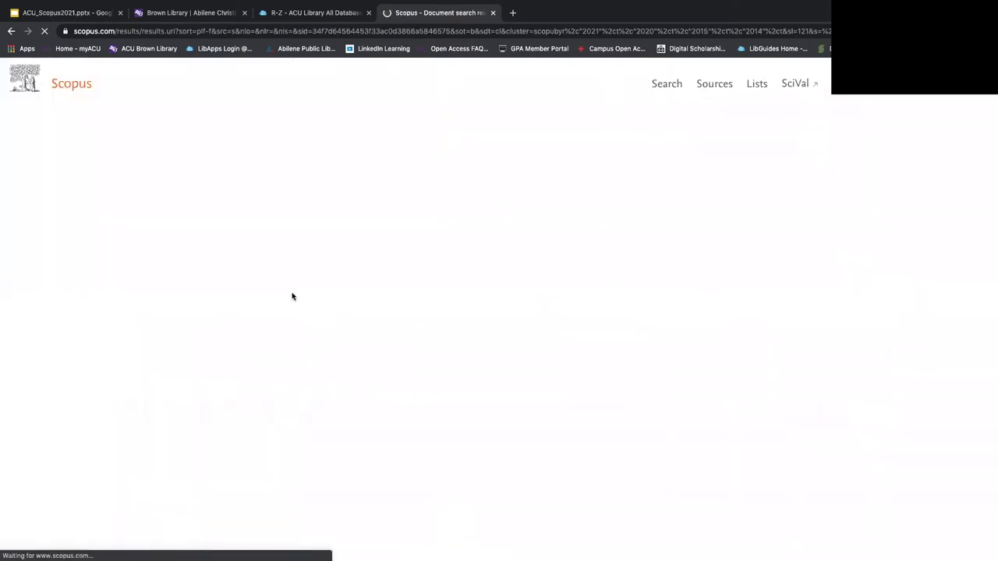
# Step: Sort the limited document results by Cited by (highest)
pyautogui.scroll(-3, 312, 290)
pyautogui.scroll(-2, 314, 289)
pyautogui.scroll(1, 323, 286)
pyautogui.moveTo(374, 243); pyautogui.dragTo(344, 244)
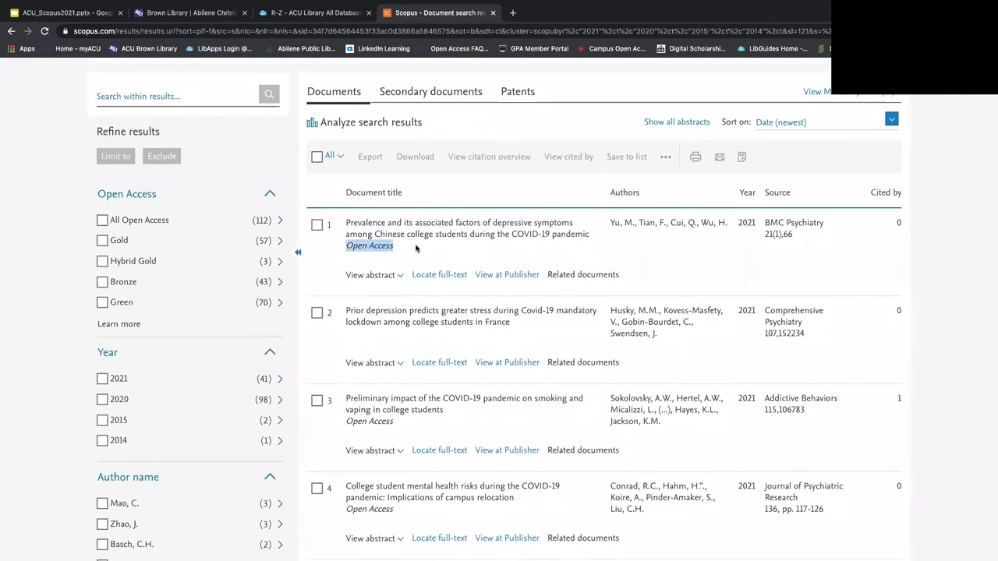
pyautogui.scroll(2, 416, 248)
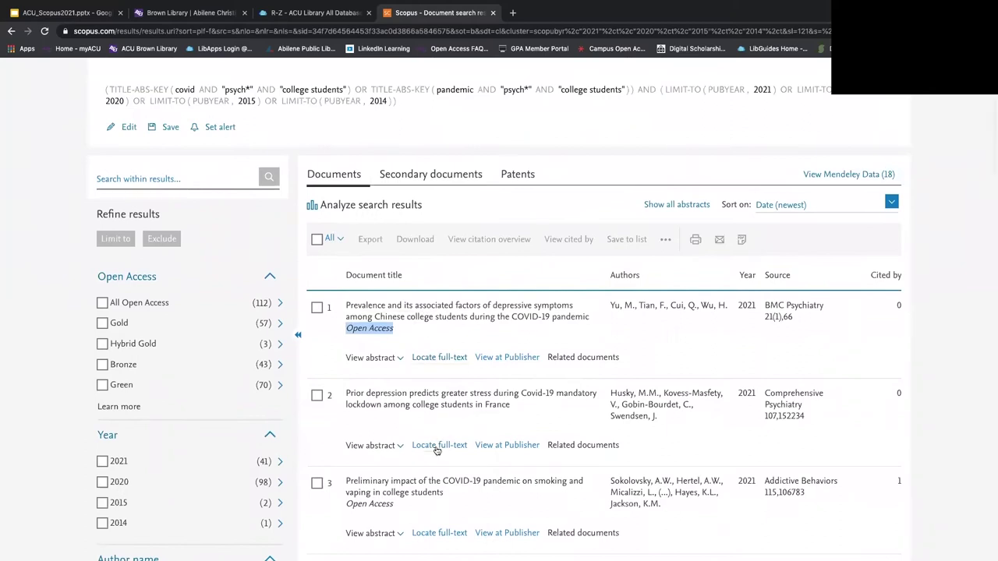
pyautogui.scroll(1, 503, 325)
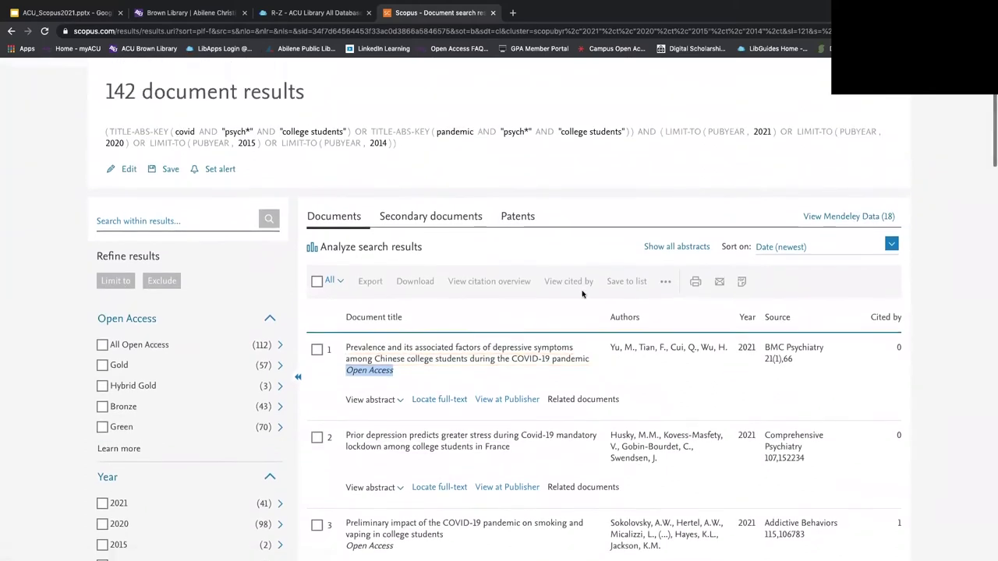
pyautogui.click(892, 245)
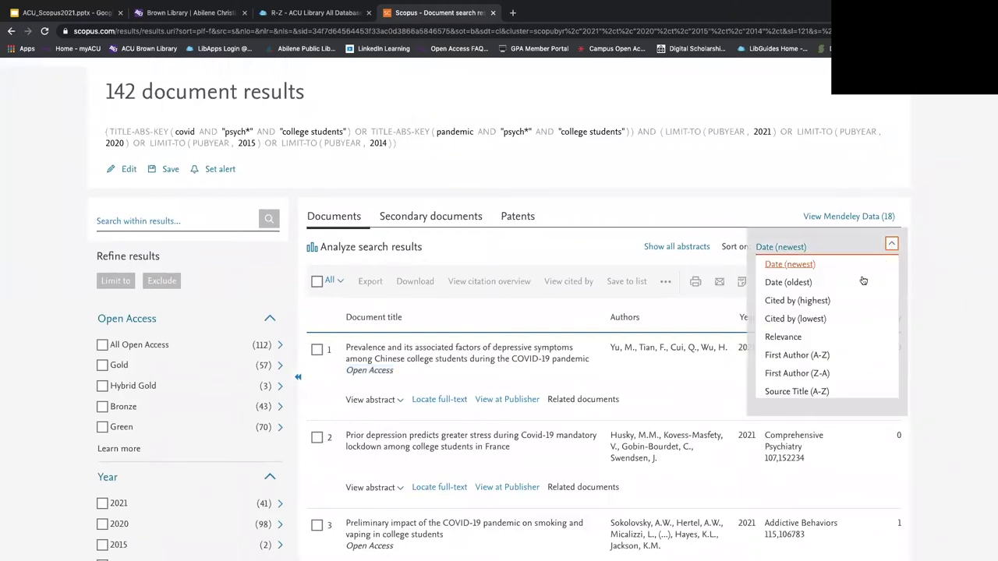
pyautogui.click(813, 304)
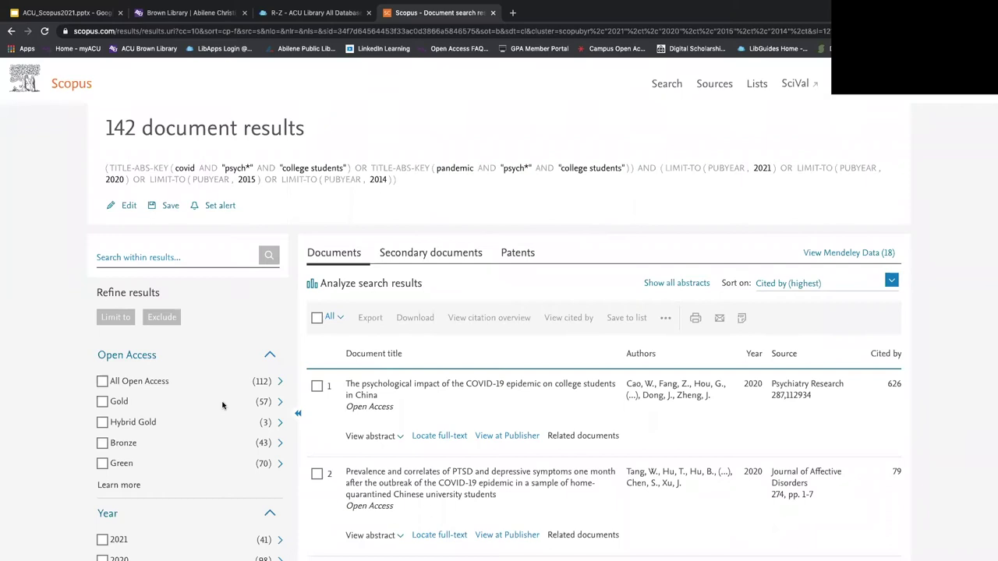
# Step: Preview the list of Gold open access documents, close it and look over the other refinement filters
pyautogui.scroll(-1, 234, 390)
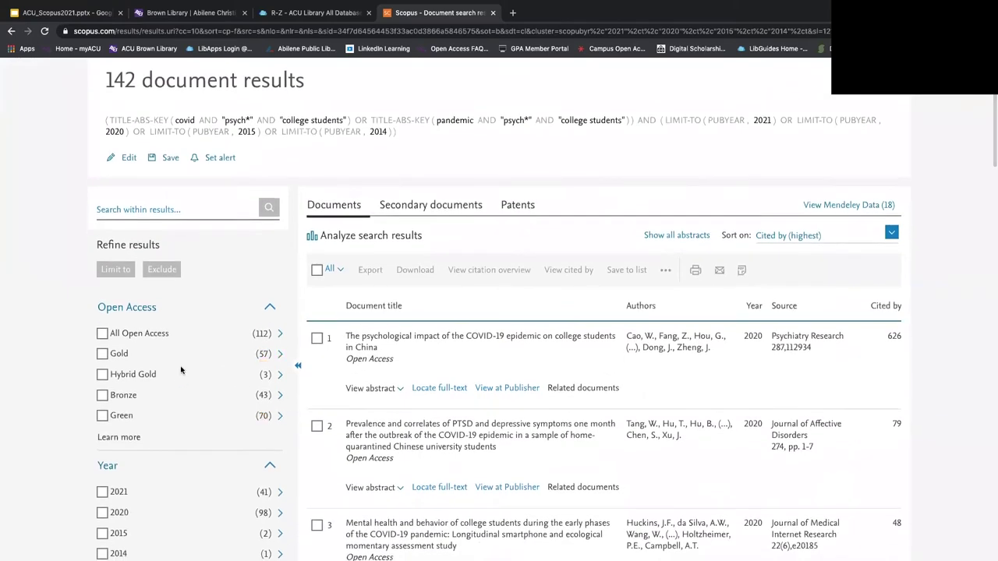
pyautogui.click(278, 355)
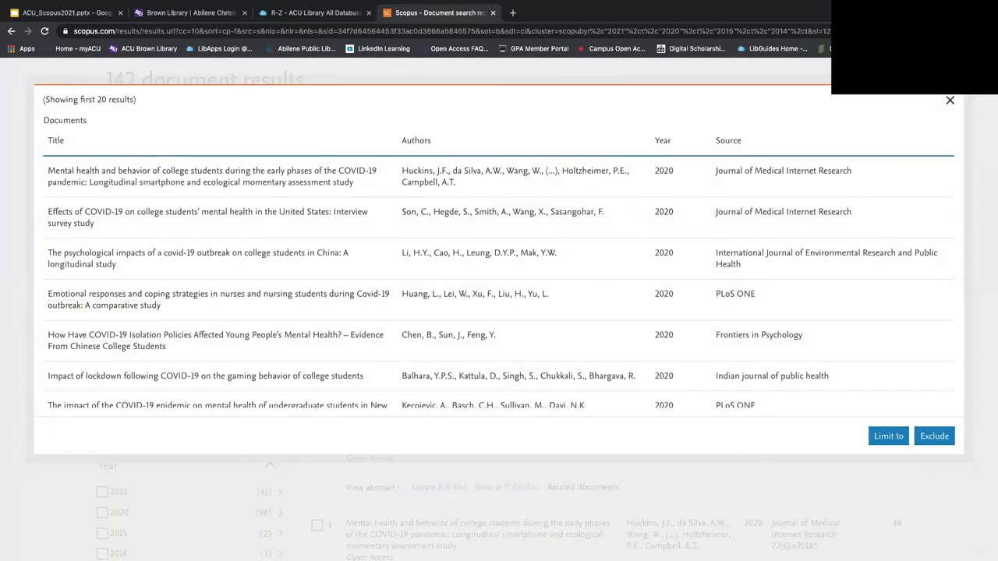
pyautogui.click(952, 102)
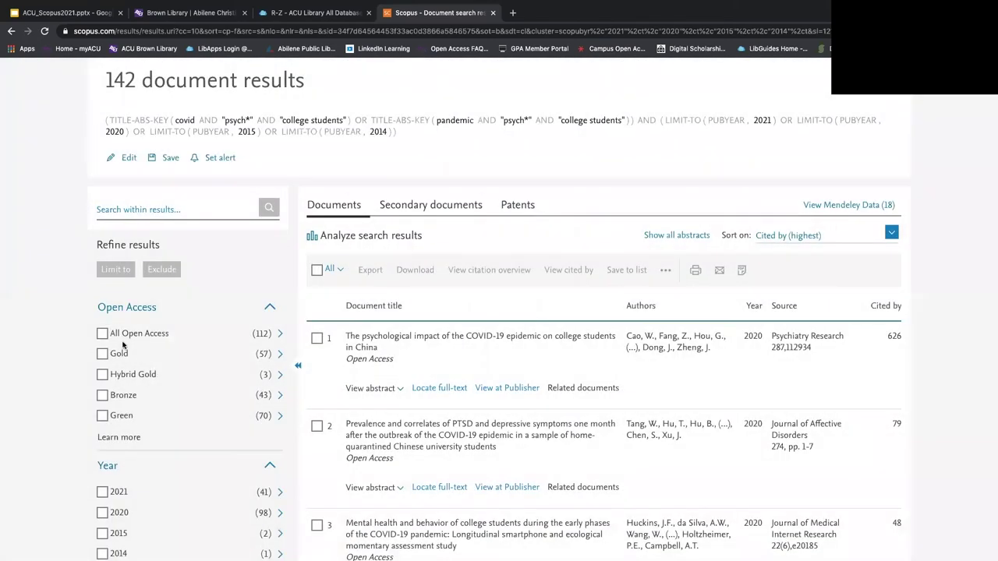
pyautogui.scroll(-3, 133, 377)
pyautogui.scroll(2, 140, 378)
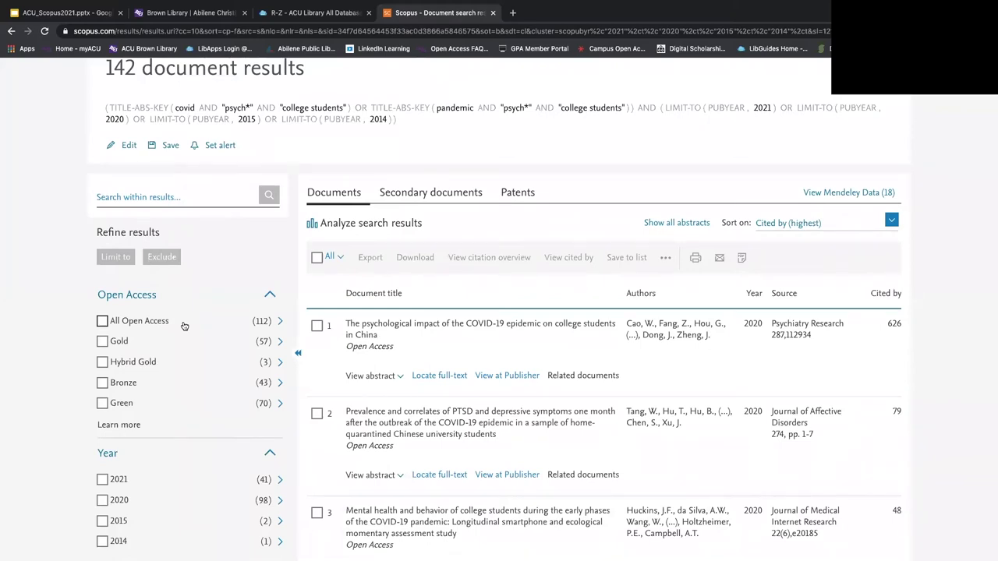
# Step: Open the form for saving this search and cancel it without saving
pyautogui.press('XF86AudioRaiseVolume')
pyautogui.scroll(1, 606, 195)
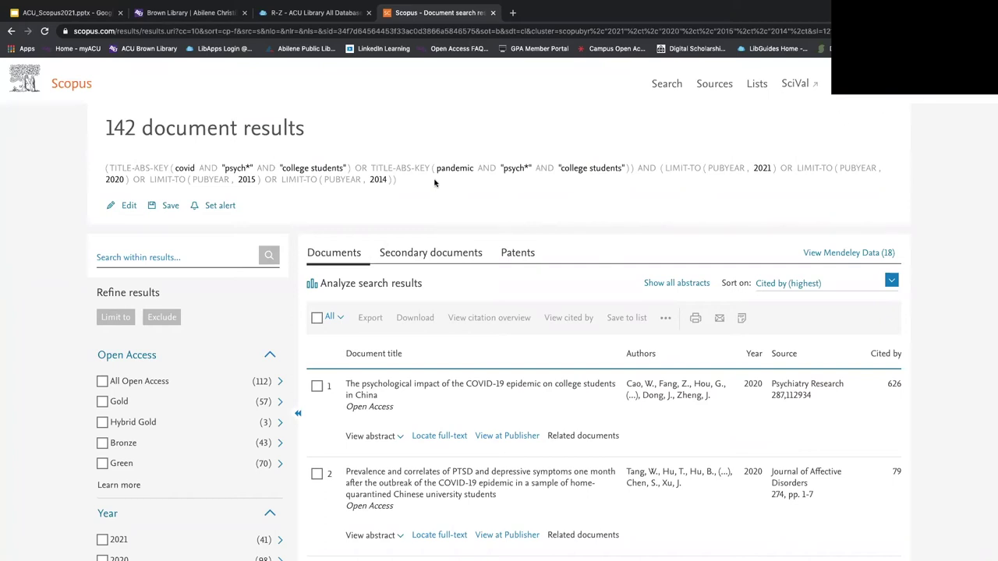
pyautogui.click(170, 208)
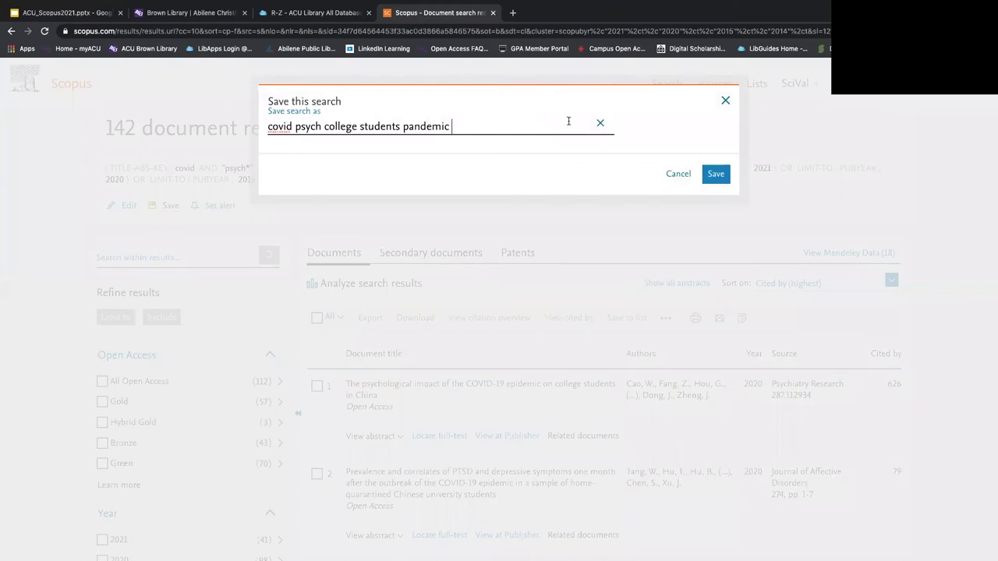
pyautogui.click(675, 176)
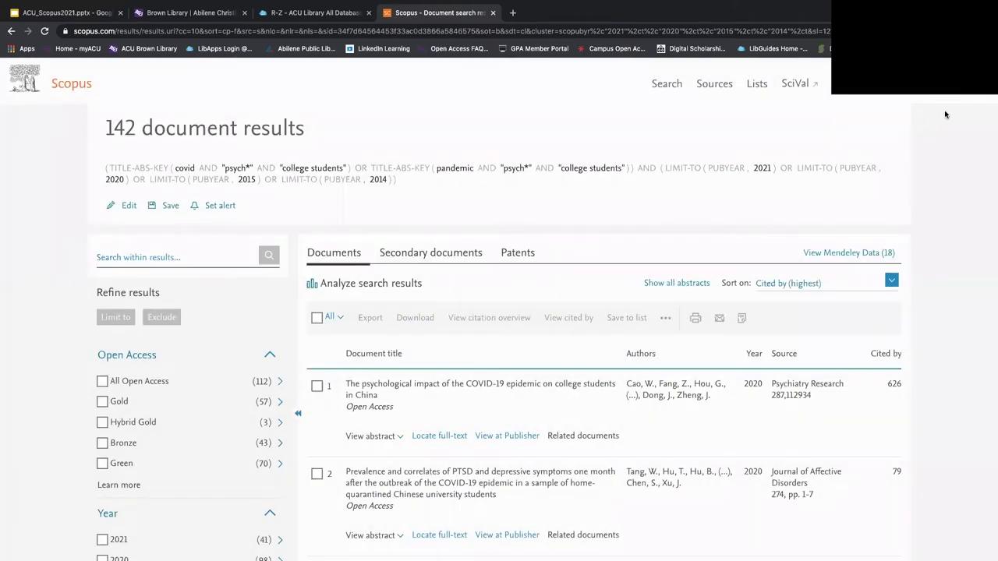
# Step: View the account's saved searches and return to the document results
pyautogui.click(945, 86)
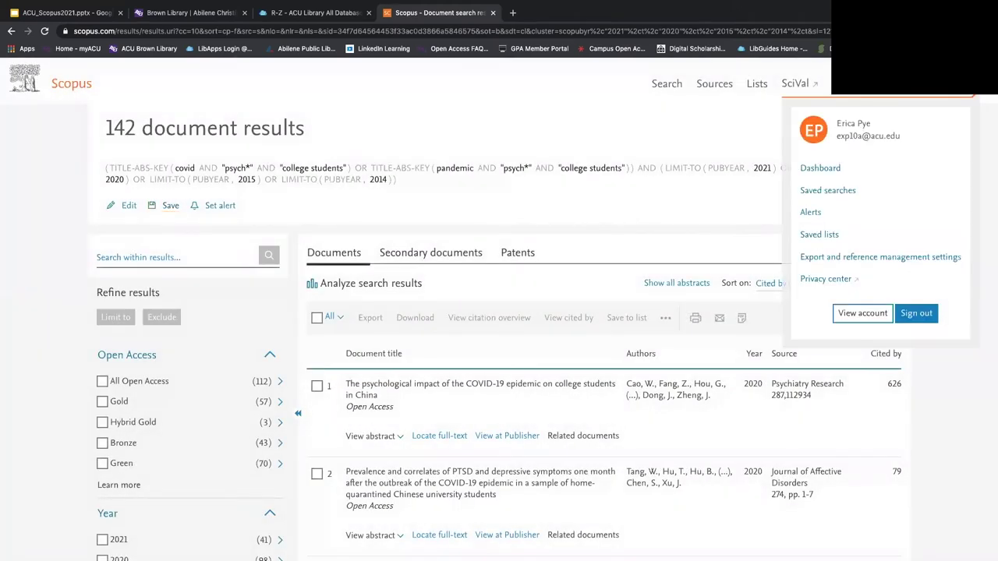
pyautogui.click(817, 193)
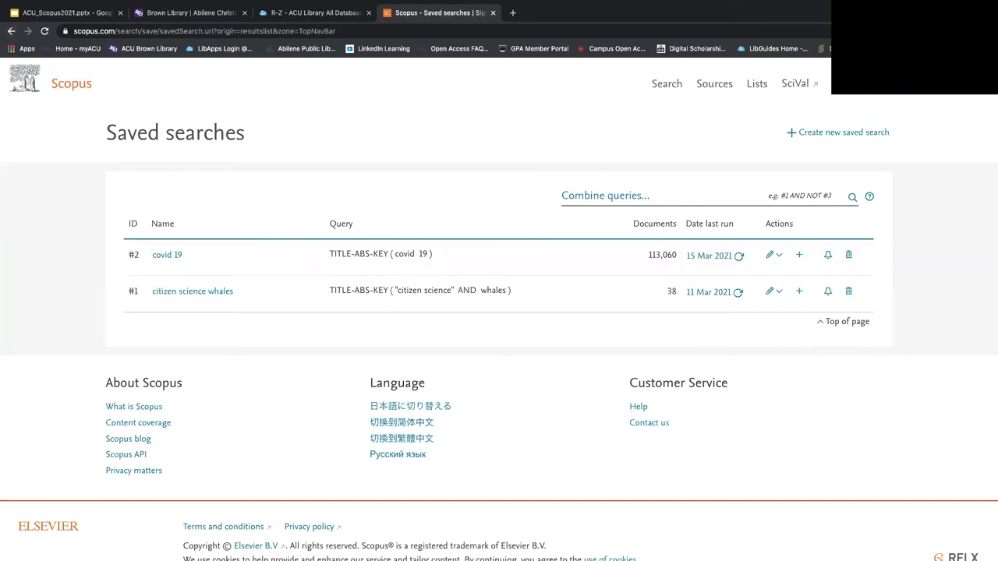
pyautogui.click(9, 31)
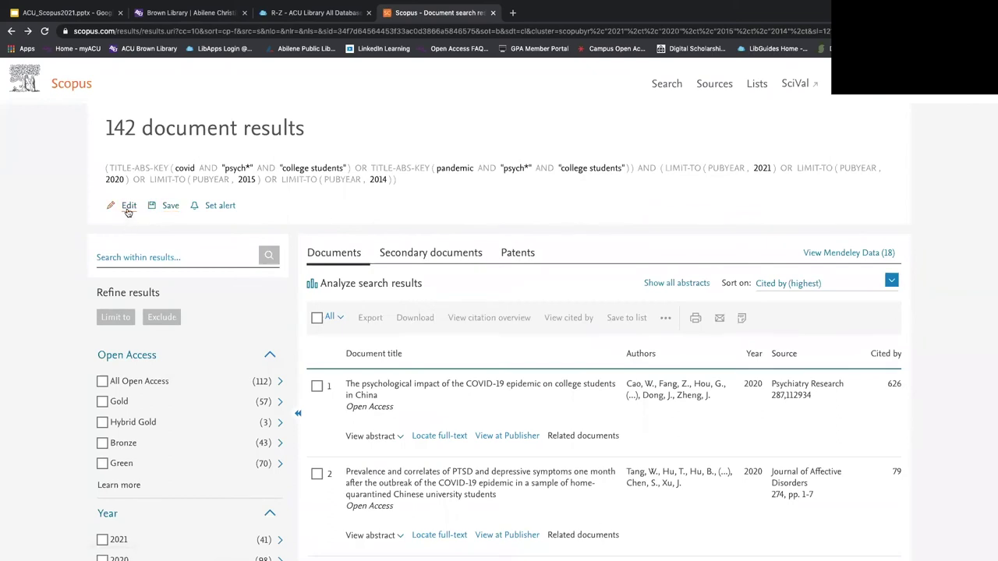
# Step: Open the query for editing in advanced search, delete its publication year limits and clear the rest of the query string
pyautogui.click(129, 208)
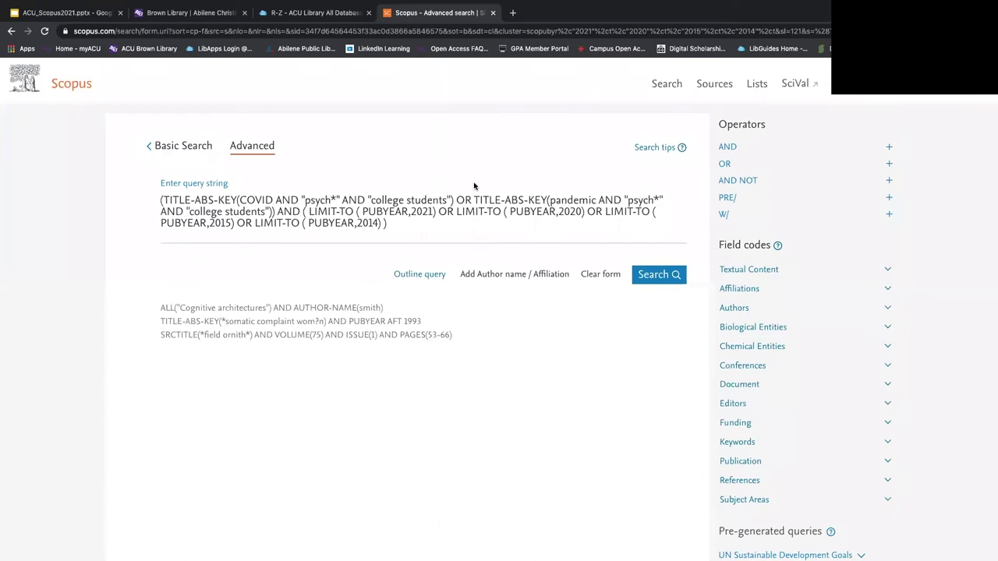
pyautogui.click(390, 223)
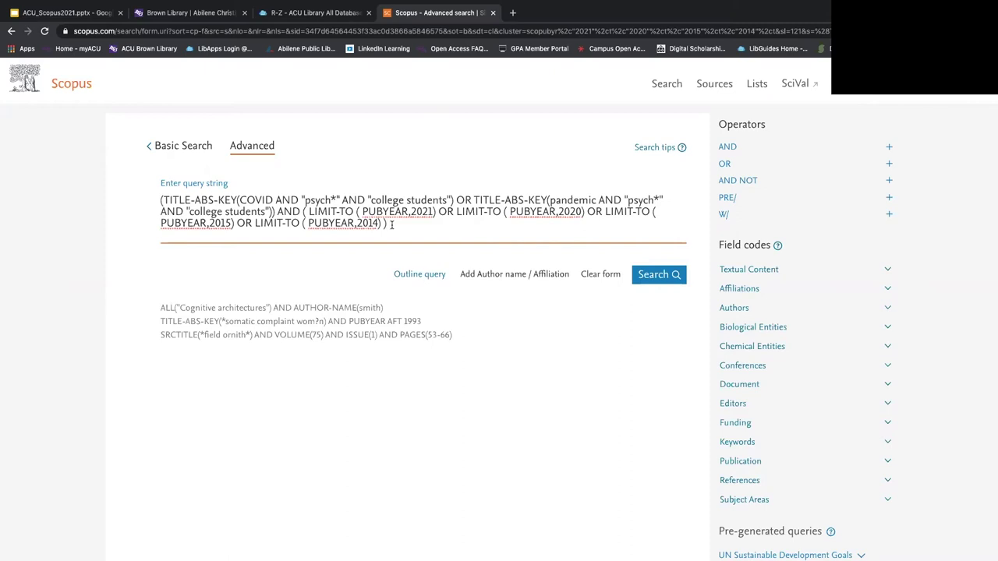
pyautogui.moveTo(388, 223); pyautogui.dragTo(277, 212)
pyautogui.press('BackSpace')
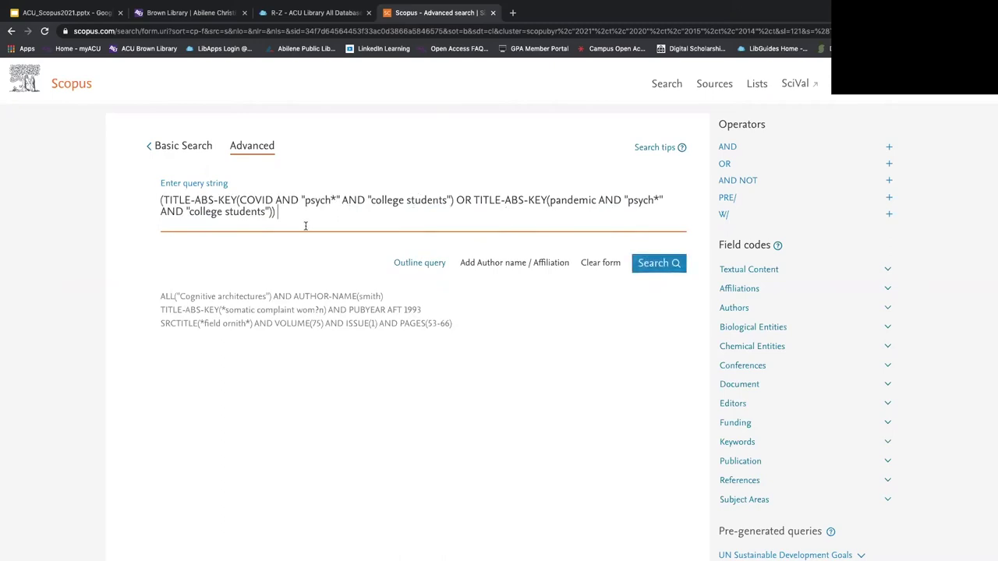
pyautogui.moveTo(284, 215); pyautogui.dragTo(144, 200)
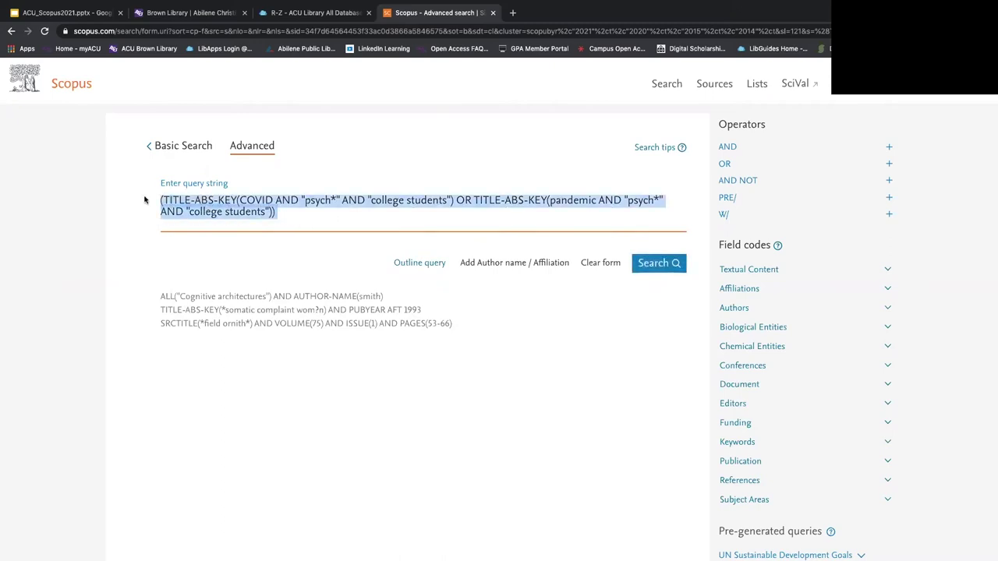
pyautogui.press('BackSpace')
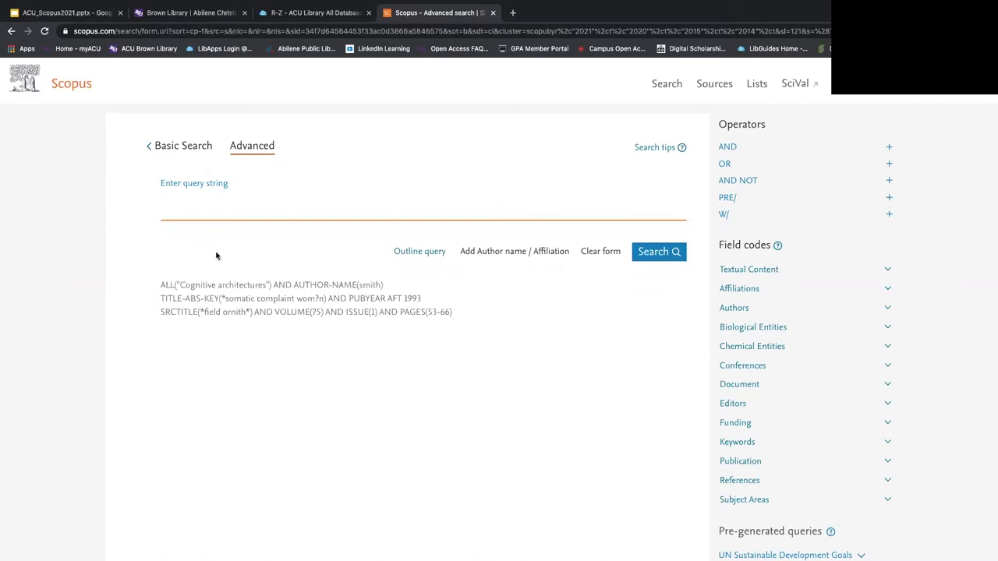
# Step: Begin the query string with the phrase "postpartum depression" followed by the AND operator, and check the operator descriptions
pyautogui.write('"postpartum depression')
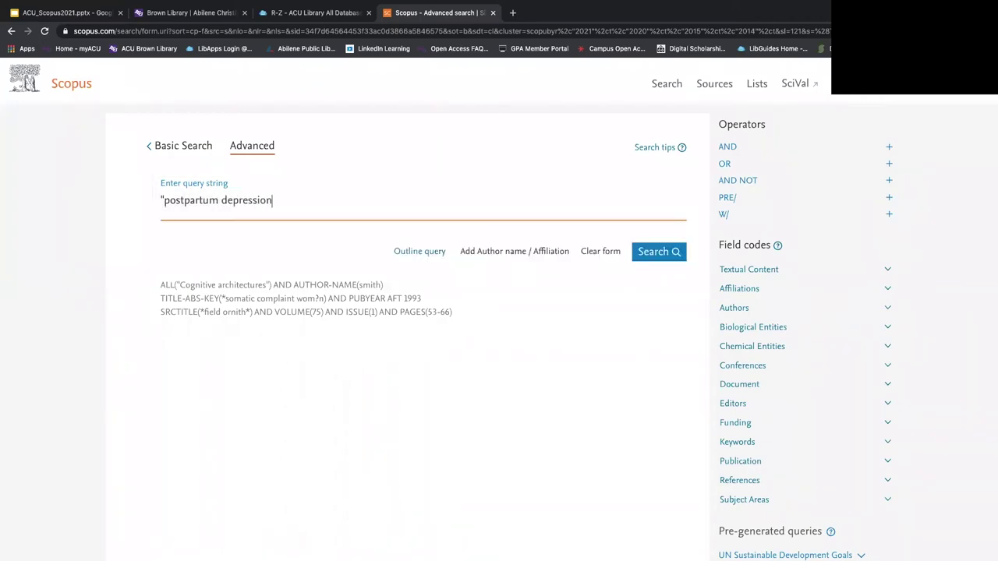
pyautogui.write('" AND')
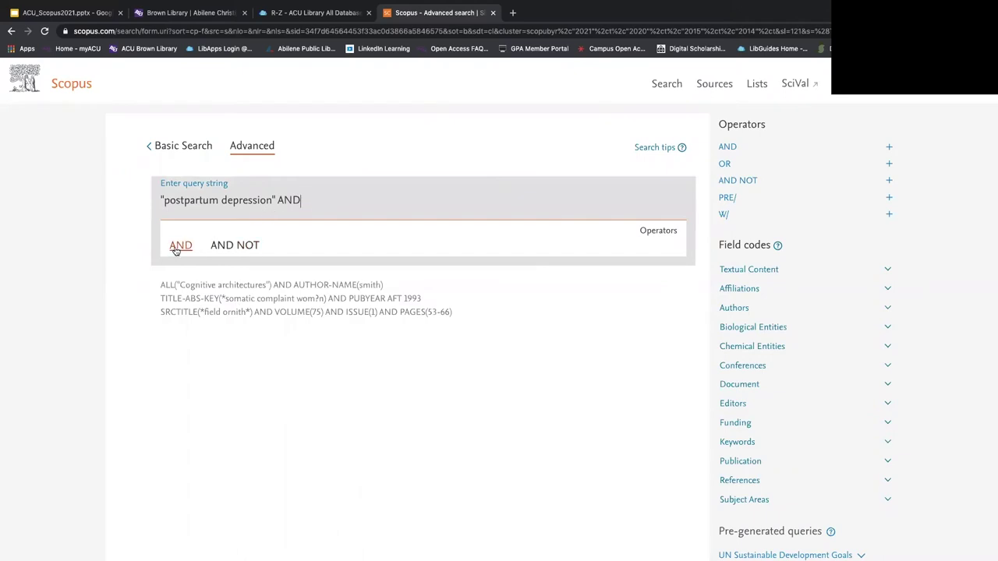
pyautogui.press('Down')
pyautogui.press('Return')
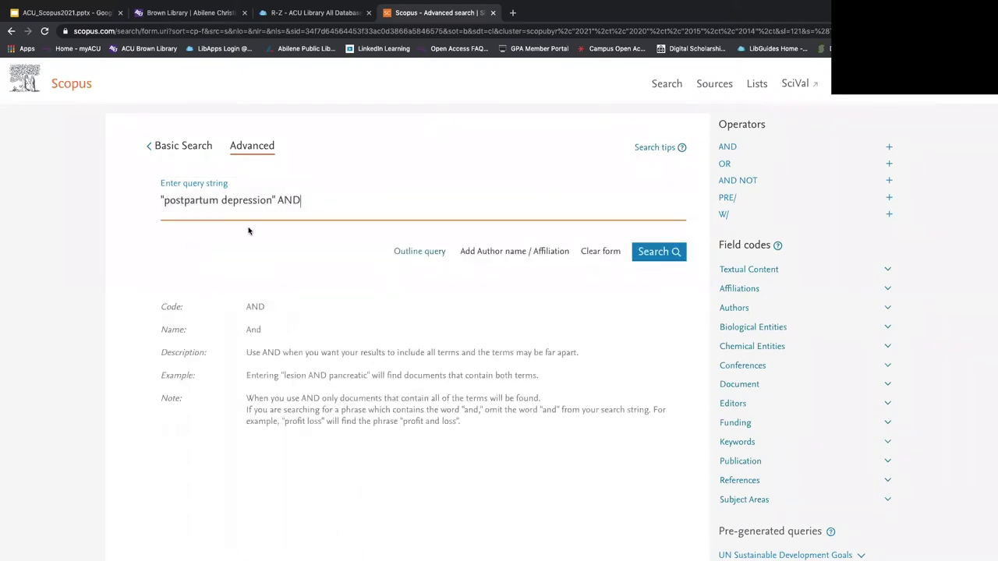
pyautogui.moveTo(730, 149)
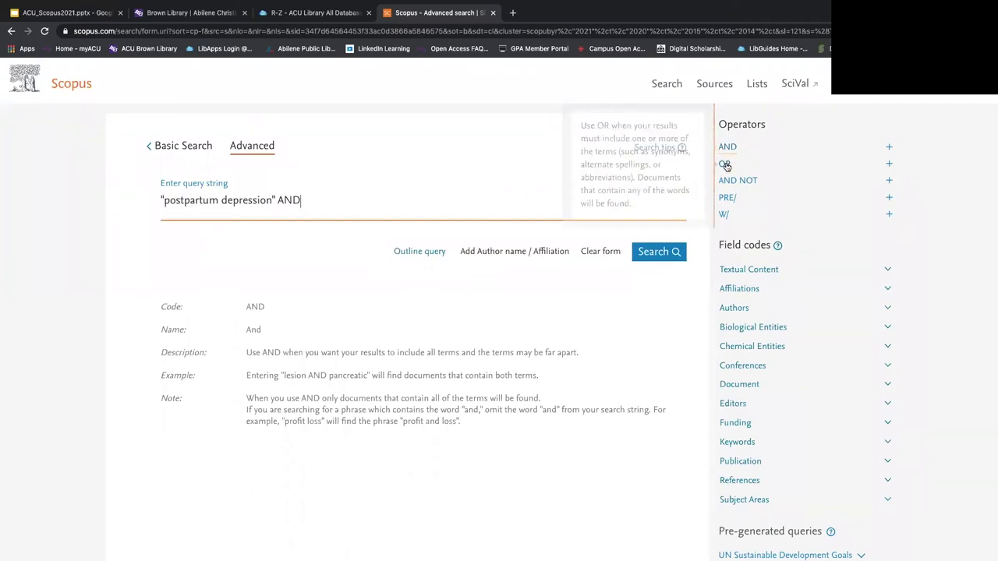
pyautogui.moveTo(727, 198)
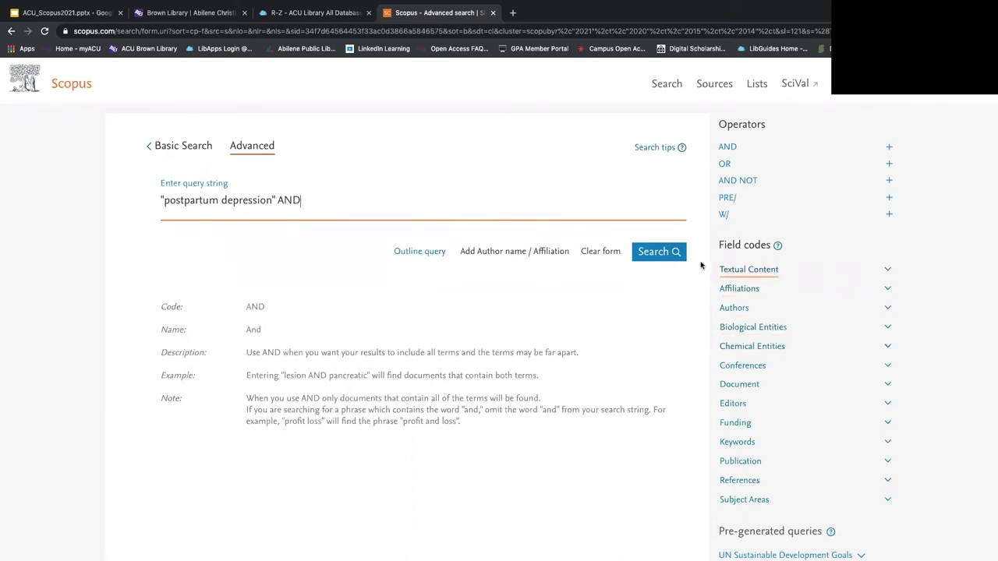
# Step: Add the Psychology (PSYC) subject area code, found under Social Sciences in the field codes, to the query string
pyautogui.scroll(-1, 804, 350)
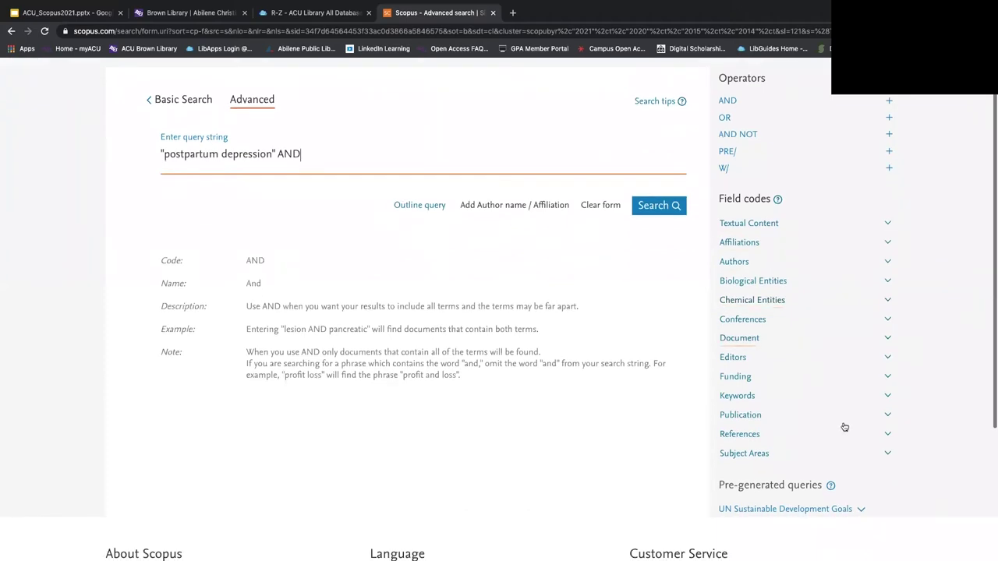
pyautogui.click(886, 456)
pyautogui.scroll(-1, 790, 447)
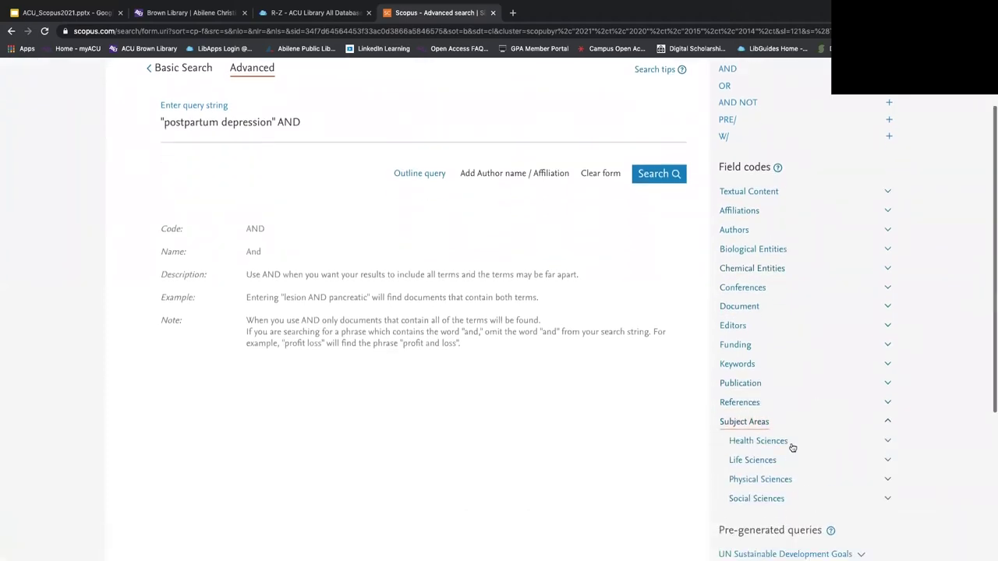
pyautogui.click(886, 480)
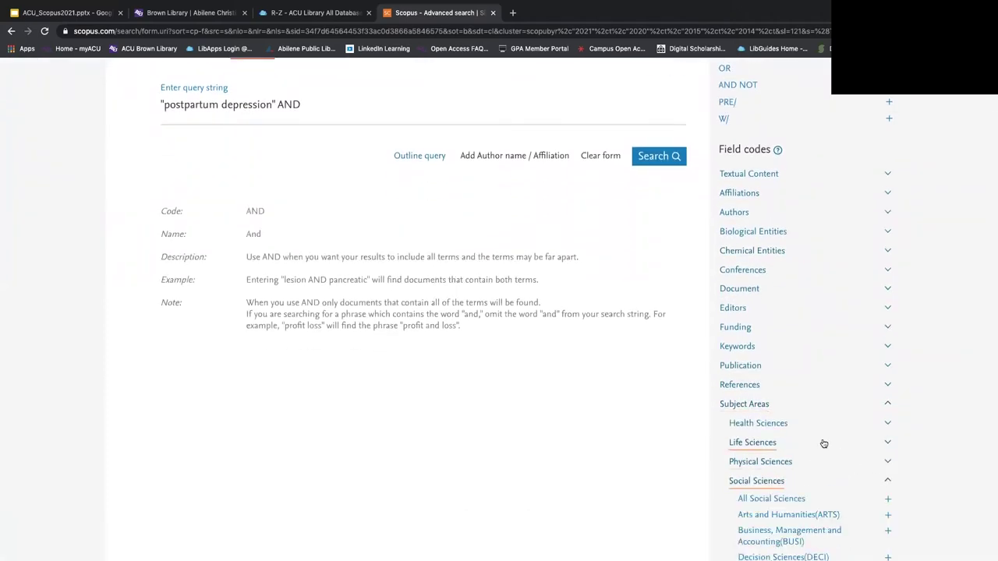
pyautogui.scroll(-2, 822, 443)
pyautogui.scroll(-1, 823, 444)
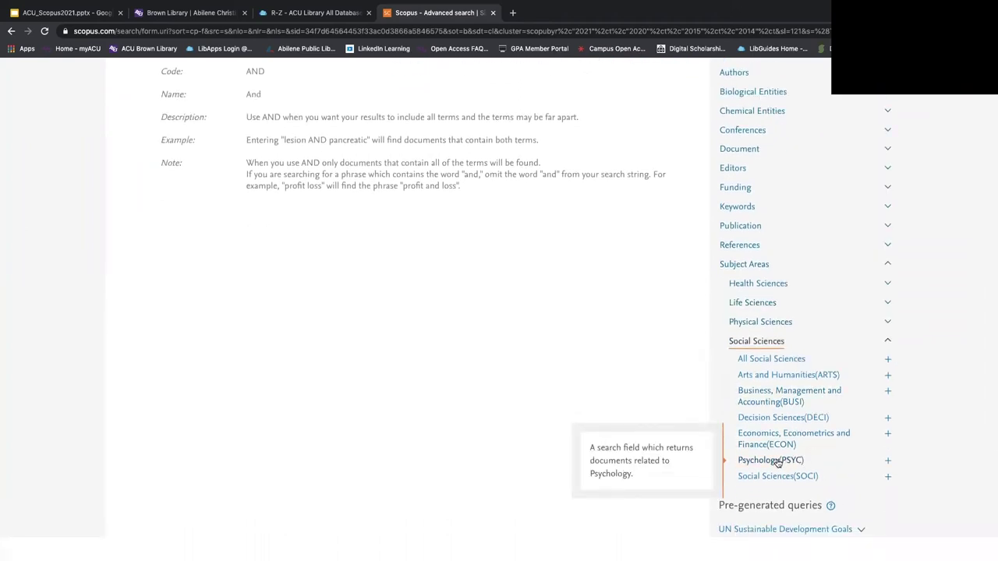
pyautogui.click(777, 461)
pyautogui.scroll(1, 593, 312)
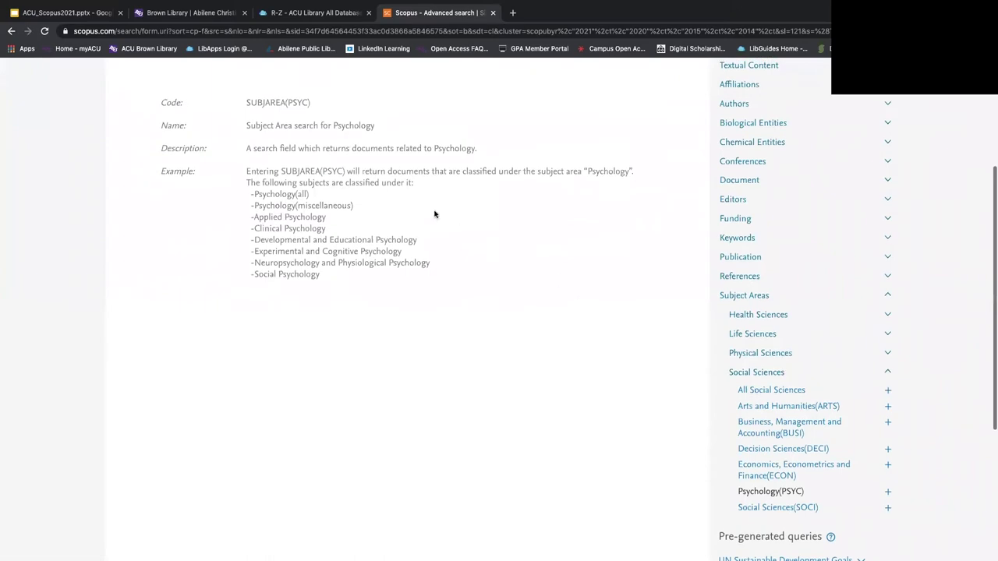
pyautogui.click(888, 494)
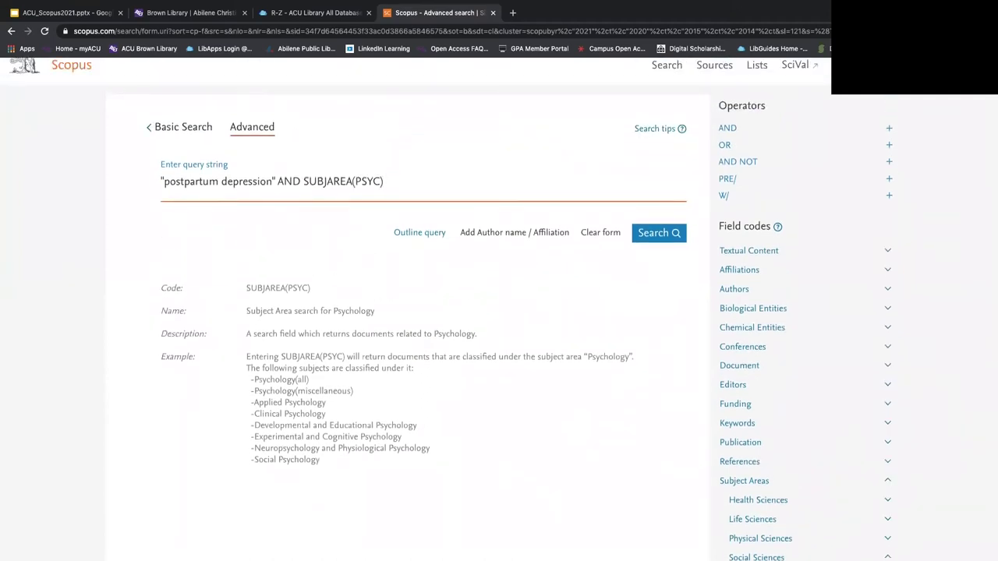
# Step: Extend the query string with AND "risk factors"
pyautogui.write('AND')
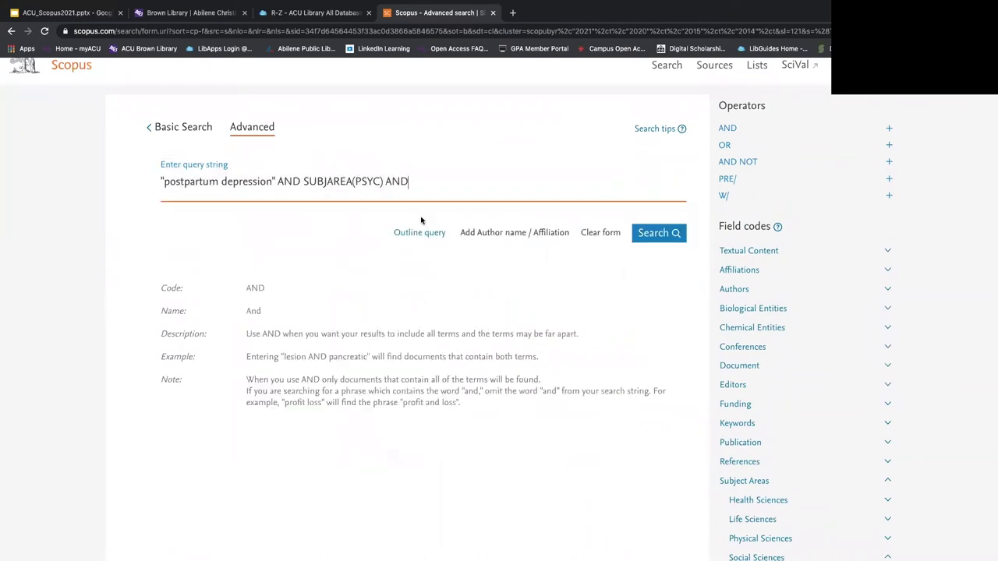
pyautogui.write(' "risk factors')
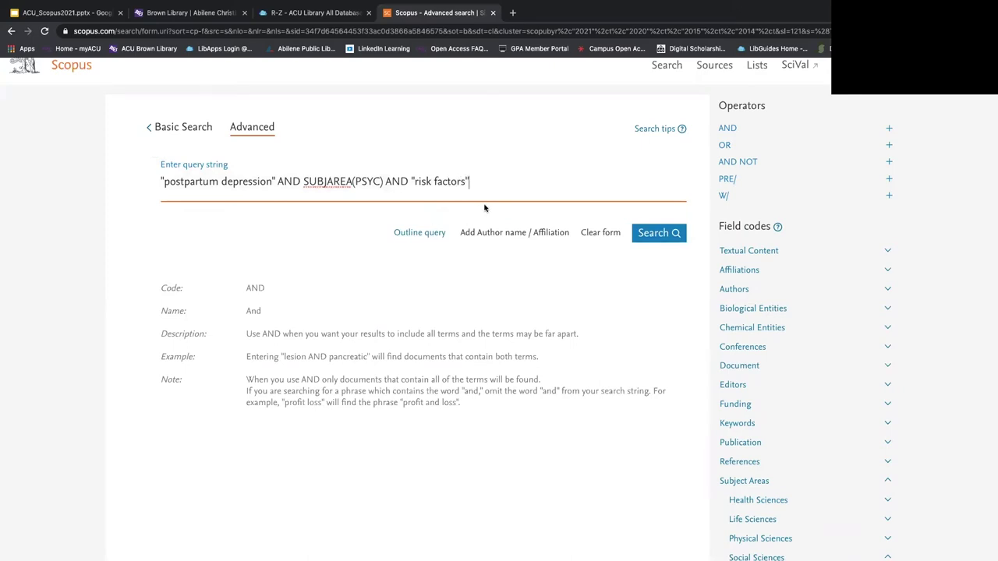
pyautogui.write('and')
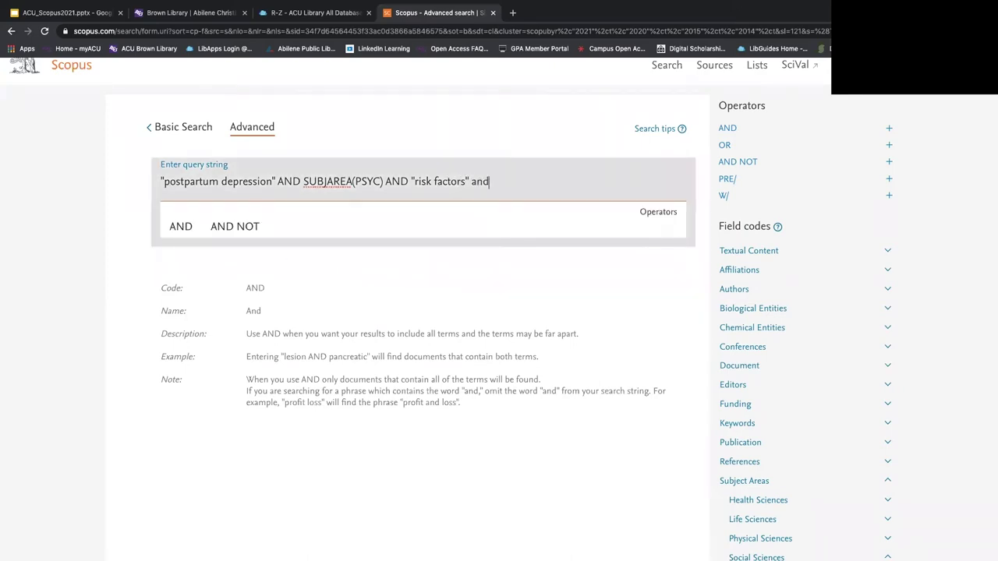
pyautogui.press('BackSpace')
pyautogui.press('BackSpace')
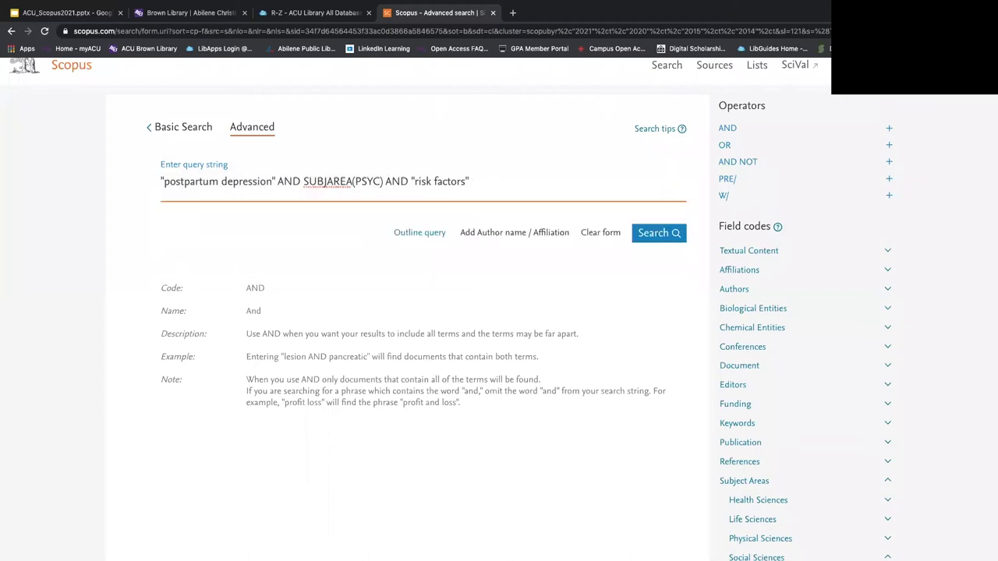
pyautogui.write('and')
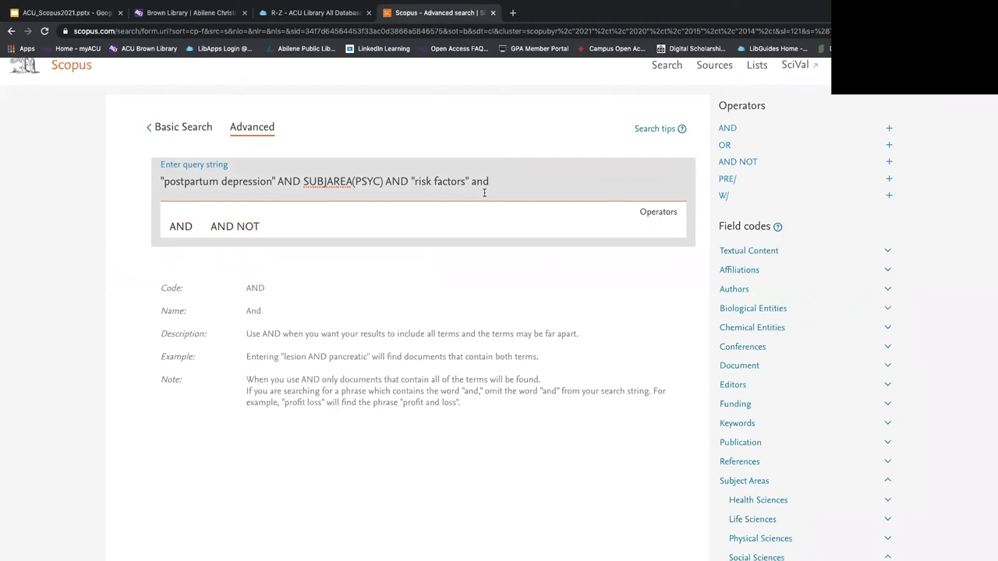
pyautogui.press('BackSpace')
pyautogui.press('BackSpace')
pyautogui.press('BackSpace')
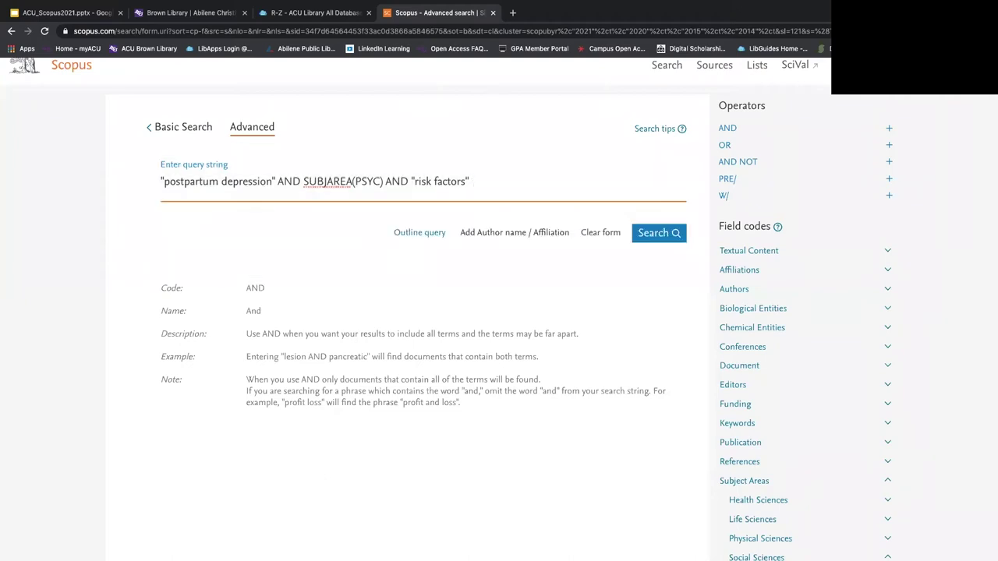
pyautogui.write('and')
pyautogui.press('BackSpace')
pyautogui.press('BackSpace')
pyautogui.write('and')
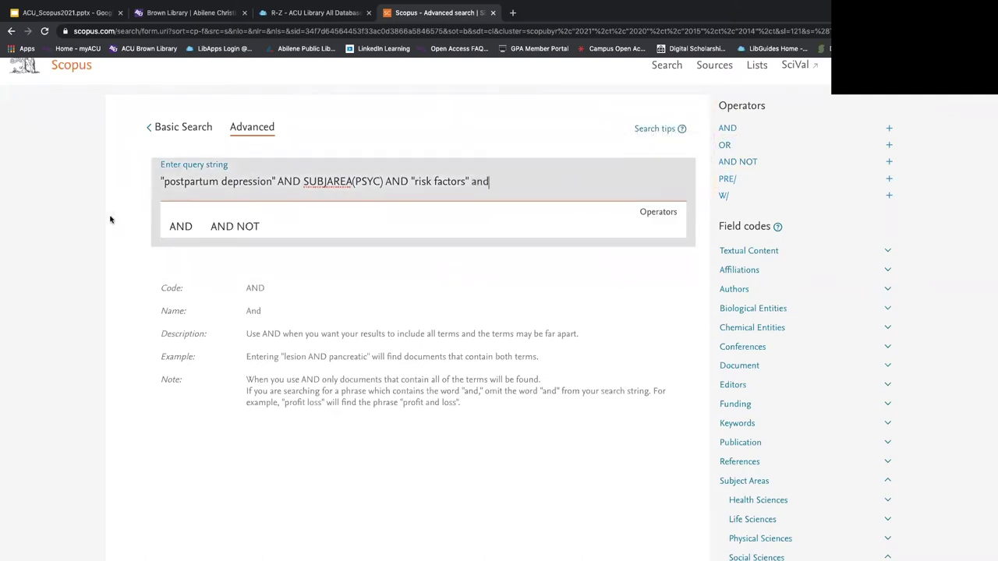
pyautogui.press('BackSpace')
pyautogui.press('BackSpace')
pyautogui.press('BackSpace')
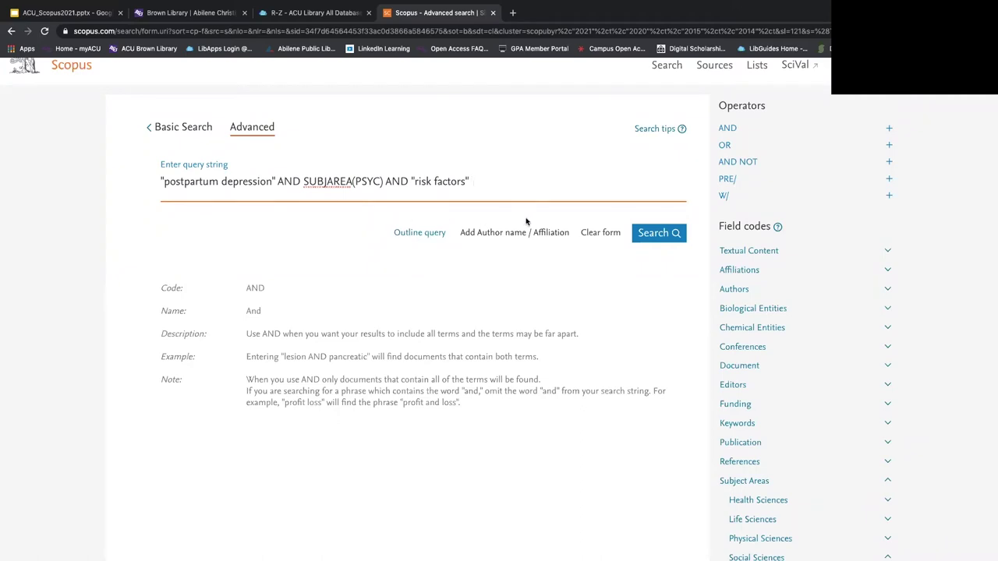
# Step: Run the advanced search for postpartum depression and risk factors in psychology
pyautogui.click(641, 241)
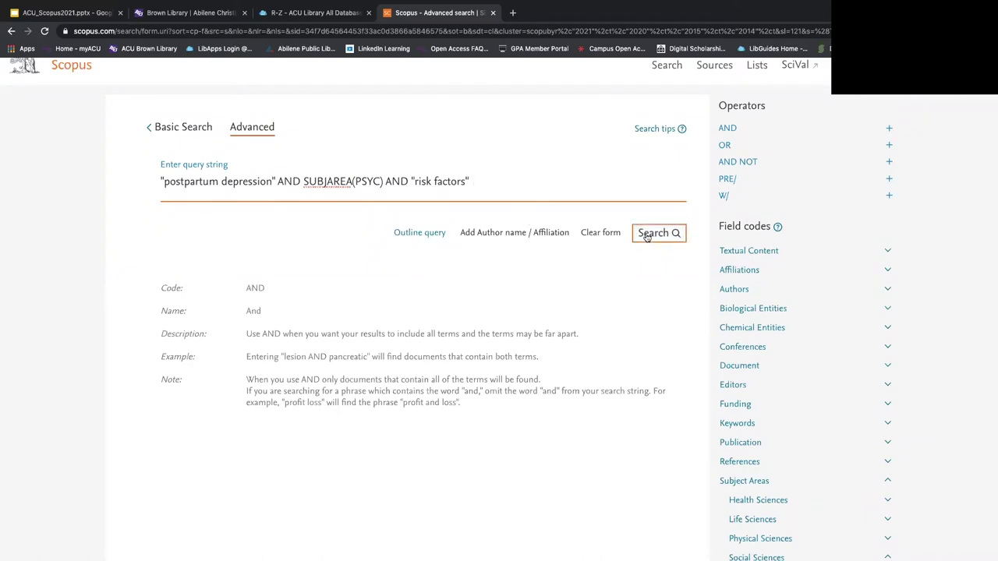
pyautogui.click(645, 237)
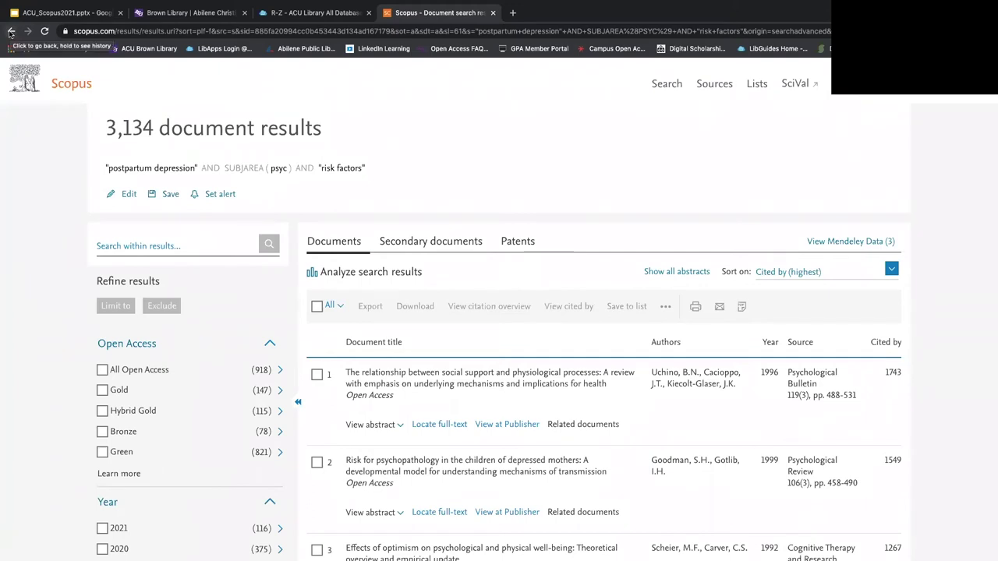
# Step: Go back to the earlier COVID, psychology and college students query in advanced search and run it again
pyautogui.click(11, 33)
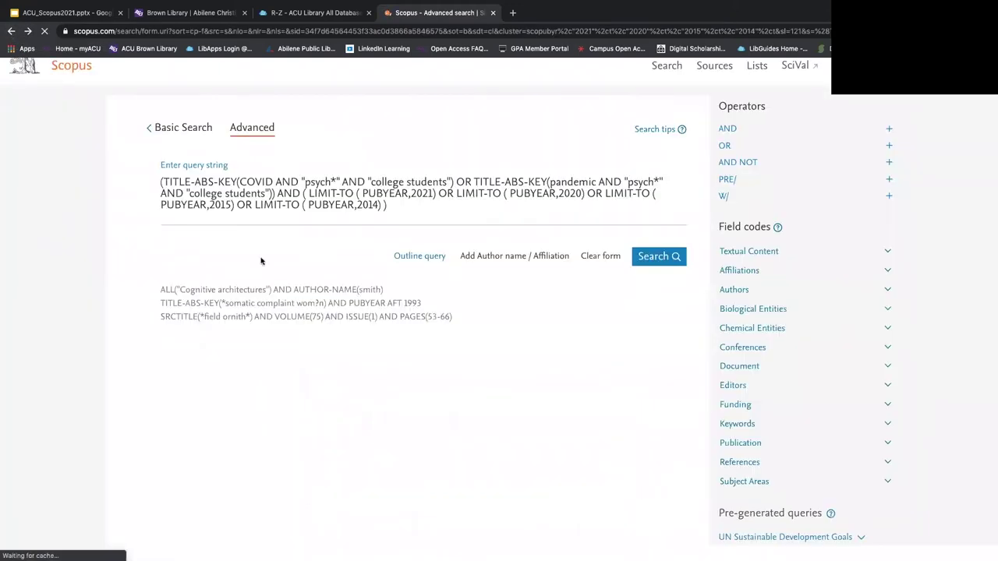
pyautogui.scroll(-3, 297, 269)
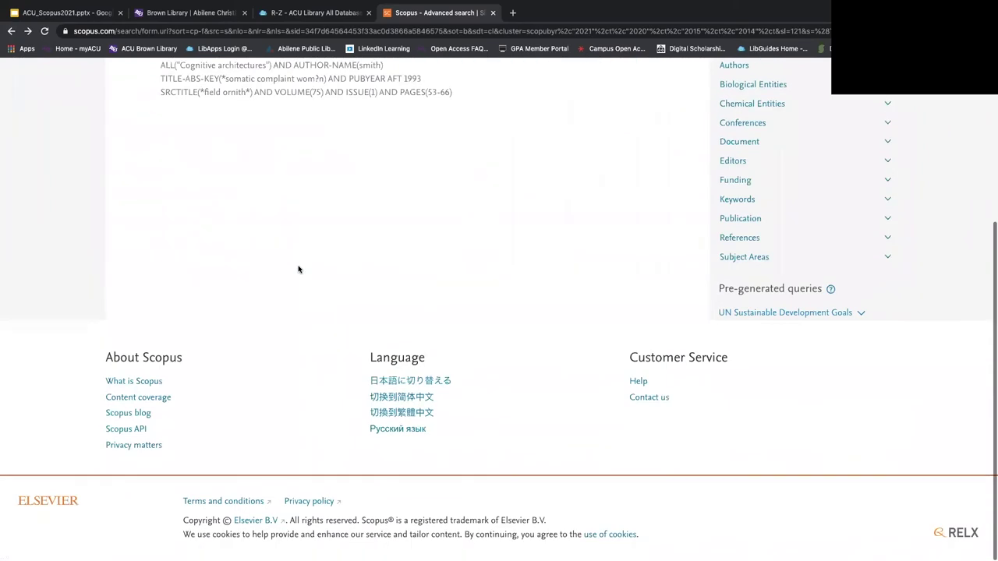
pyautogui.scroll(3, 298, 269)
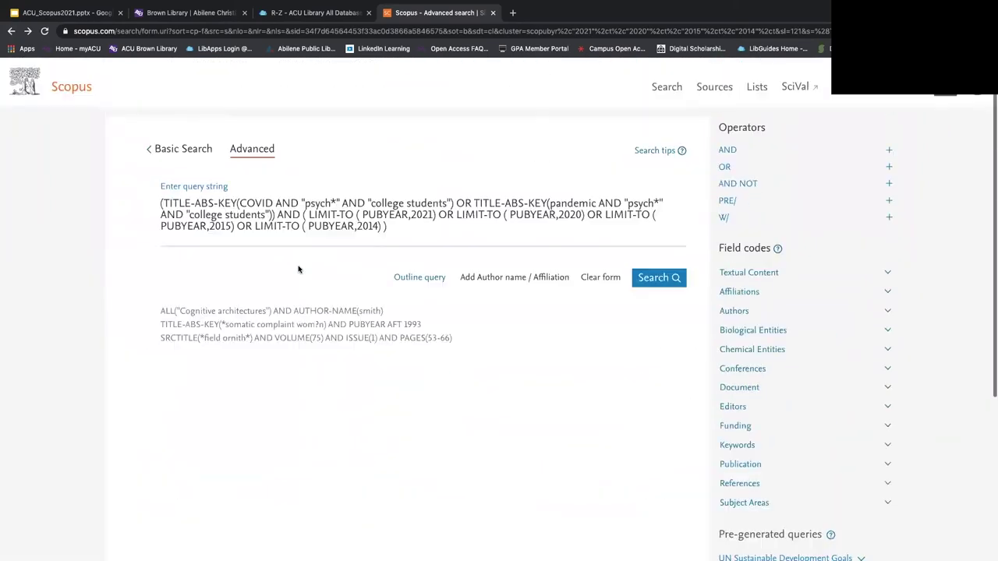
pyautogui.click(647, 274)
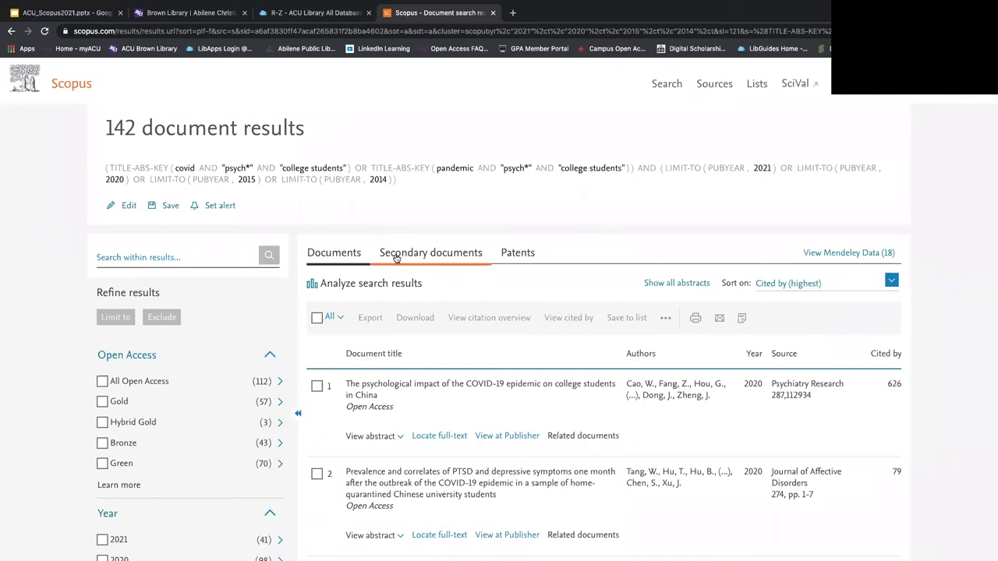
# Step: Select the first document result to look at the export, download and citation options, and deselect it
pyautogui.scroll(-1, 366, 257)
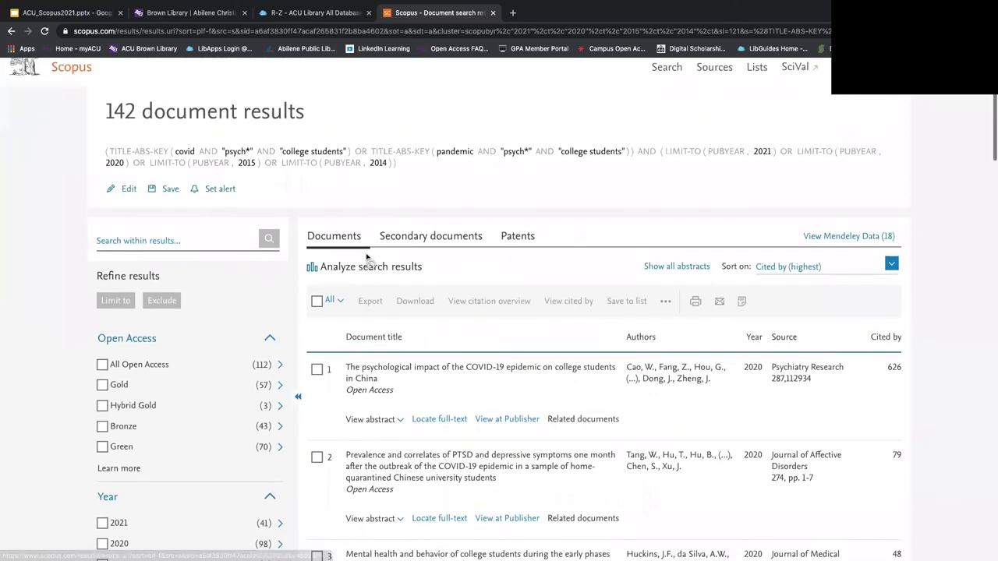
pyautogui.scroll(1, 368, 258)
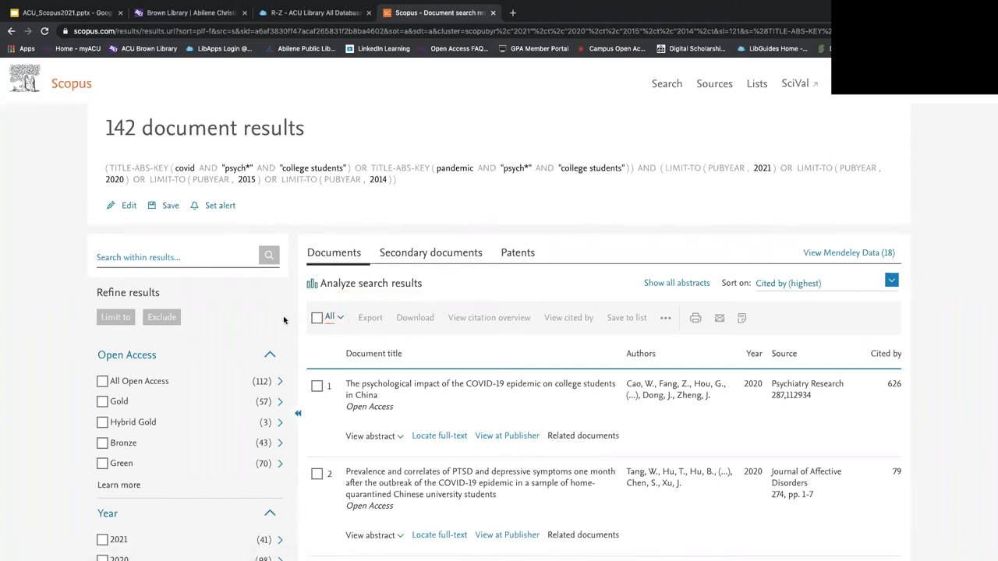
pyautogui.click(318, 386)
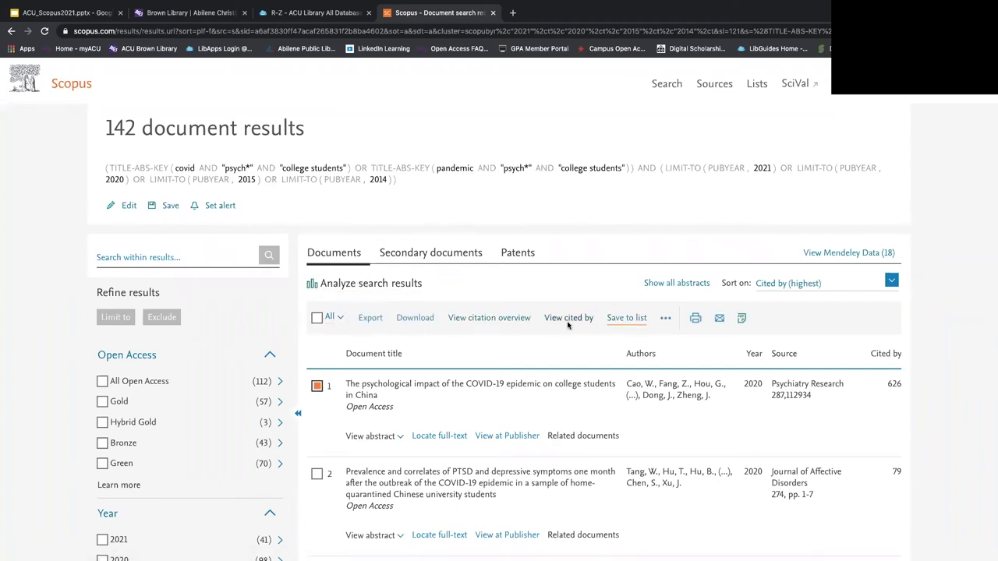
pyautogui.click(318, 386)
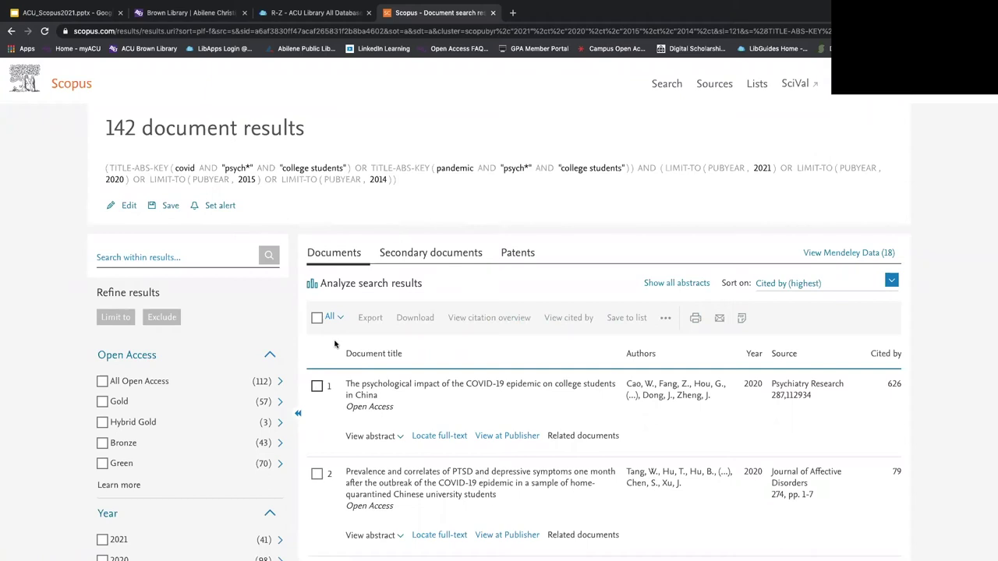
# Step: Open the analysis of the search results, examine the documents-by-year chart and start-year choices, and return to the document results
pyautogui.click(362, 285)
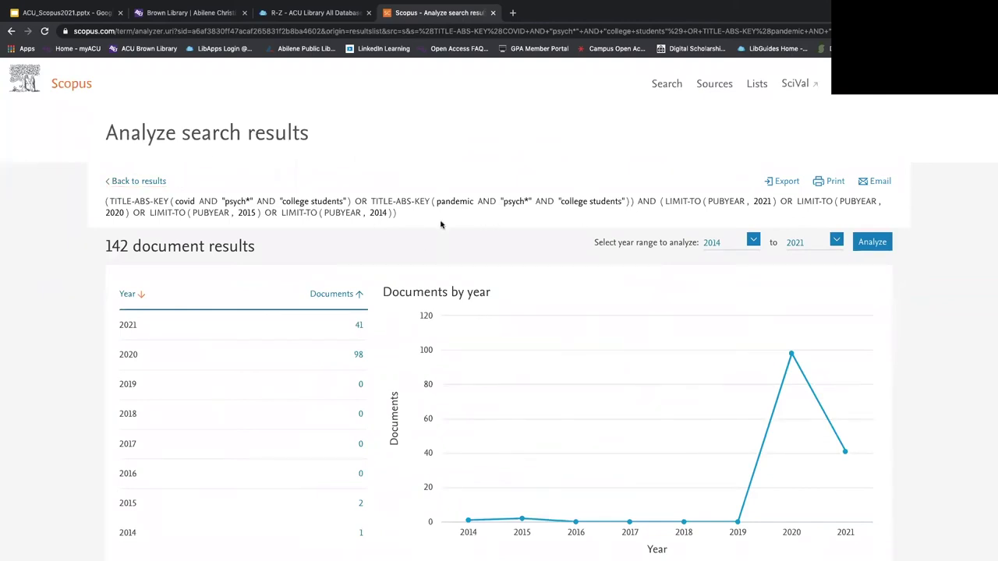
pyautogui.scroll(-1, 441, 225)
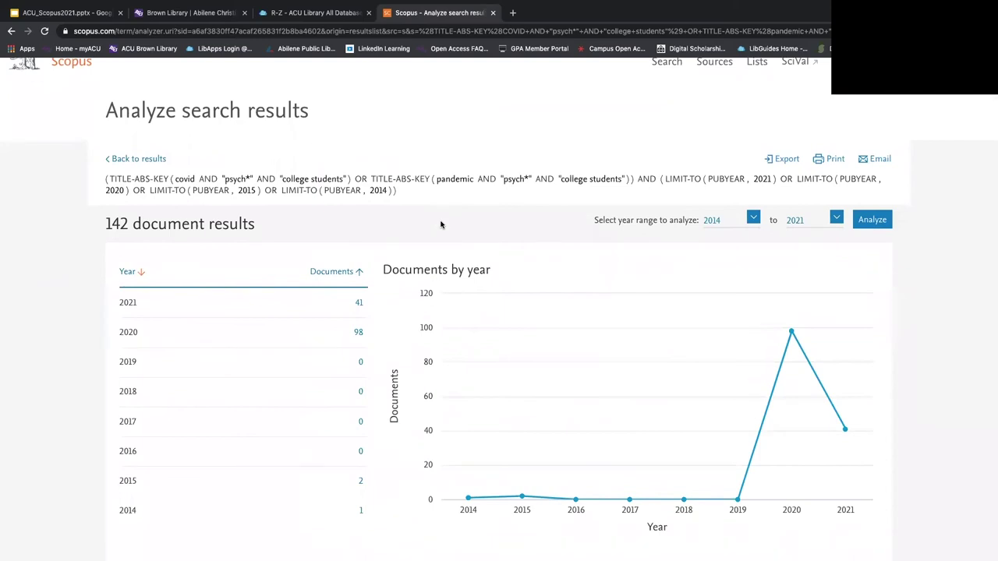
pyautogui.scroll(-2, 555, 265)
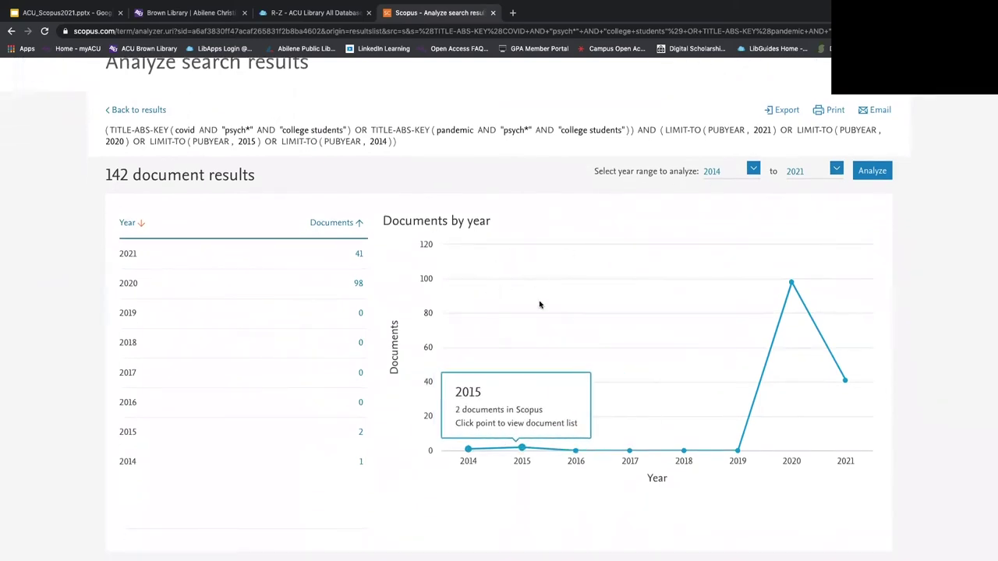
pyautogui.click(753, 170)
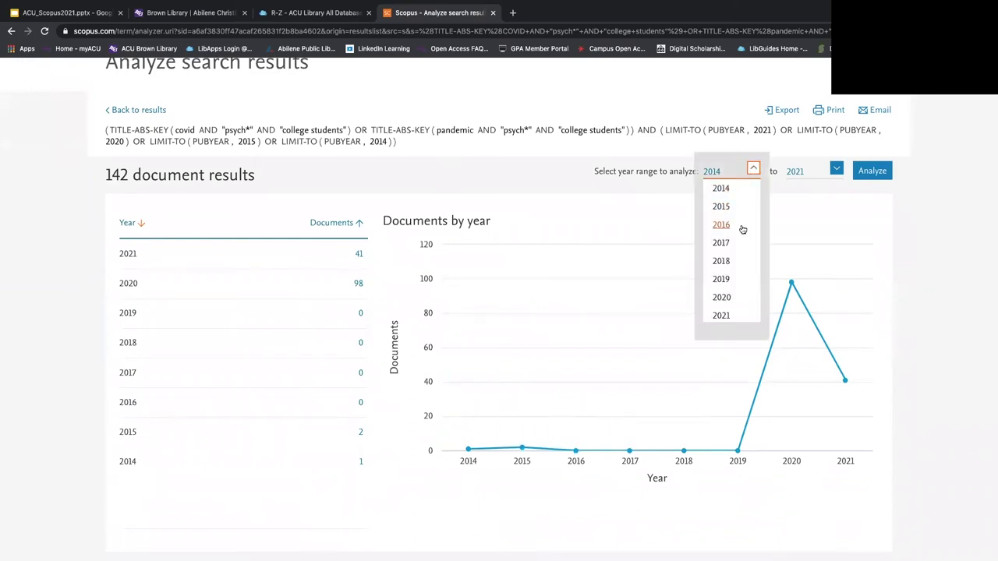
pyautogui.click(753, 168)
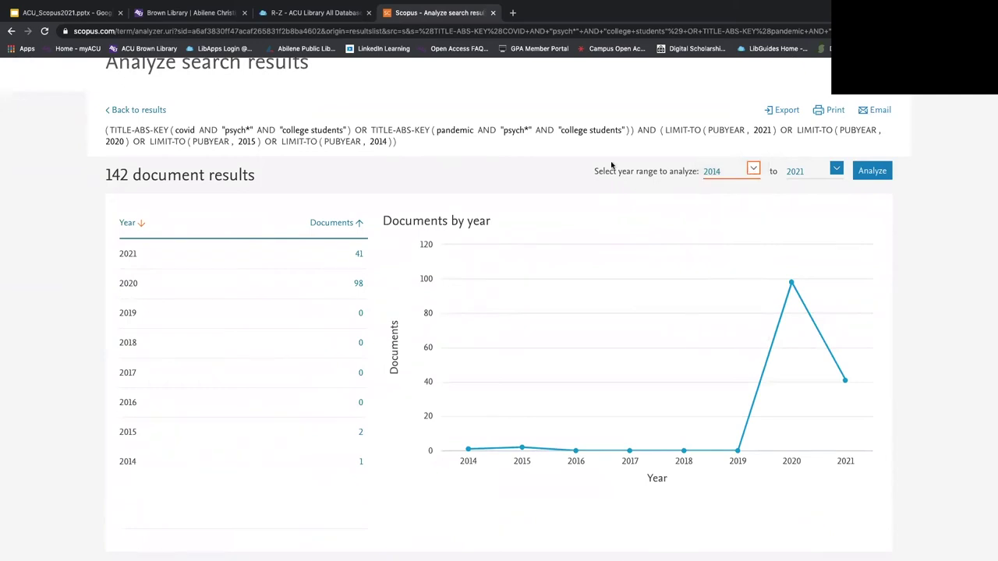
pyautogui.click(159, 111)
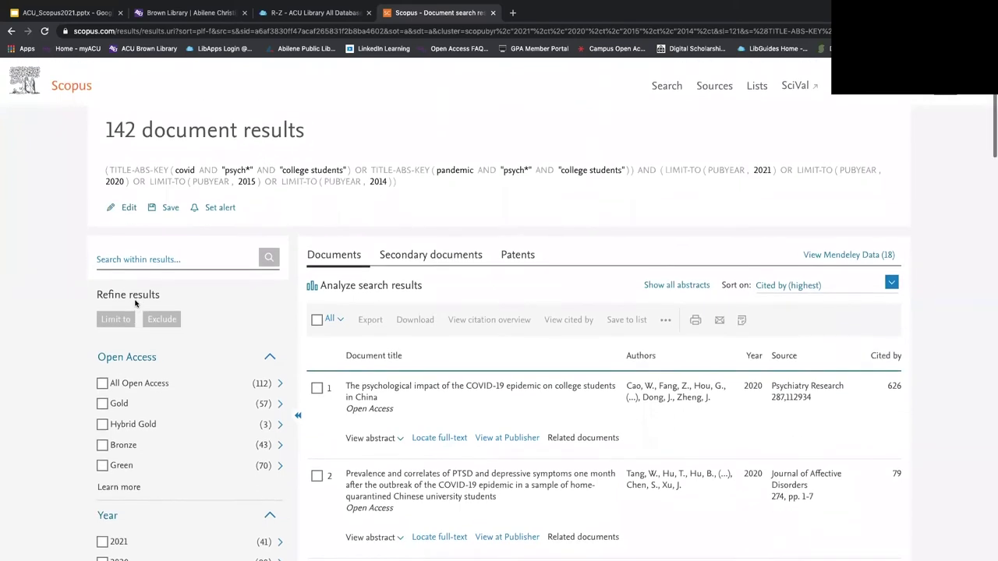
# Step: Edit the query to remove the publication-year limits for 2021, 2020, 2015 and 2014, and rerun the search
pyautogui.click(128, 205)
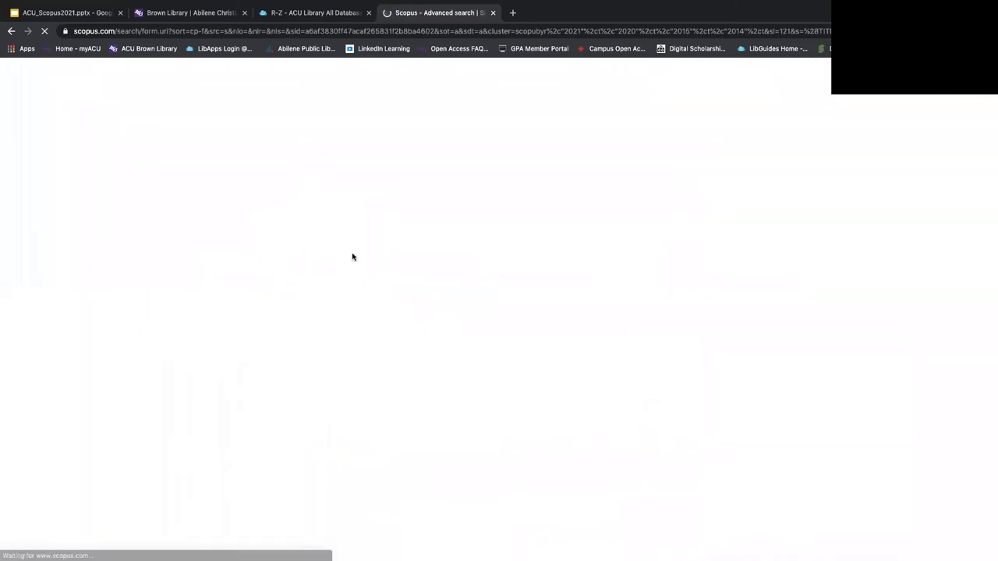
pyautogui.moveTo(386, 223); pyautogui.dragTo(279, 212)
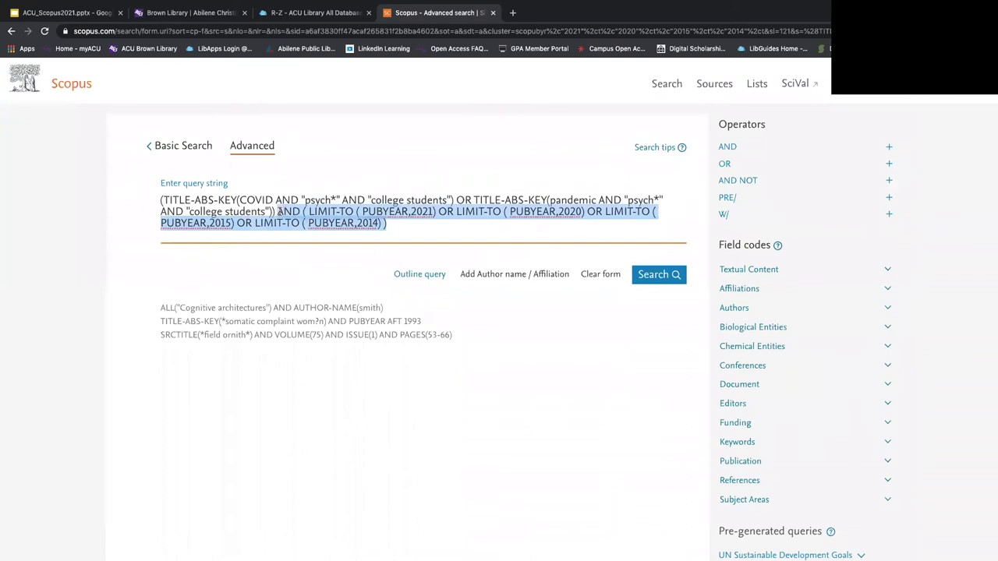
pyautogui.press('BackSpace')
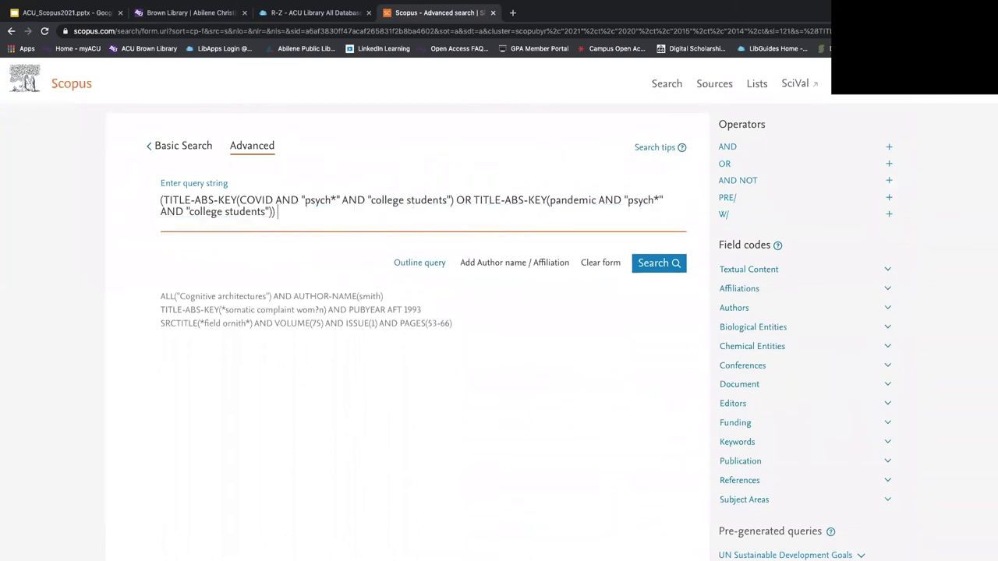
pyautogui.click(655, 263)
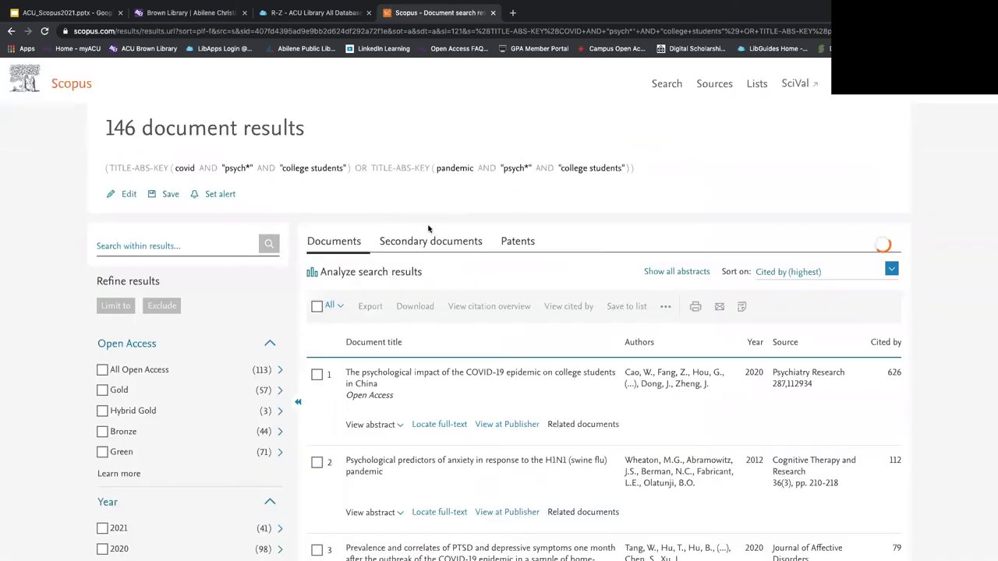
# Step: Open the analysis of the new search results and examine the documents-by-year table and chart
pyautogui.click(368, 272)
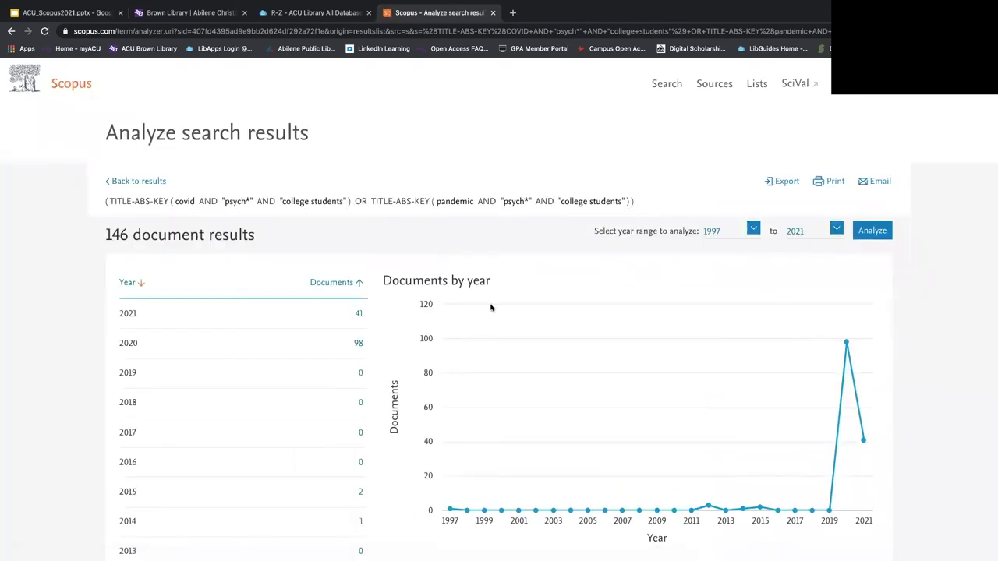
pyautogui.scroll(-1, 556, 350)
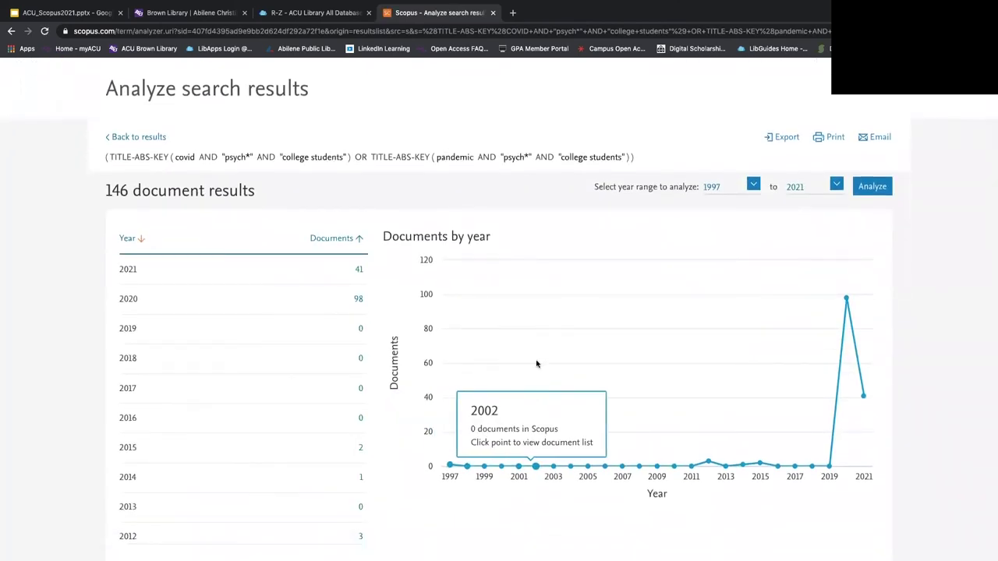
pyautogui.scroll(1, 527, 311)
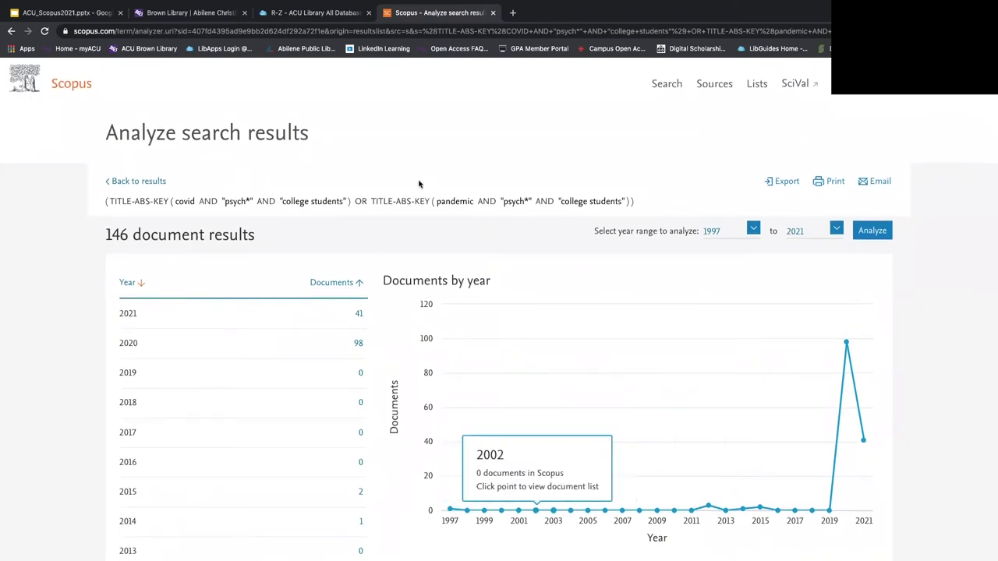
pyautogui.scroll(-3, 503, 291)
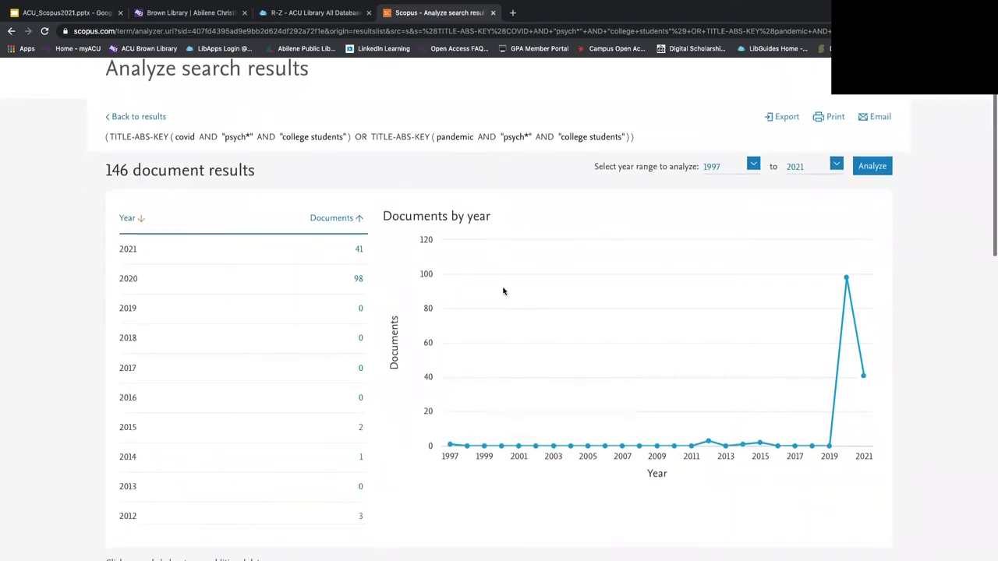
pyautogui.scroll(3, 503, 292)
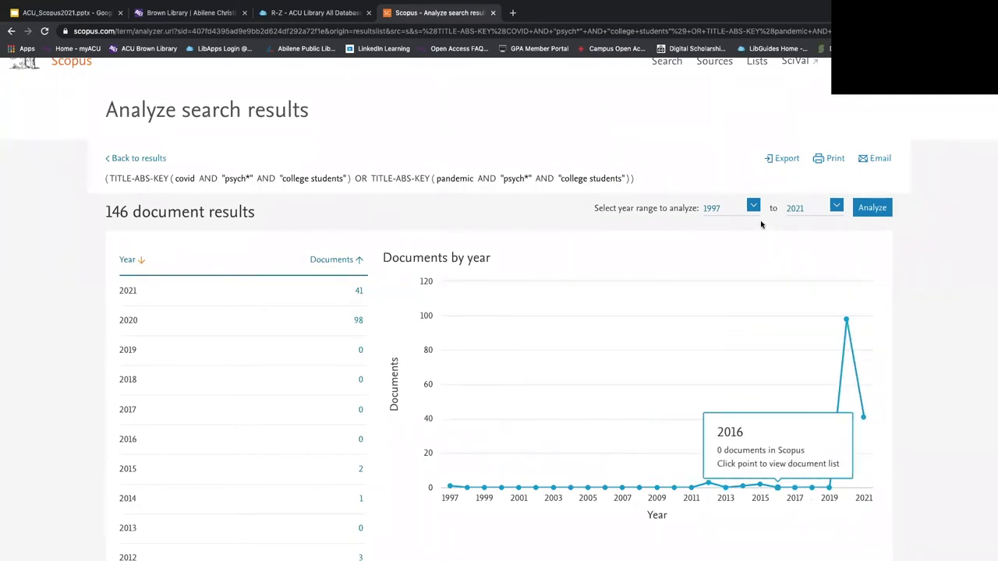
# Step: Set the start year of the analysis range to 2019 and rerun the analysis
pyautogui.click(725, 208)
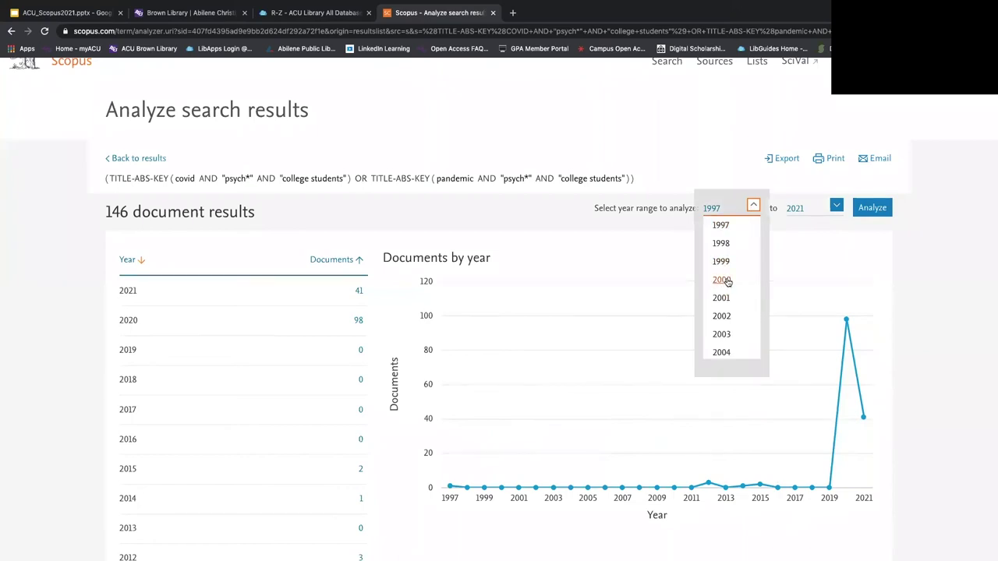
pyautogui.scroll(-4, 728, 289)
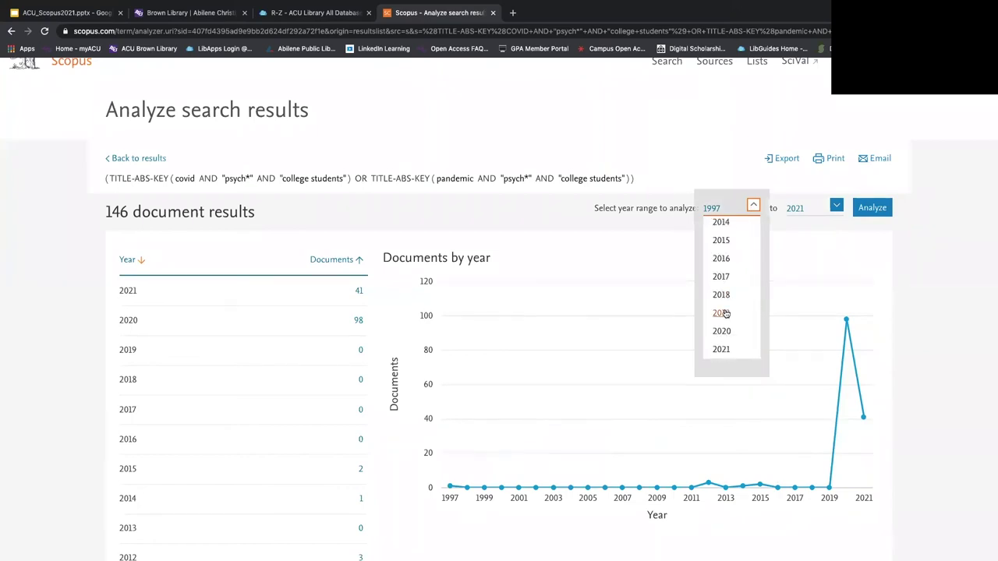
pyautogui.click(723, 314)
pyautogui.click(871, 208)
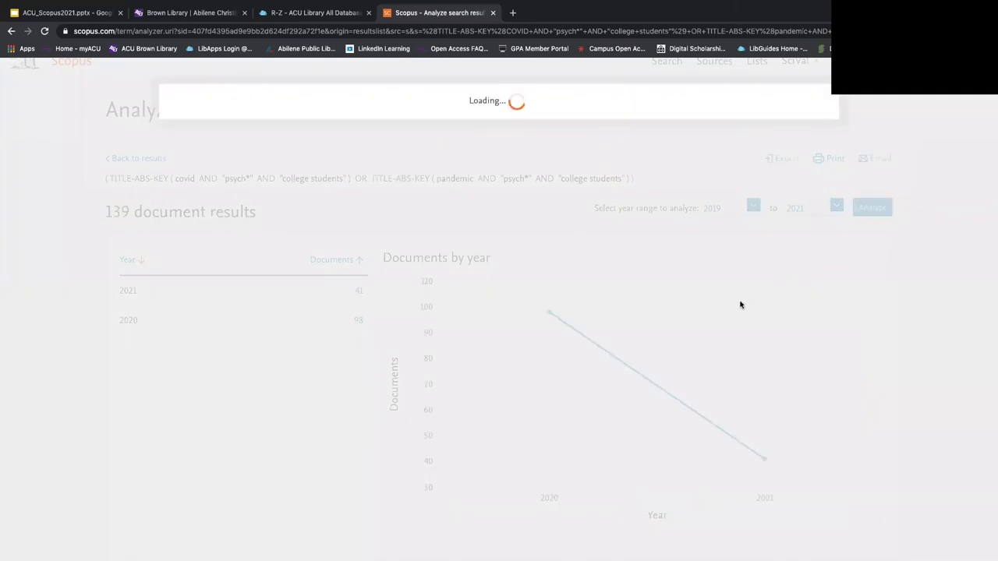
pyautogui.moveTo(593, 320)
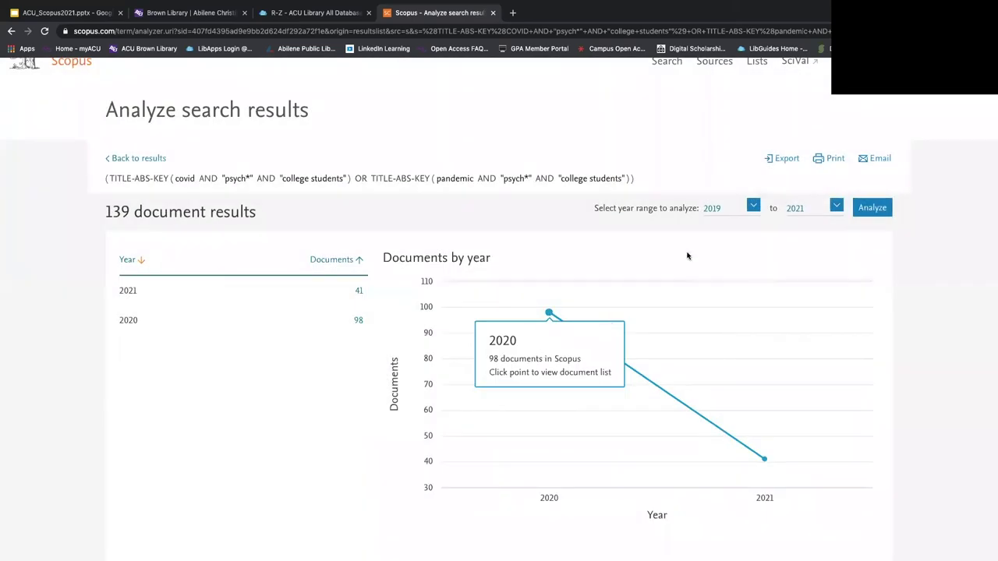
# Step: Open the 2020 documents from the year table, check the additional options with all results selected, deselect them and return to the analysis
pyautogui.scroll(-1, 538, 288)
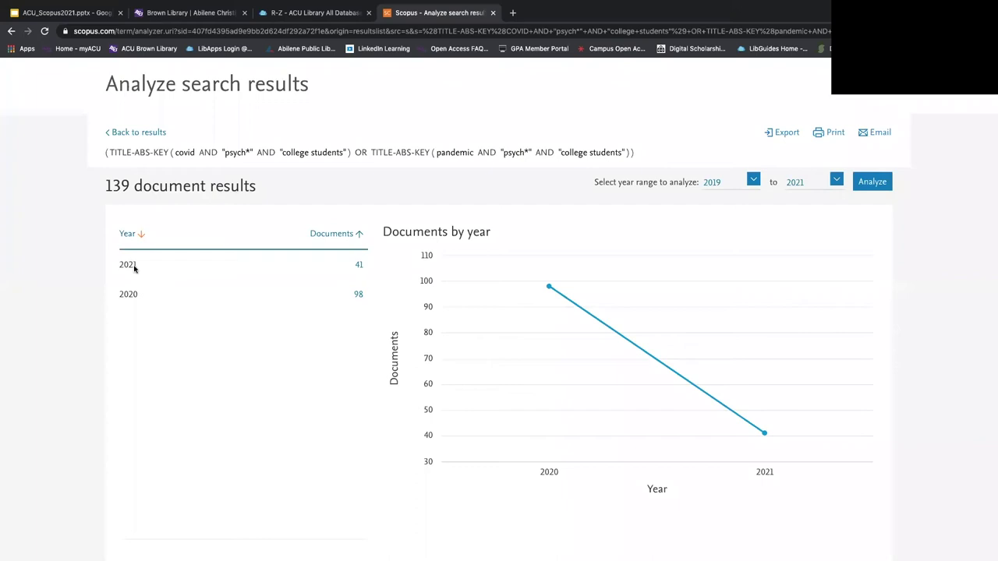
pyautogui.click(359, 295)
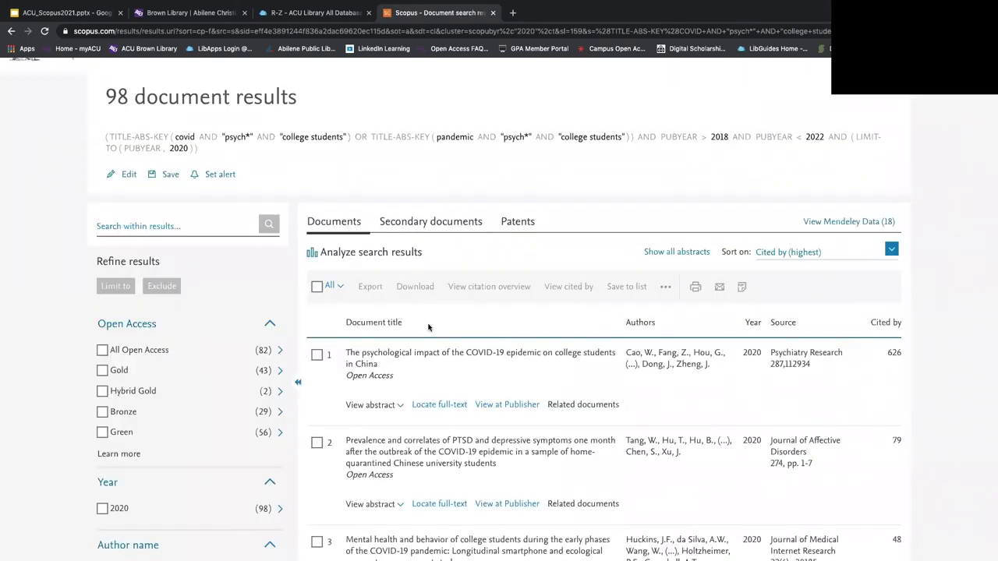
pyautogui.click(317, 289)
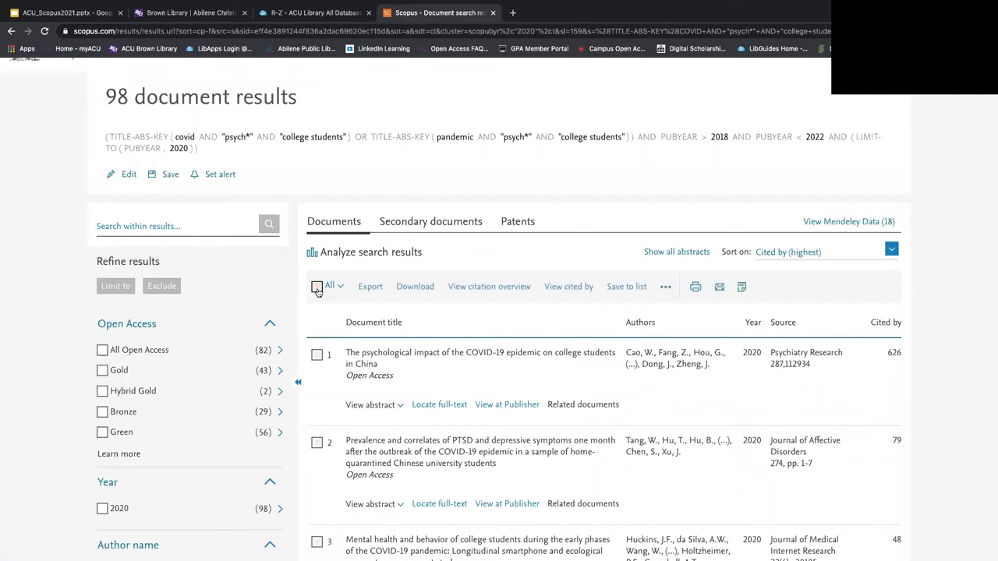
pyautogui.click(665, 287)
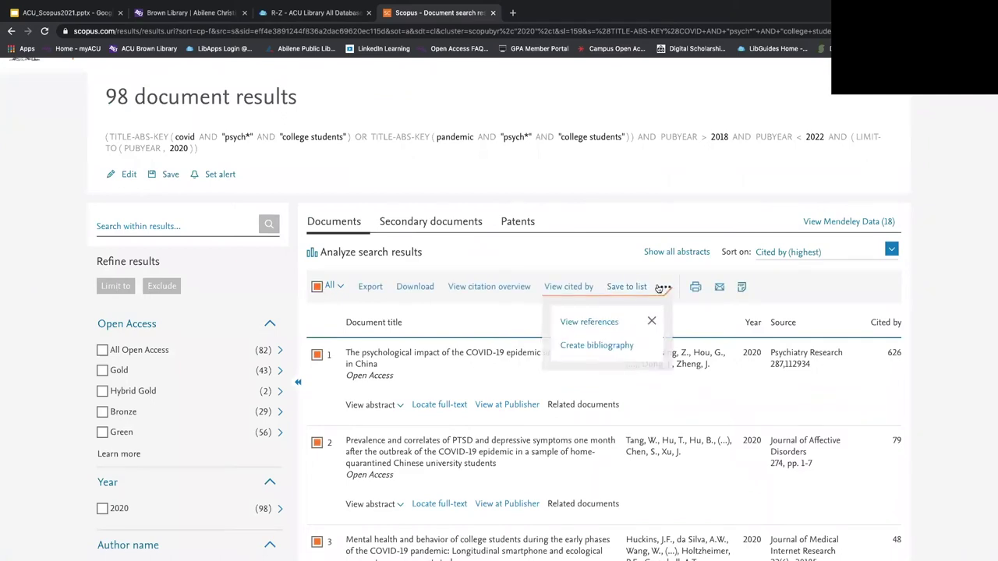
pyautogui.click(664, 287)
pyautogui.click(318, 287)
pyautogui.click(11, 31)
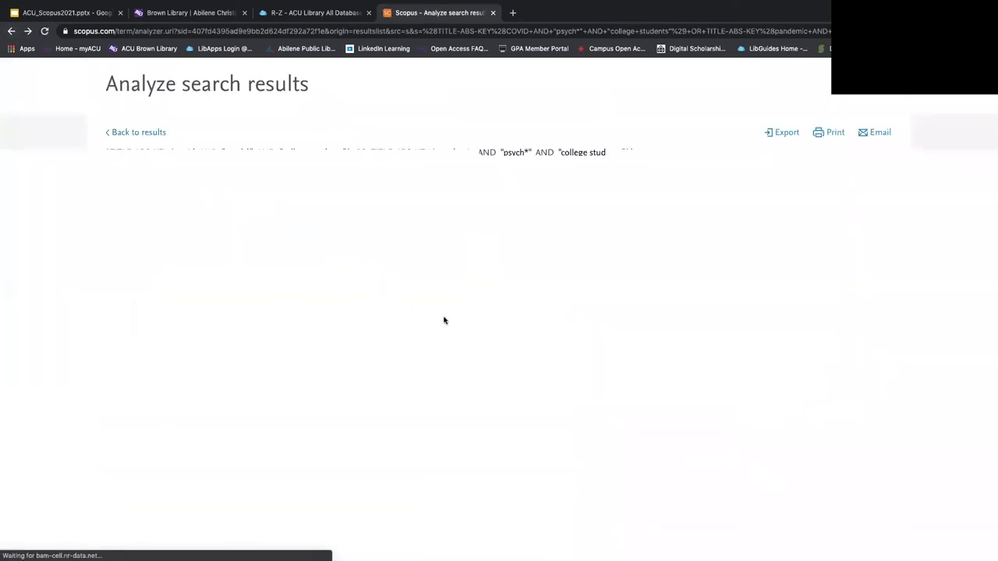
# Step: Look over the additional data cards and open the documents per year by source chart to examine its source list
pyautogui.scroll(-5, 466, 317)
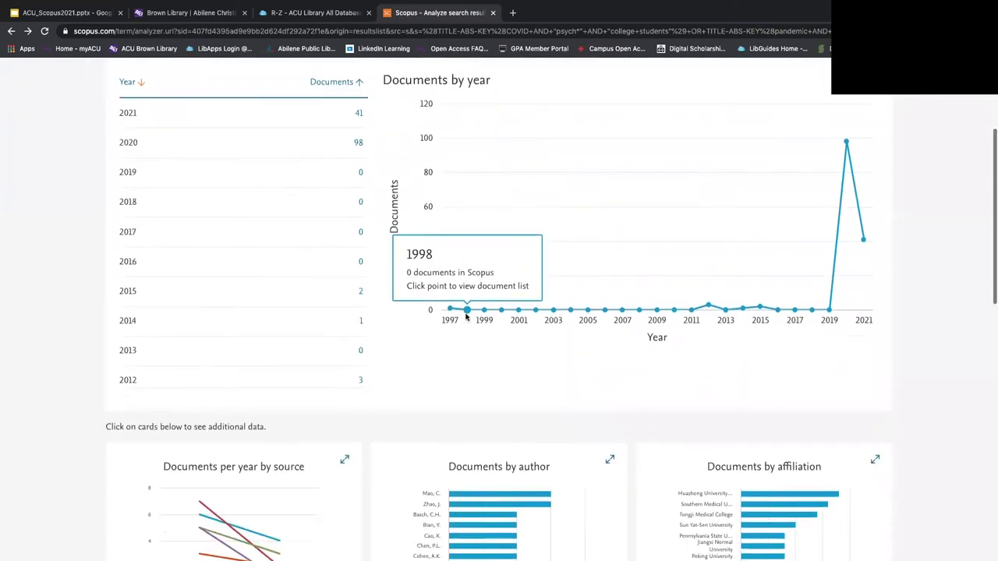
pyautogui.scroll(-2, 465, 317)
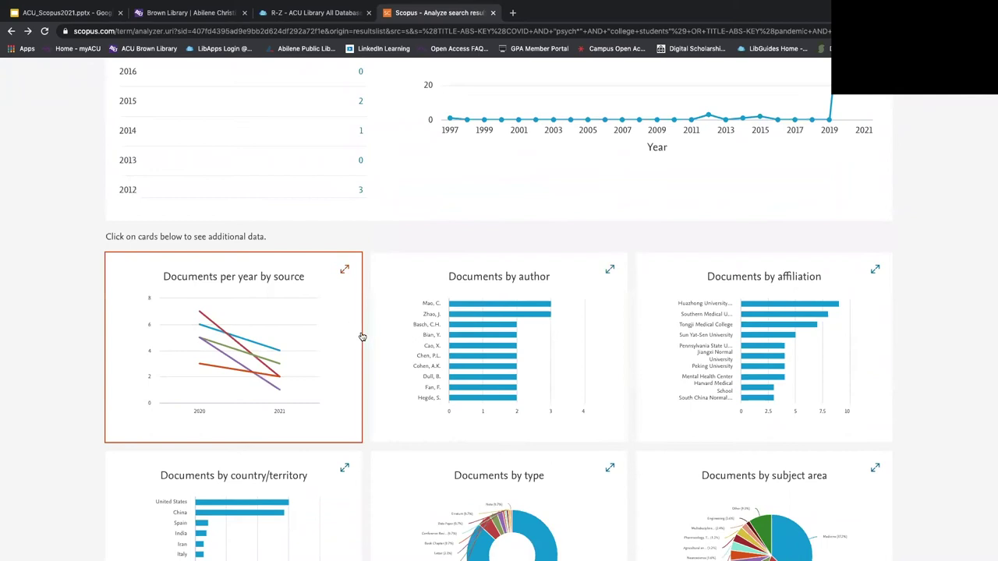
pyautogui.scroll(-2, 362, 337)
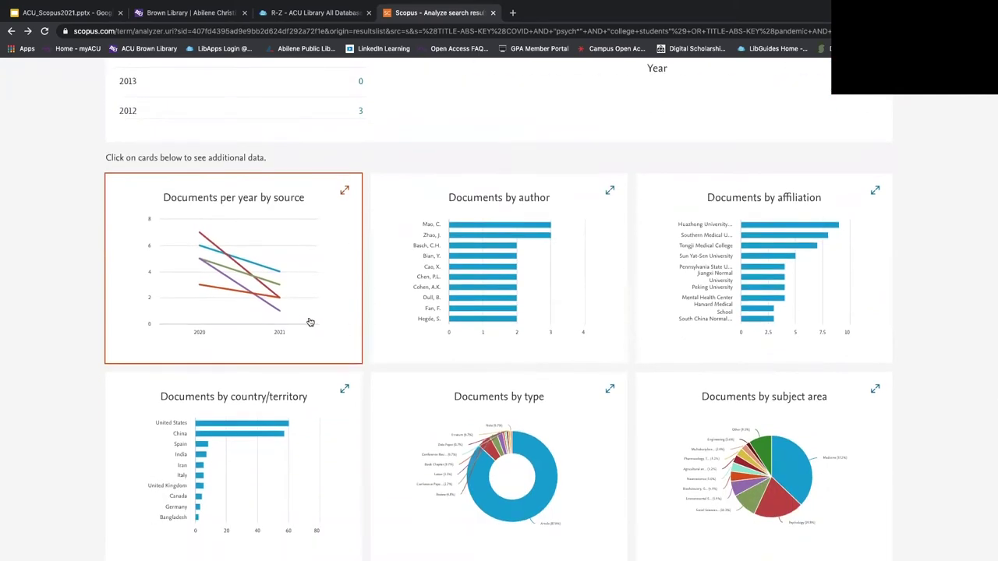
pyautogui.click(345, 297)
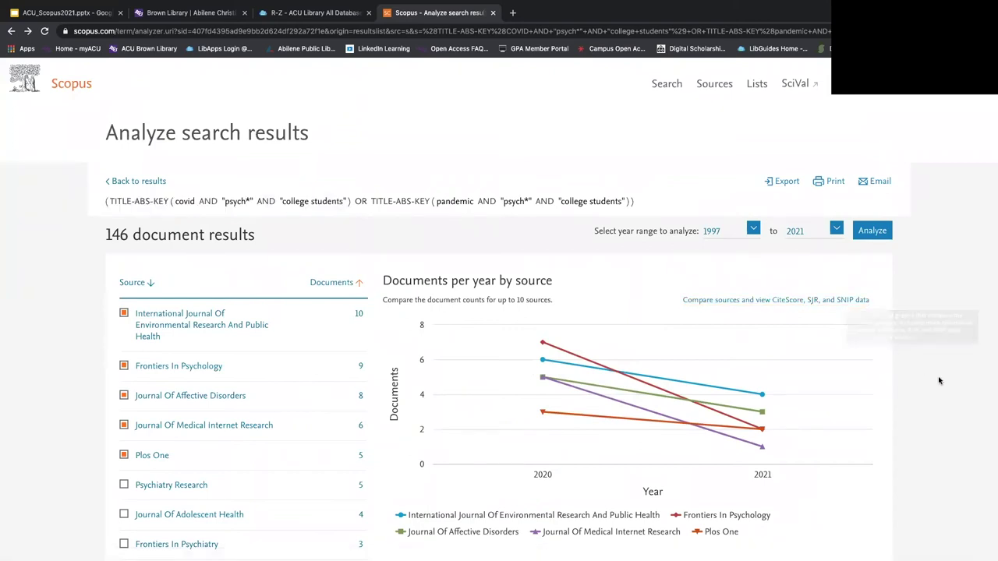
pyautogui.moveTo(822, 374)
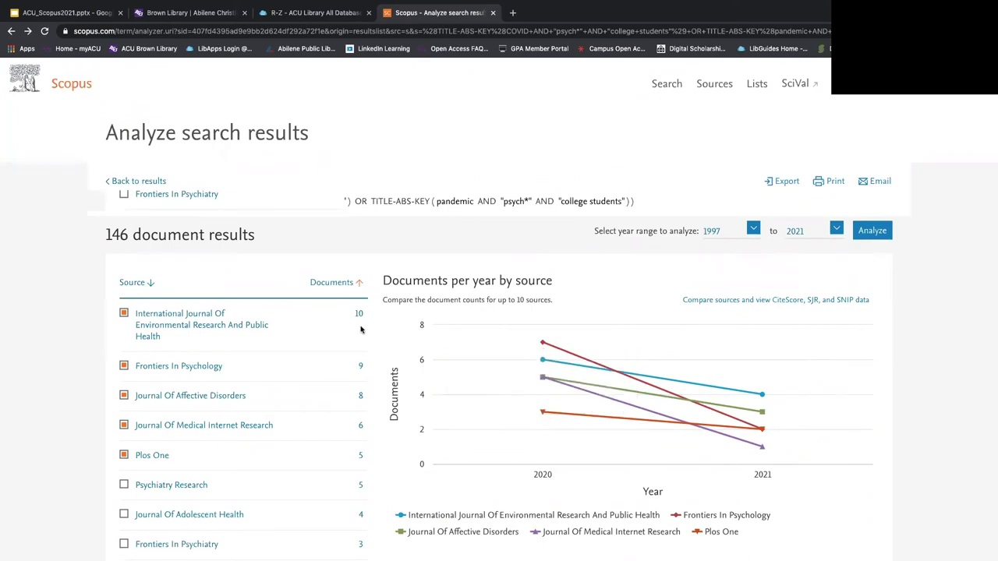
pyautogui.scroll(-1, 241, 361)
pyautogui.scroll(1, 238, 355)
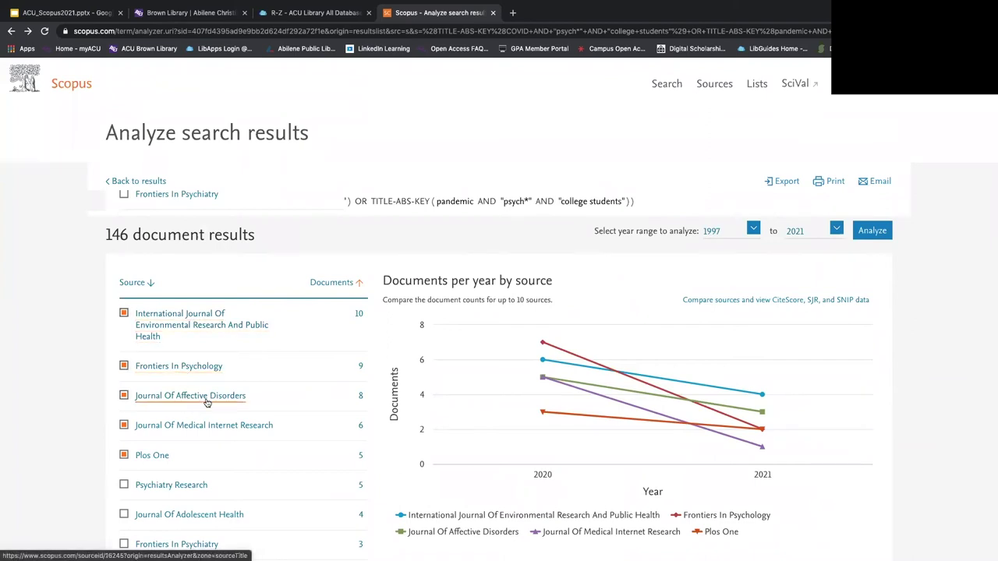
# Step: Add Journal Of Adolescent Health to the source comparison chart and remove Frontiers In Psychology from it
pyautogui.scroll(-1, 269, 411)
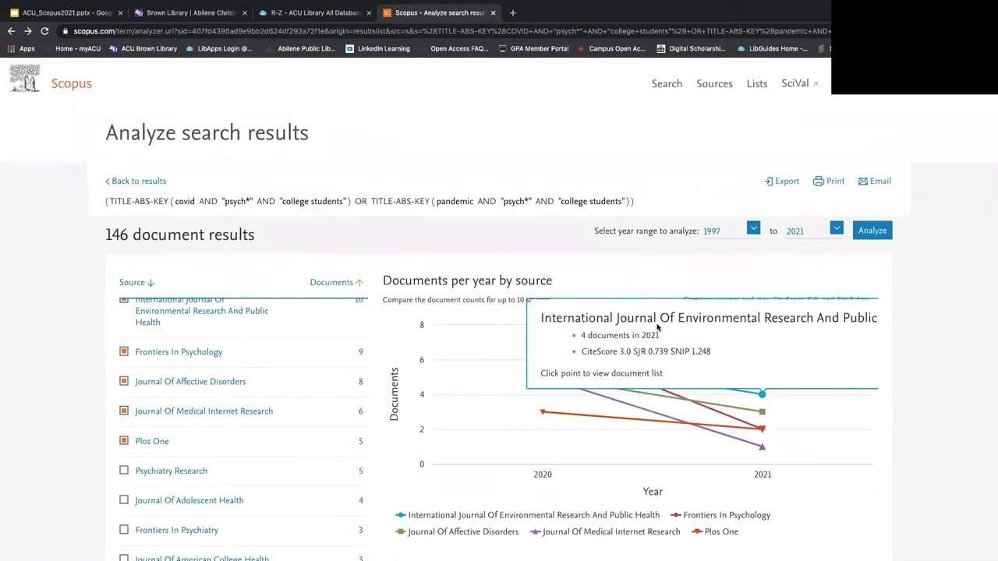
pyautogui.scroll(-3, 231, 374)
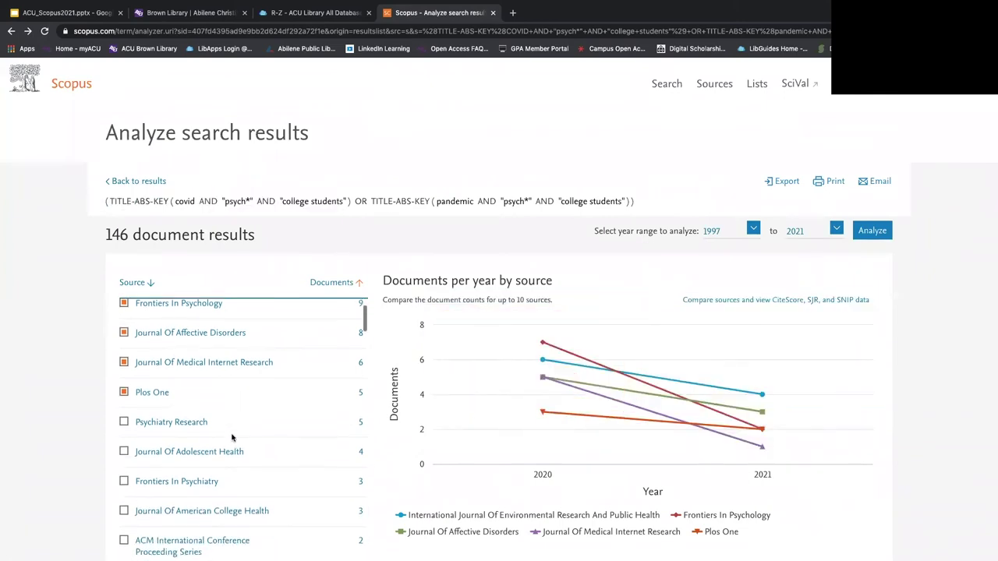
pyautogui.click(123, 396)
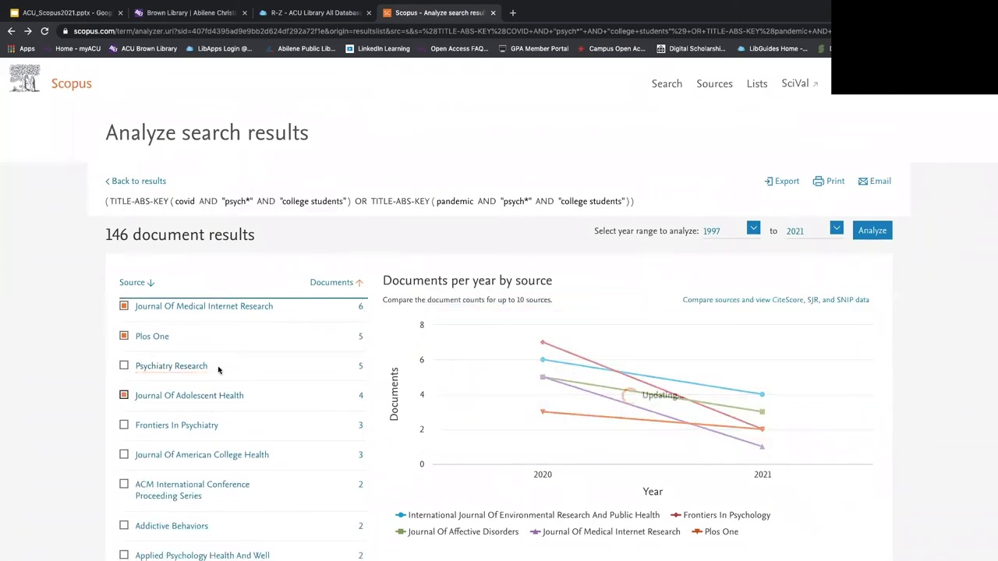
pyautogui.scroll(3, 263, 375)
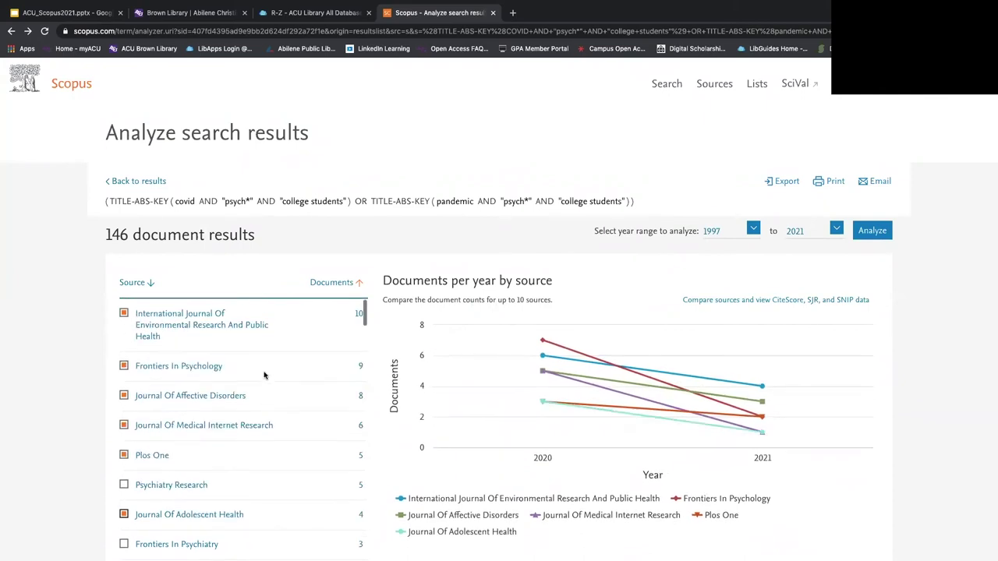
pyautogui.click(123, 366)
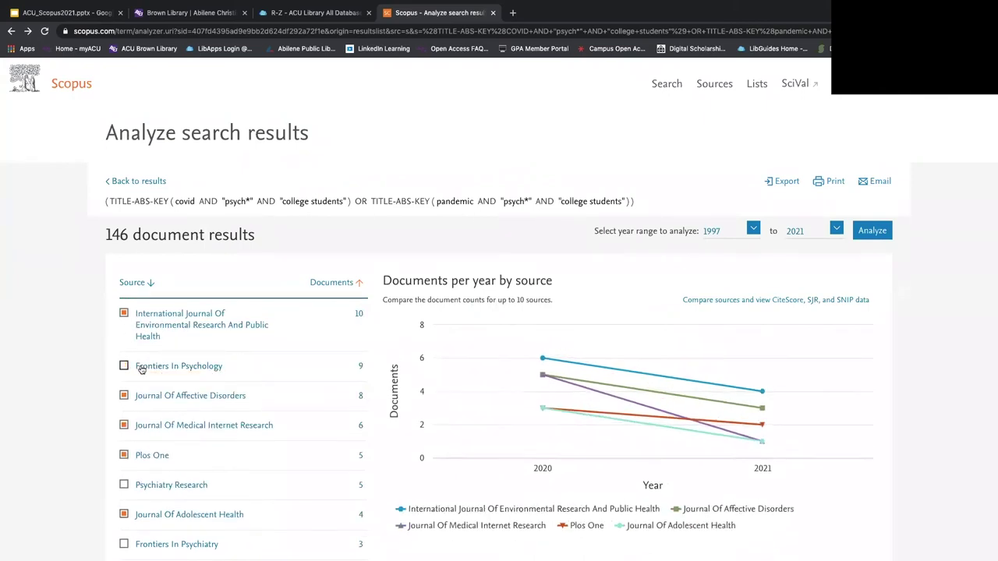
pyautogui.moveTo(544, 354)
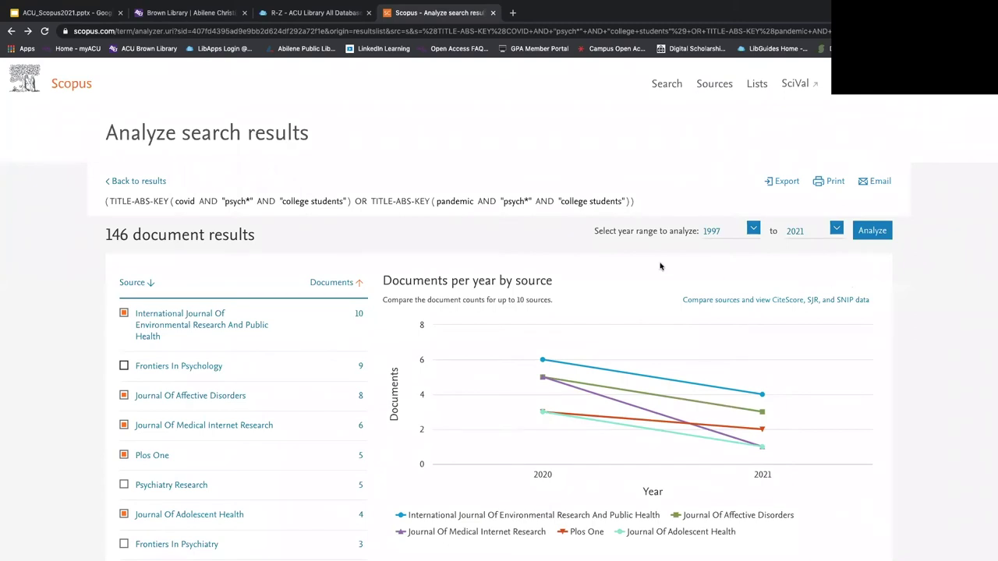
# Step: Open the documents by affiliation chart and examine its affiliation list and year-range choices
pyautogui.scroll(-5, 550, 285)
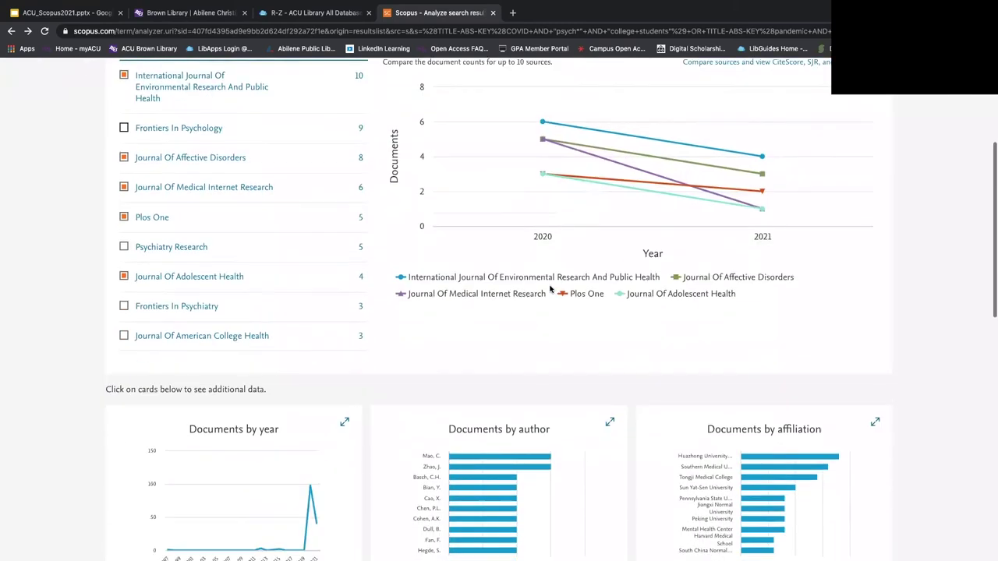
pyautogui.scroll(-2, 549, 289)
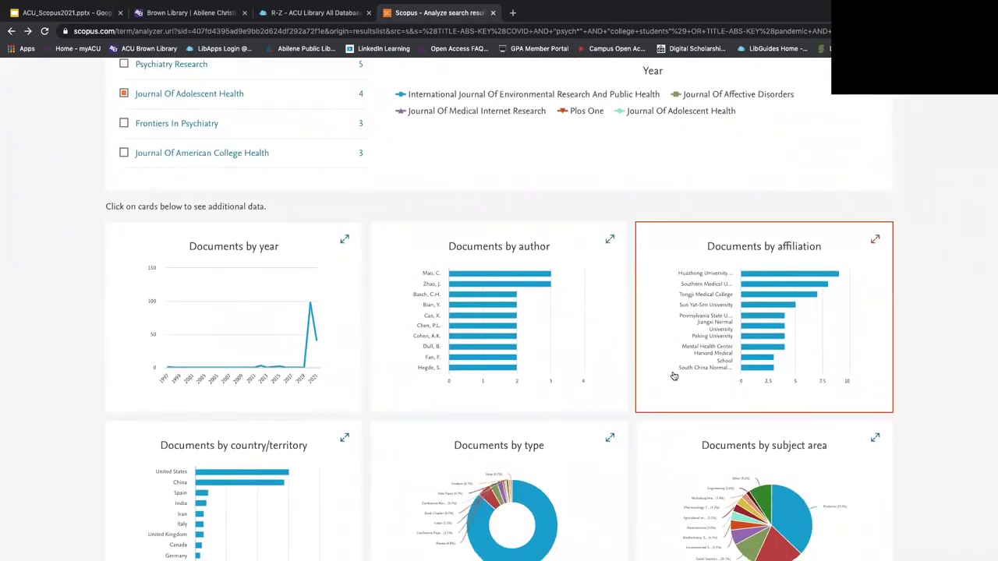
pyautogui.click(672, 374)
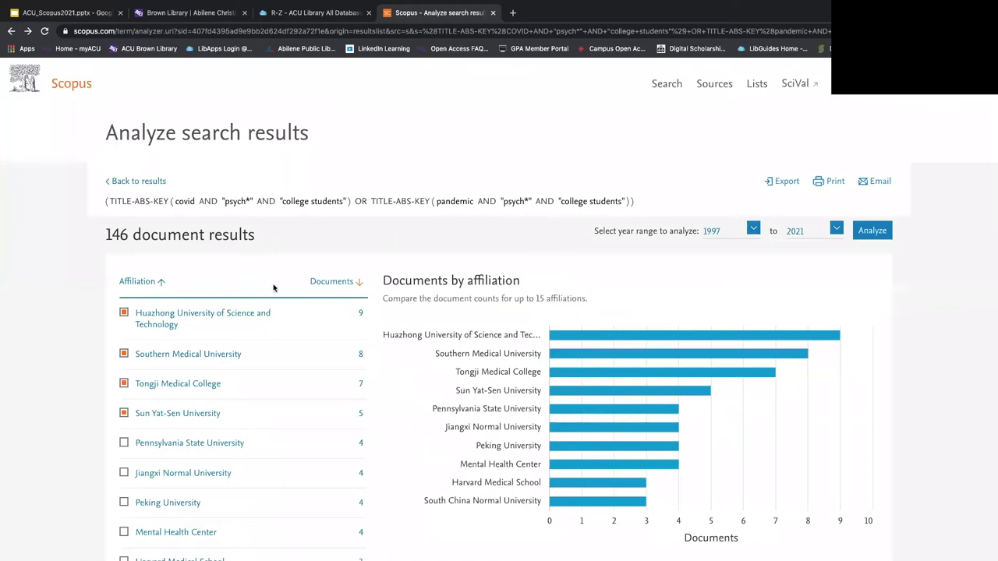
pyautogui.click(753, 229)
pyautogui.click(753, 230)
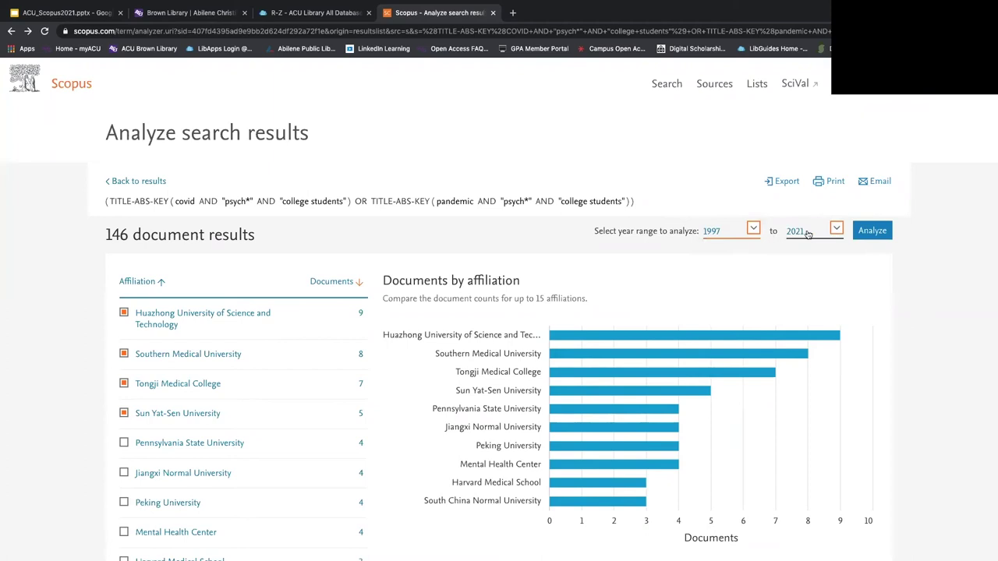
pyautogui.scroll(-3, 667, 278)
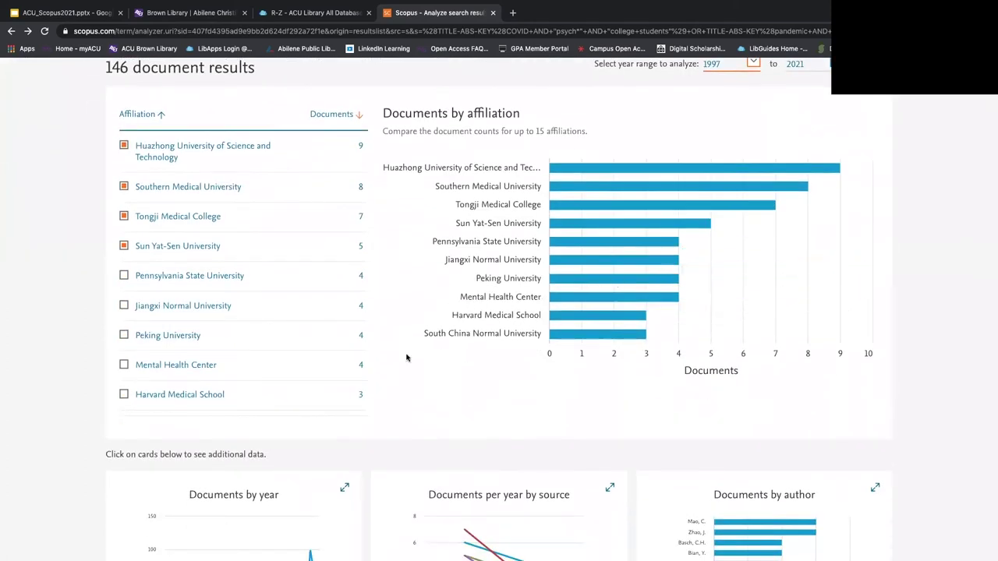
# Step: Open the documents by subject area chart and examine how the results break down by discipline
pyautogui.scroll(-3, 407, 358)
pyautogui.scroll(-3, 407, 358)
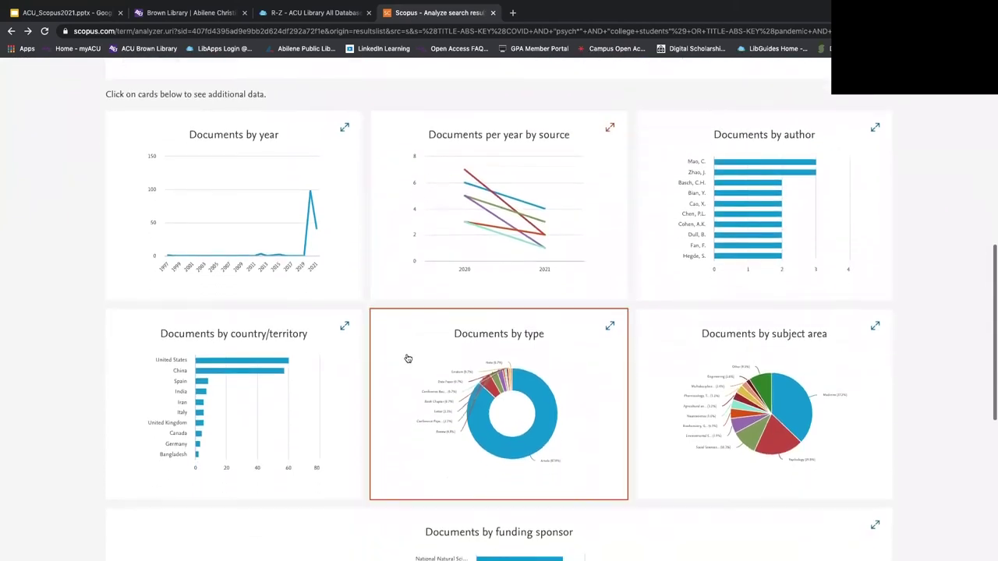
pyautogui.scroll(-2, 407, 358)
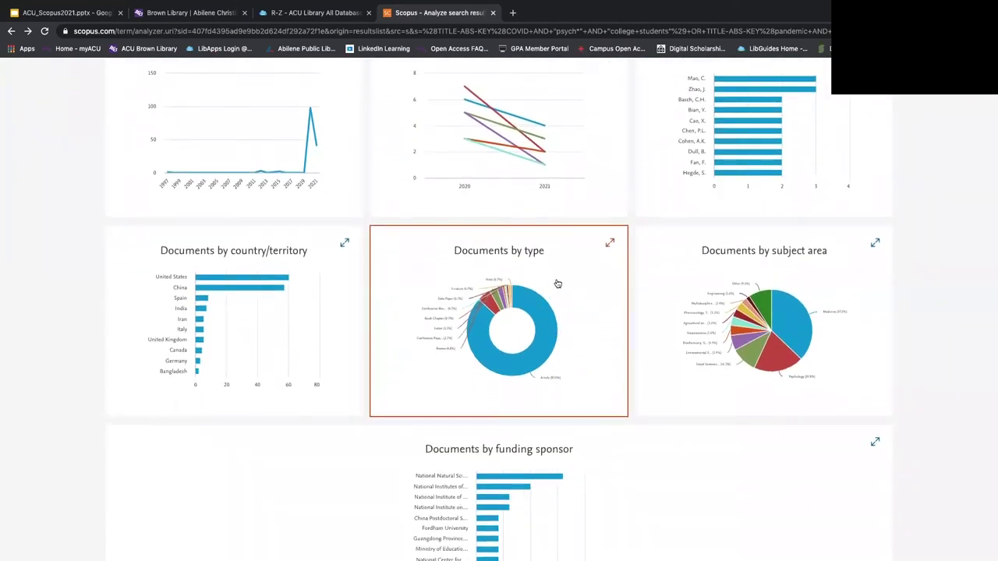
pyautogui.scroll(-1, 586, 312)
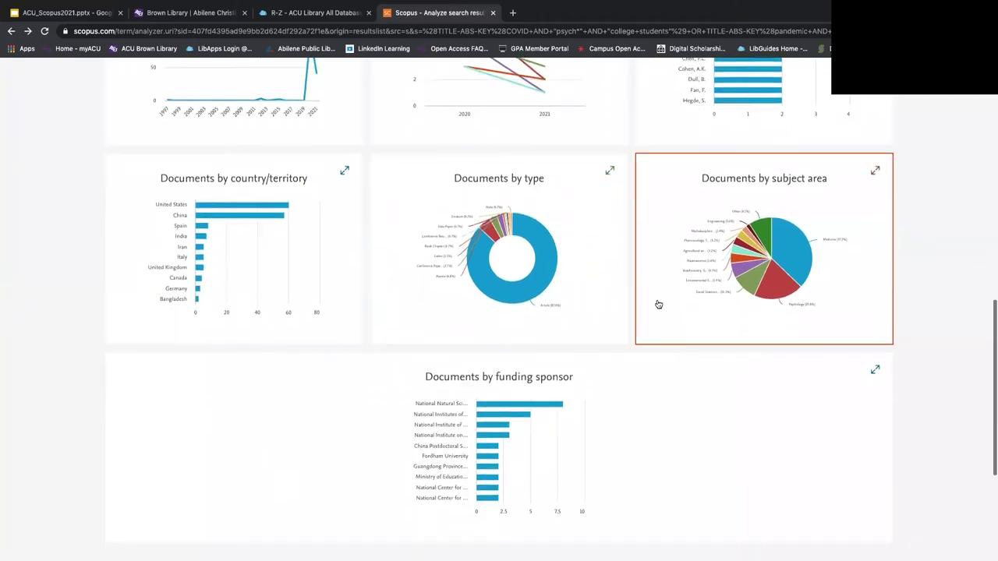
pyautogui.click(660, 305)
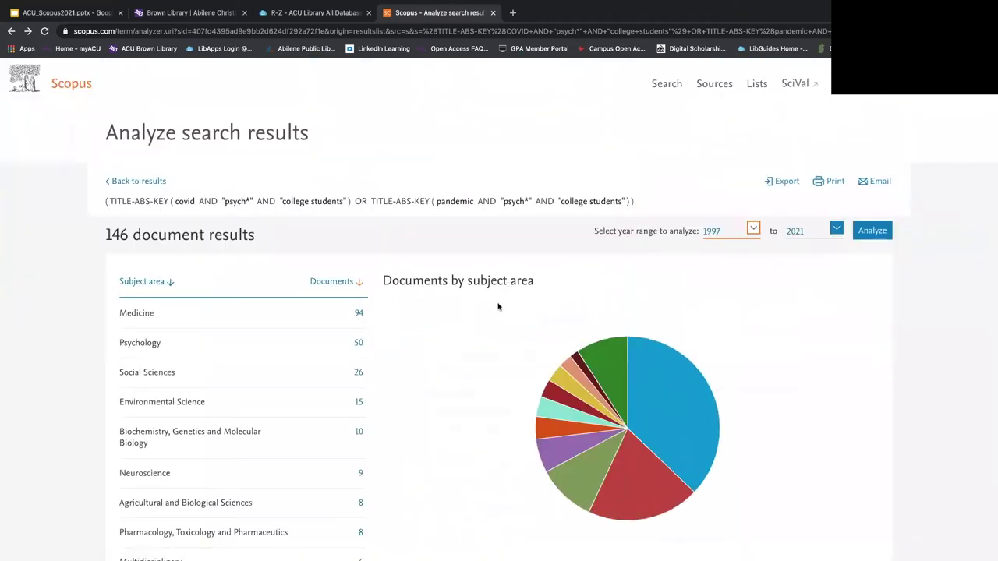
pyautogui.scroll(-1, 499, 308)
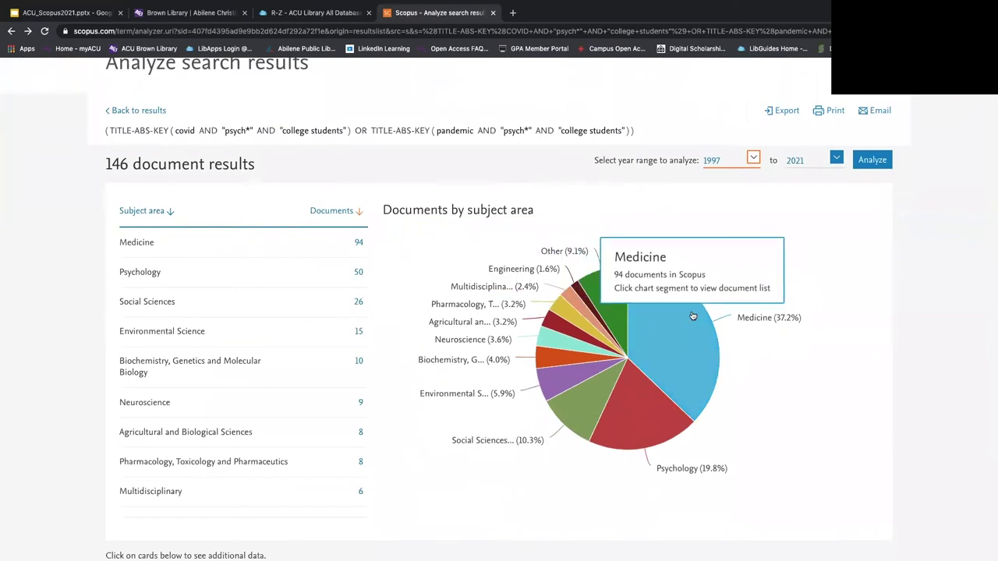
pyautogui.scroll(-1, 679, 372)
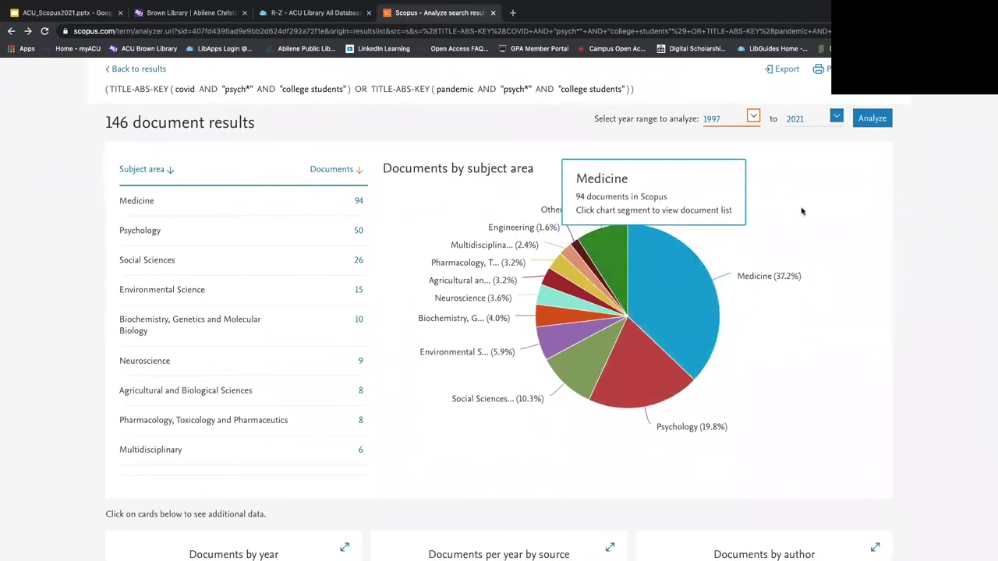
pyautogui.scroll(1, 801, 211)
pyautogui.scroll(-3, 802, 212)
pyautogui.scroll(3, 802, 211)
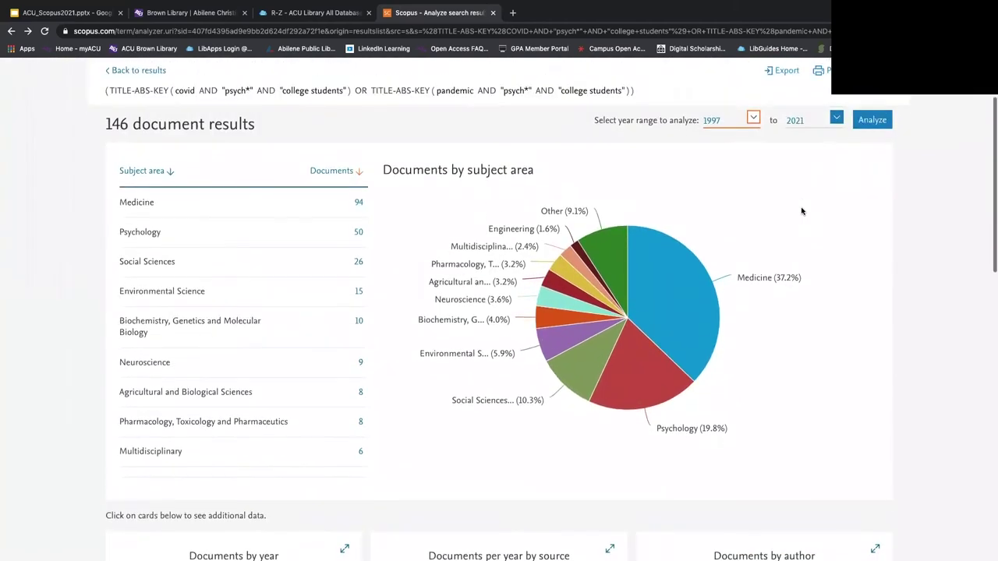
pyautogui.scroll(2, 801, 211)
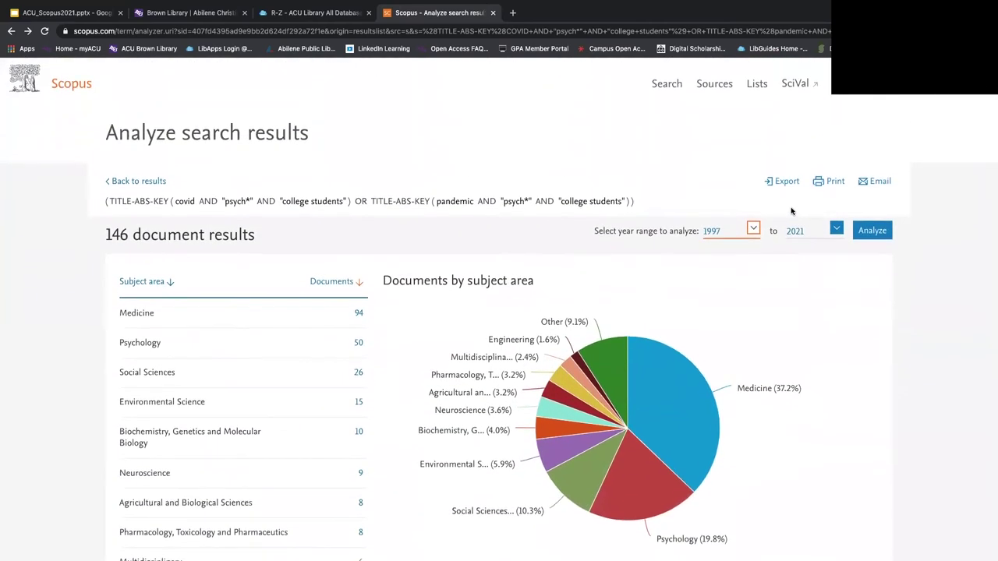
# Step: Leave the analysis, return to the advanced search form and rerun the existing COVID and pandemic query
pyautogui.click(149, 184)
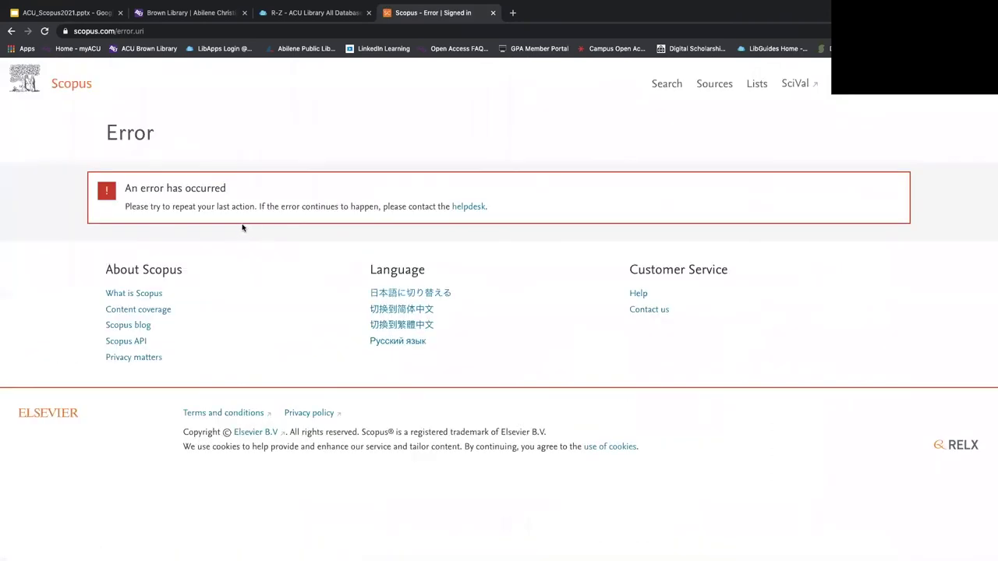
pyautogui.click(662, 90)
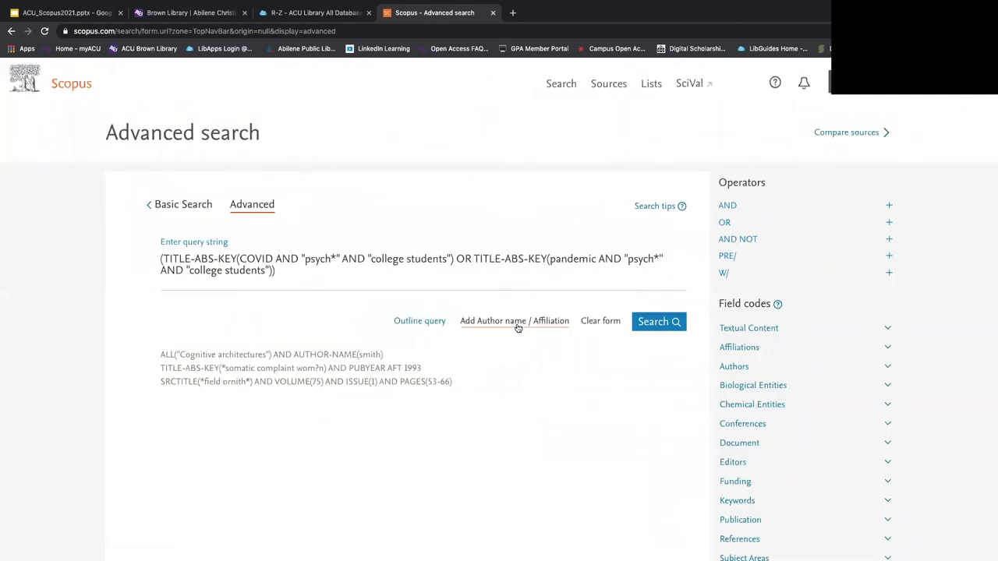
pyautogui.click(638, 324)
pyautogui.click(638, 325)
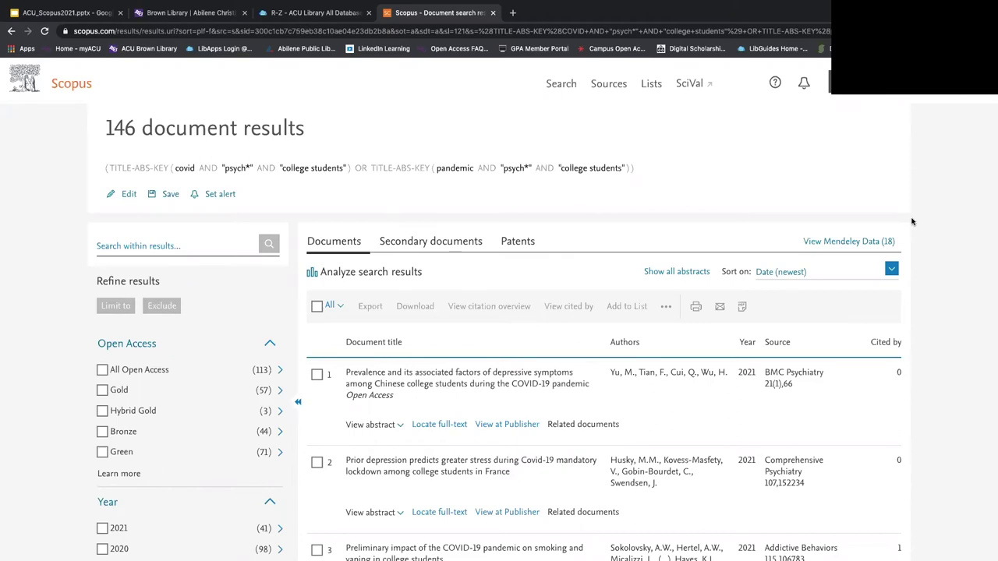
# Step: Sort the document results by Cited by (highest) and open the details of the first document
pyautogui.press('XF86AudioRaiseVolume')
pyautogui.moveTo(588, 5)
pyautogui.scroll(-1, 911, 269)
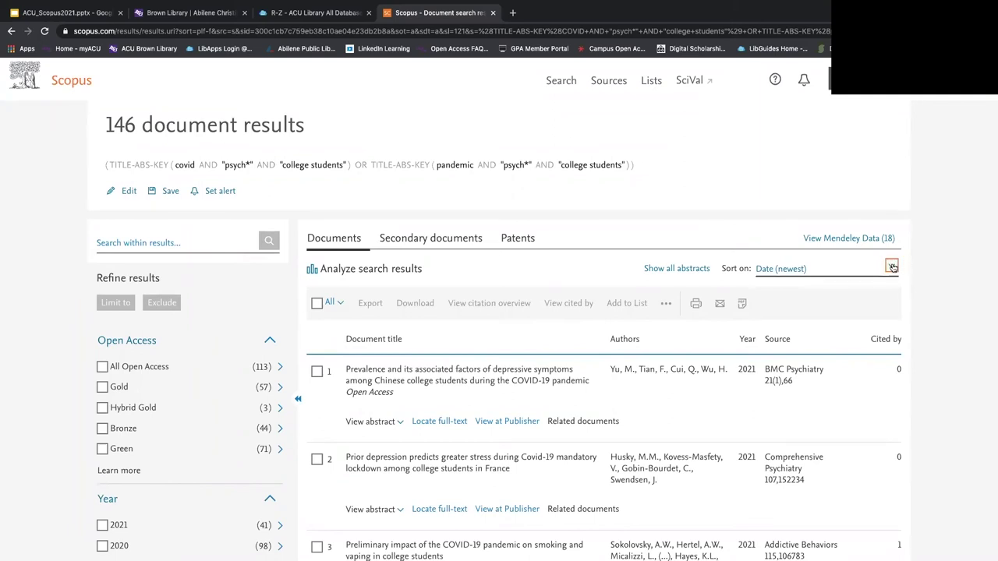
pyautogui.click(892, 268)
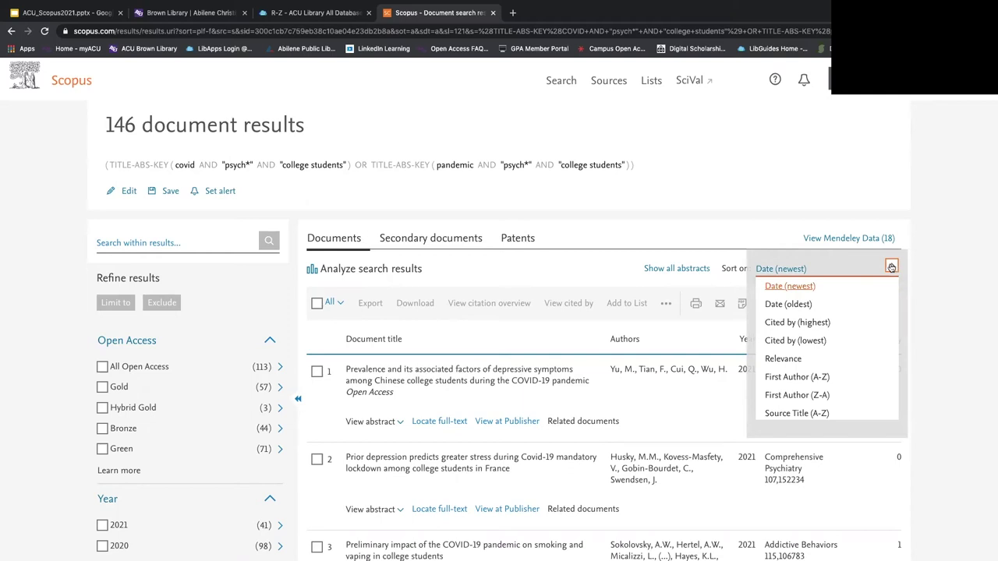
pyautogui.click(797, 322)
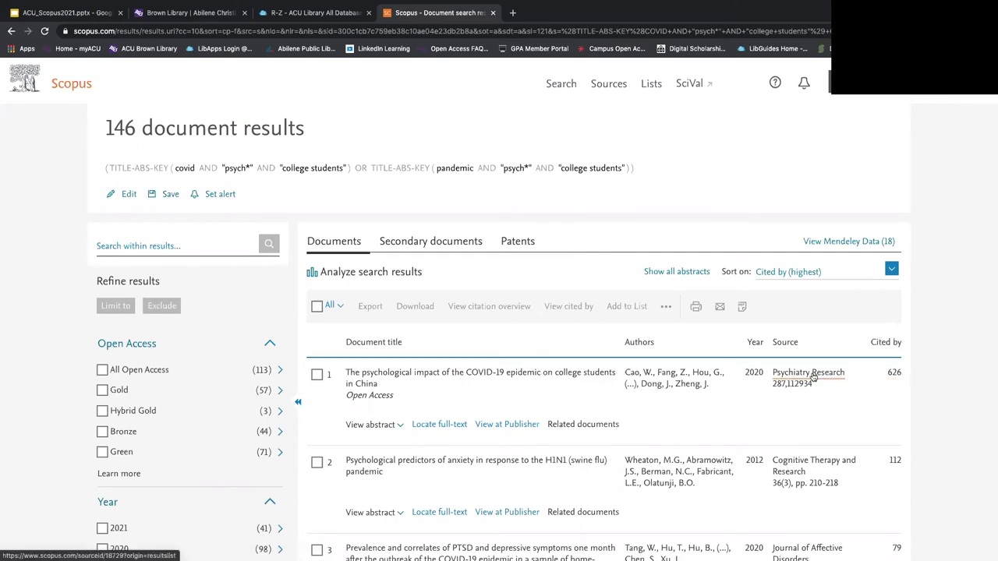
pyautogui.scroll(-2, 813, 377)
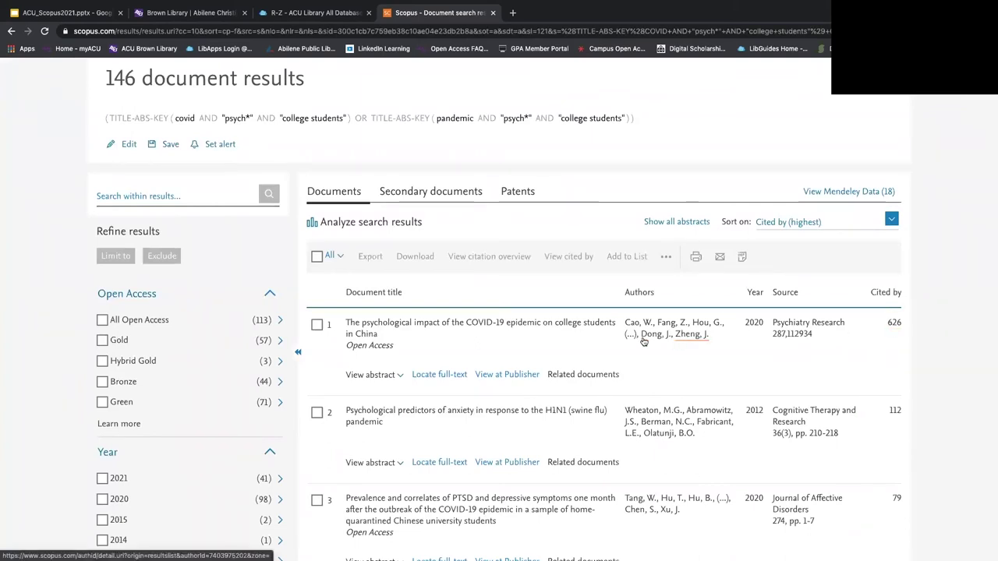
pyautogui.click(485, 327)
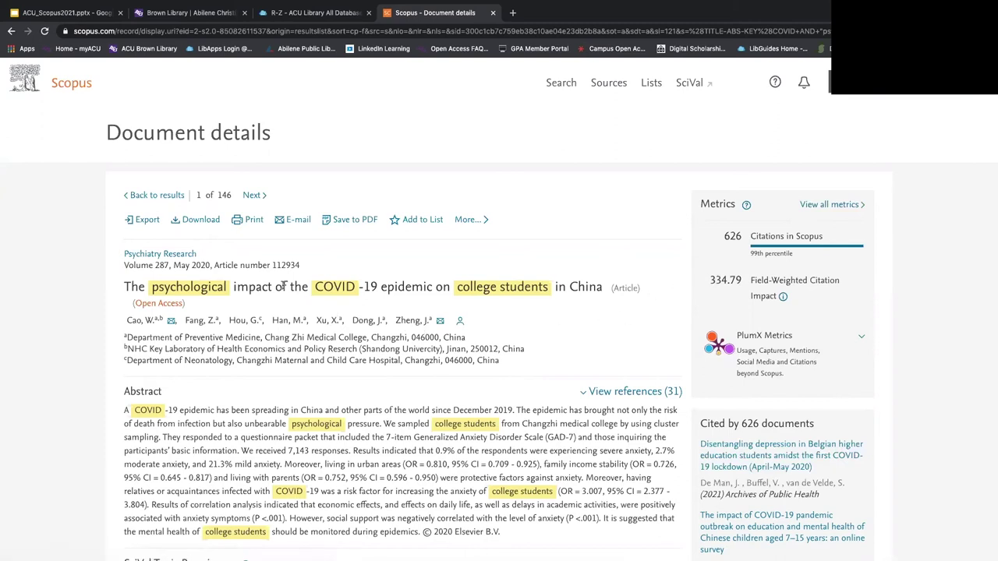
# Step: Open the source details for Psychiatry Research and examine its CiteScore metrics and category rankings
pyautogui.click(145, 256)
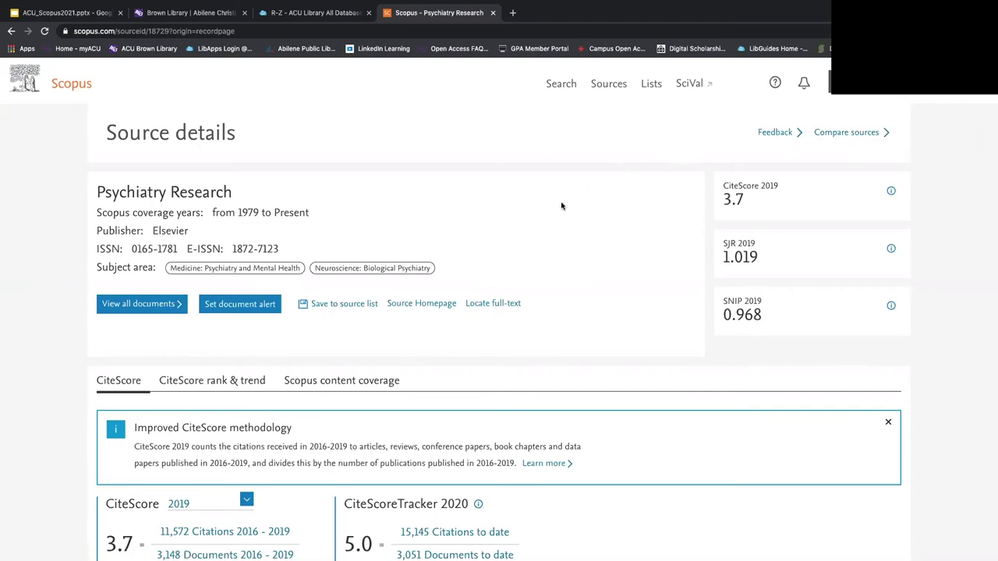
pyautogui.scroll(-2, 525, 238)
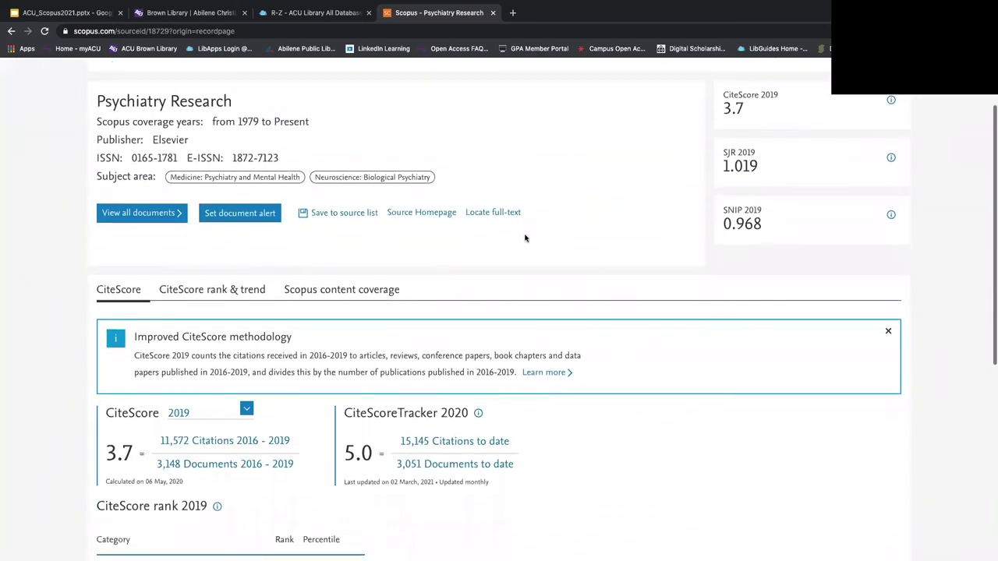
pyautogui.scroll(-2, 503, 240)
pyautogui.scroll(-2, 503, 240)
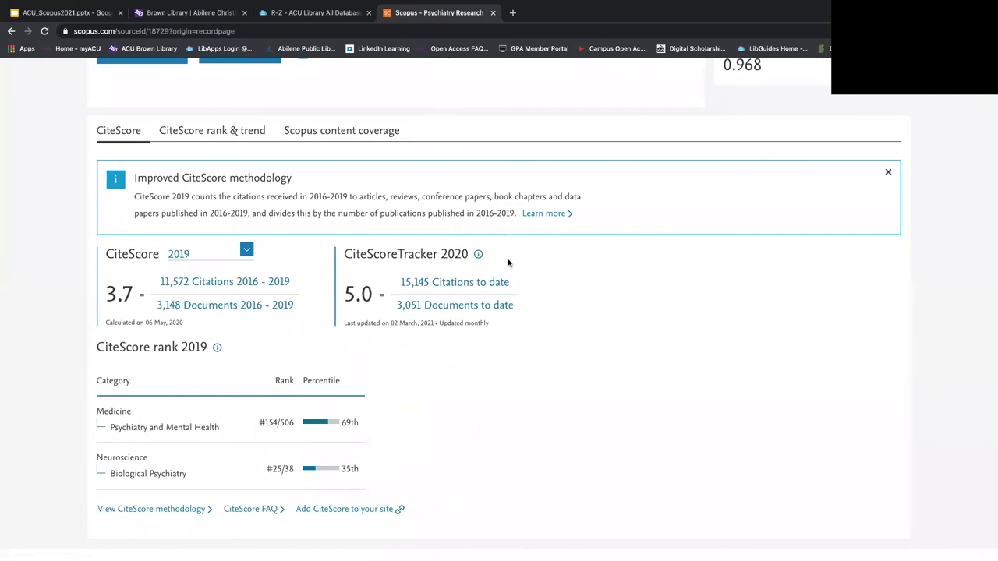
pyautogui.scroll(5, 508, 263)
pyautogui.scroll(2, 509, 263)
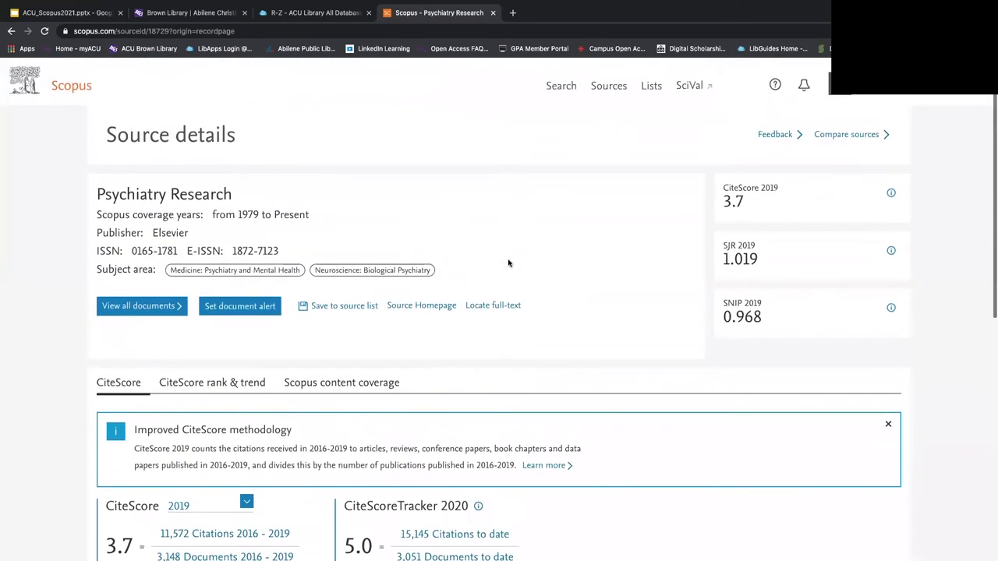
# Step: Return to the document details, open all its metrics and check the start-year choices of the citation date range
pyautogui.click(12, 33)
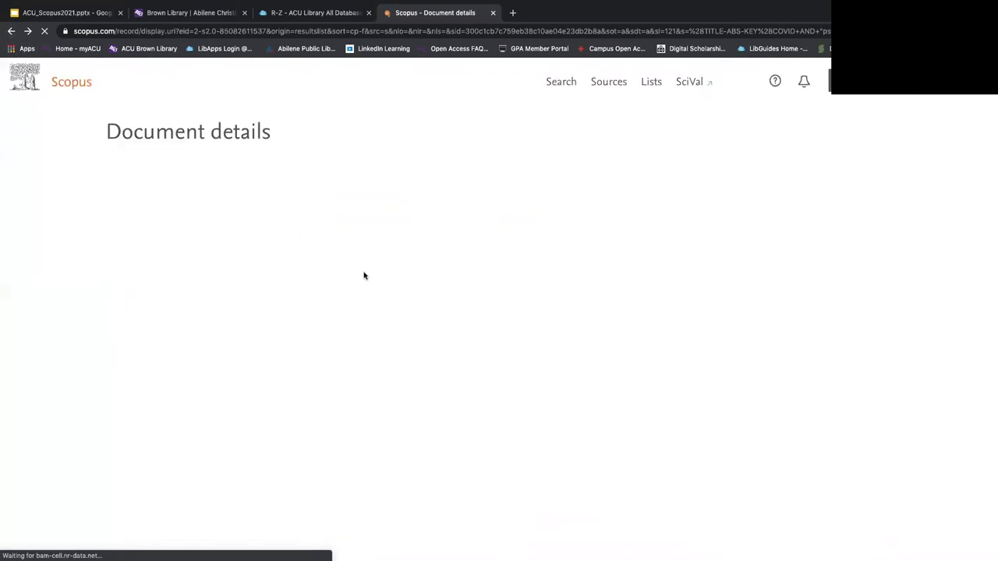
pyautogui.scroll(-1, 585, 343)
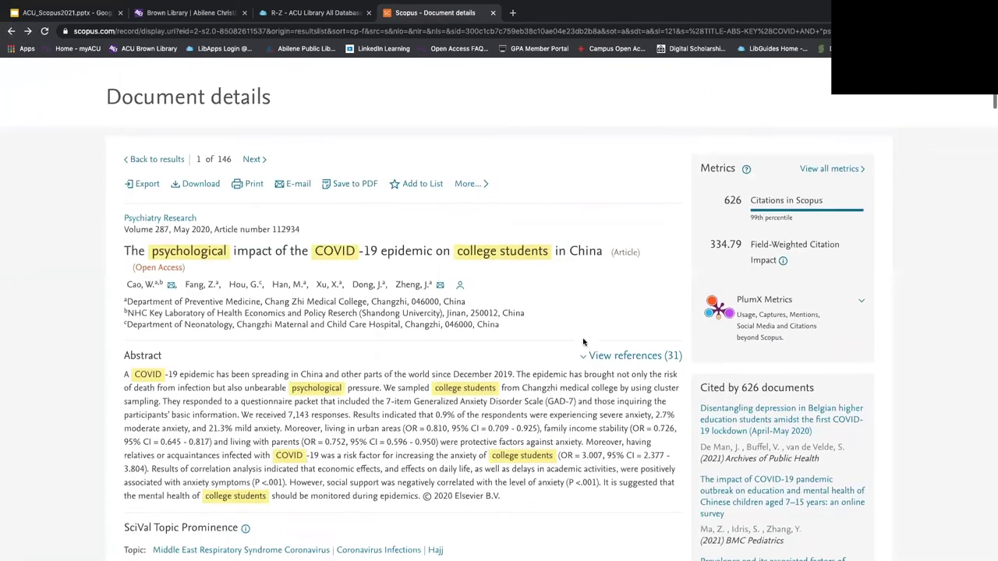
pyautogui.click(820, 168)
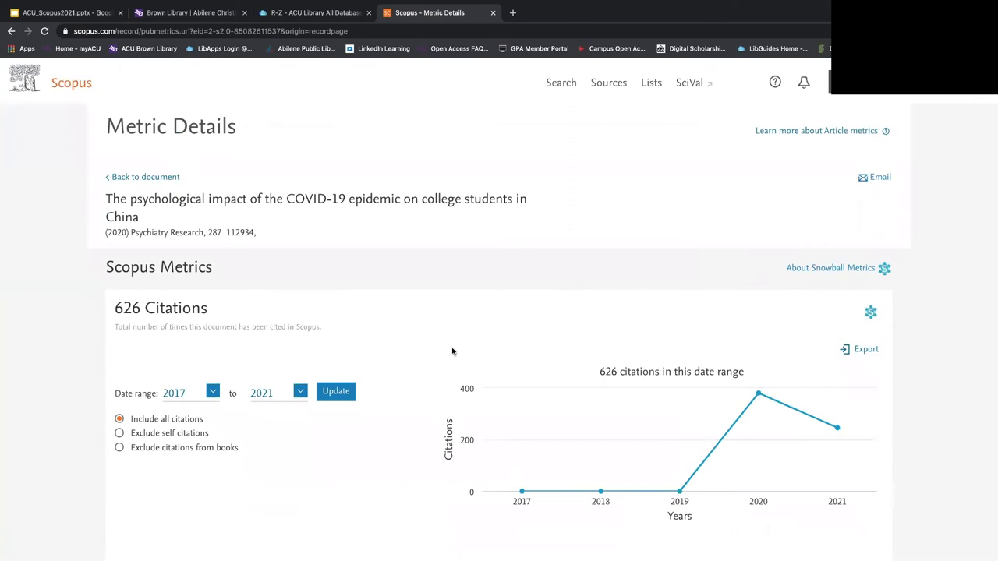
pyautogui.scroll(-2, 453, 351)
pyautogui.scroll(-1, 452, 352)
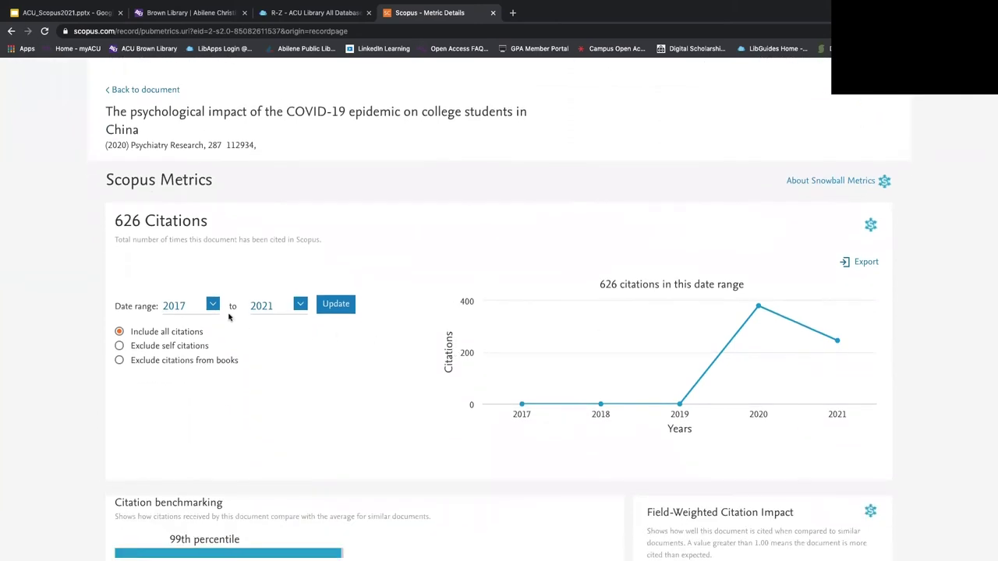
pyautogui.click(213, 305)
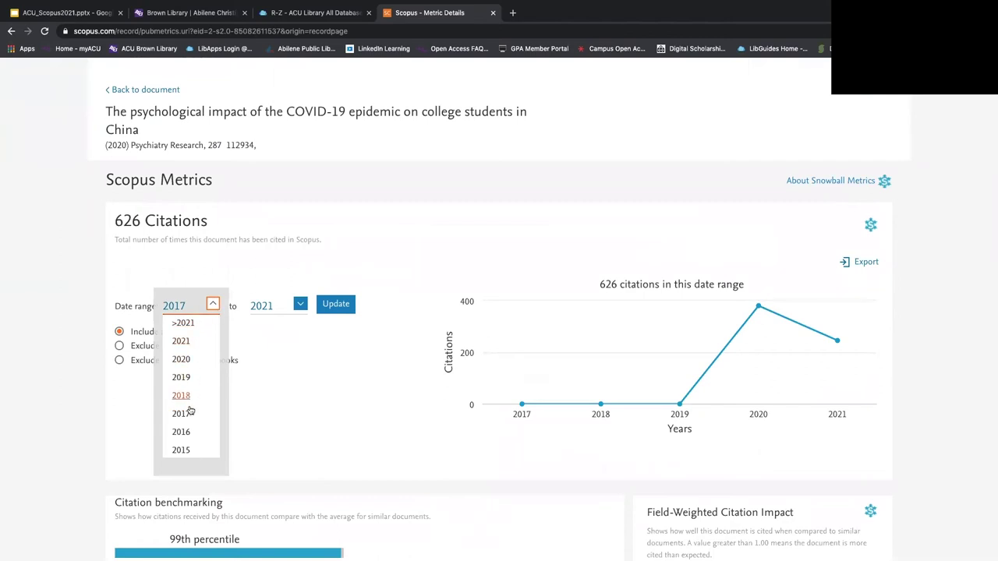
pyautogui.click(285, 378)
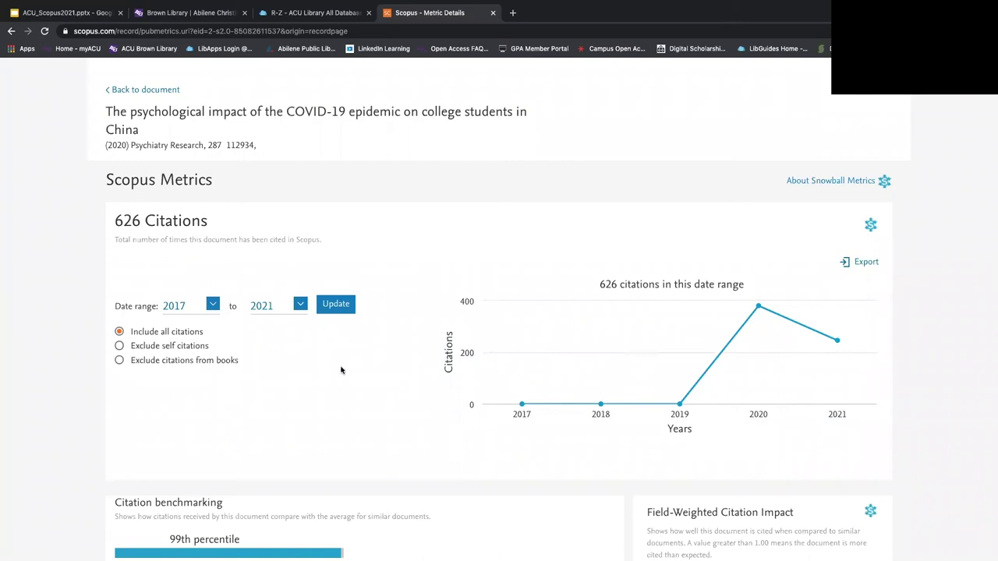
# Step: Examine the document's citation benchmarking, Field-Weighted Citation Impact and PlumX Metrics
pyautogui.scroll(-1, 340, 370)
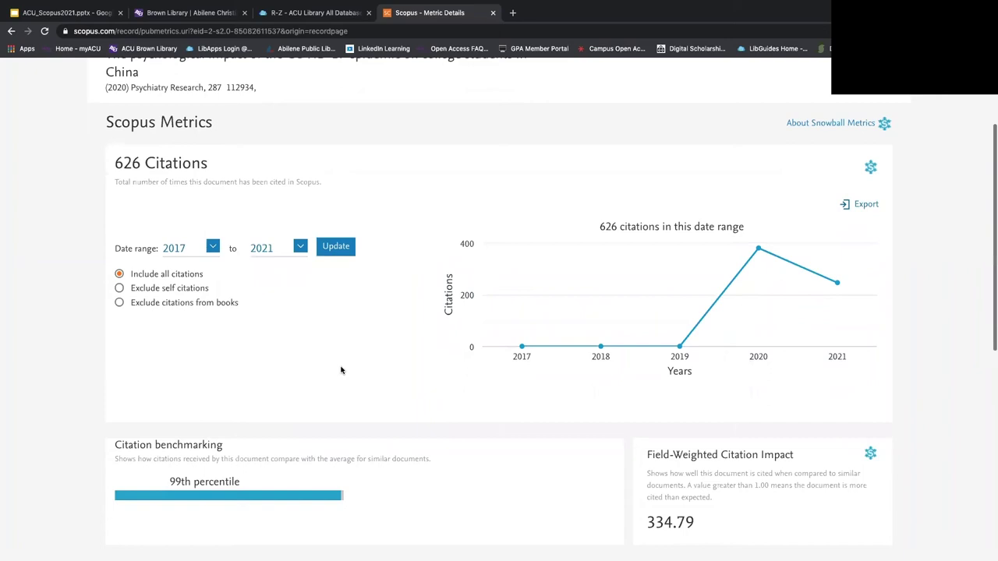
pyautogui.scroll(-5, 340, 371)
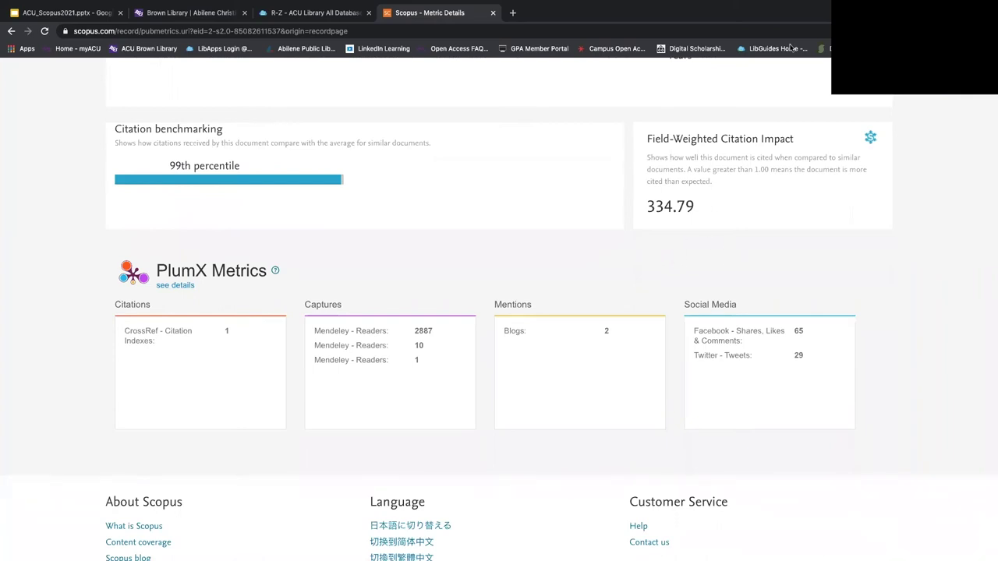
pyautogui.scroll(1, 646, 243)
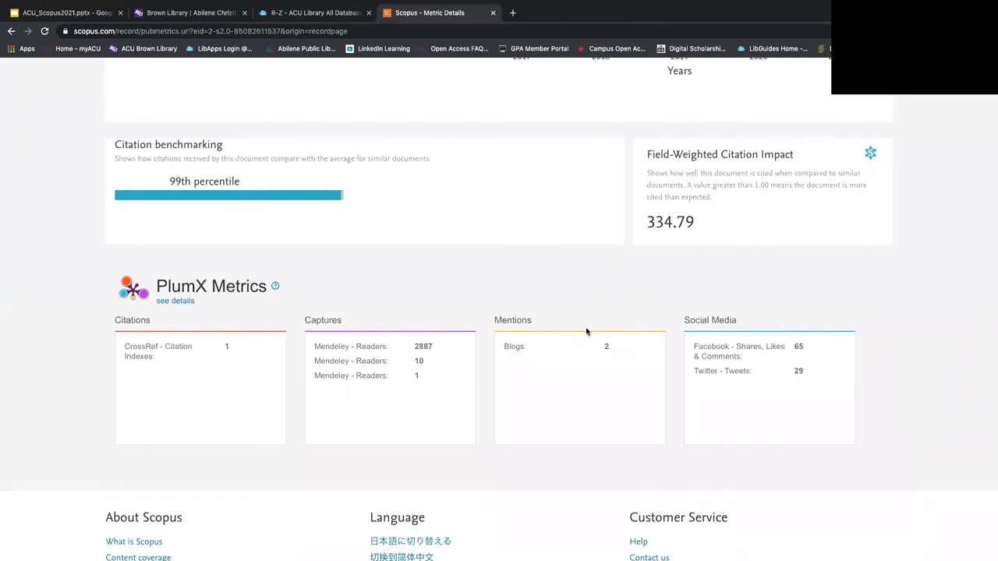
pyautogui.scroll(5, 586, 331)
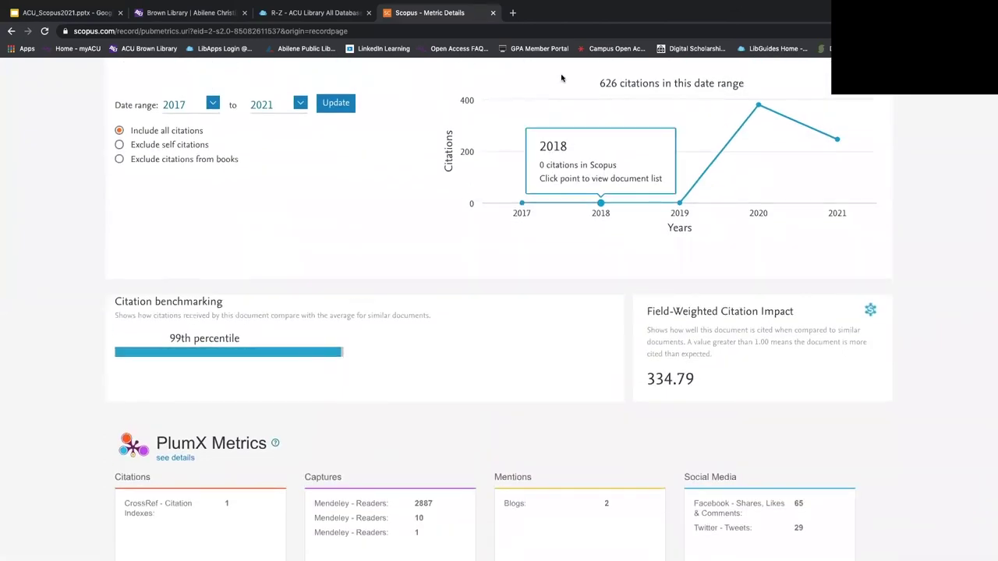
pyautogui.scroll(4, 456, 164)
pyautogui.scroll(5, 456, 166)
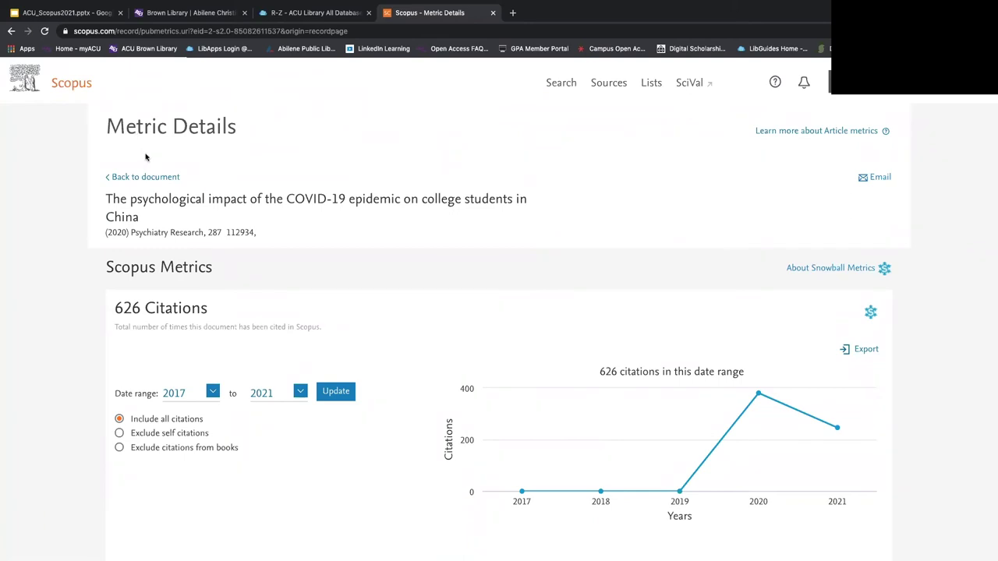
# Step: Go back through the document to the search results, open the query for editing and look over the advanced search form
pyautogui.click(149, 176)
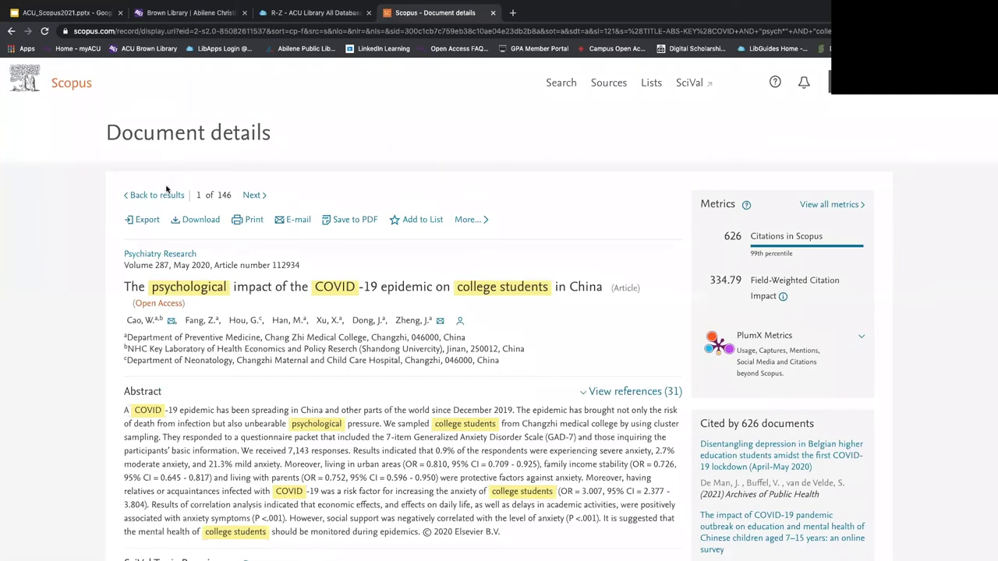
pyautogui.click(164, 197)
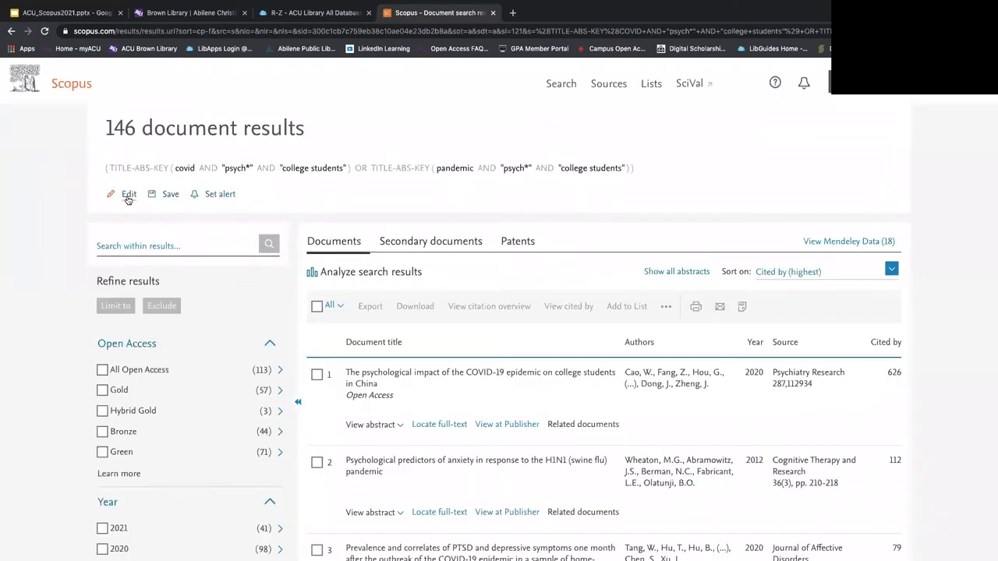
pyautogui.click(130, 197)
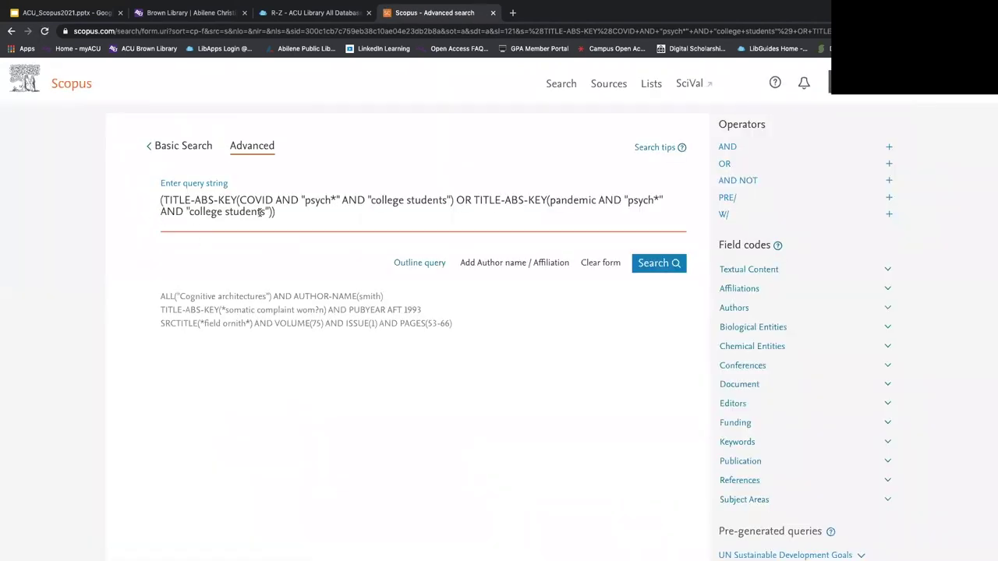
pyautogui.tripleClick(269, 202)
pyautogui.click(288, 217)
pyautogui.scroll(-5, 286, 223)
pyautogui.scroll(-1, 285, 224)
pyautogui.scroll(5, 285, 224)
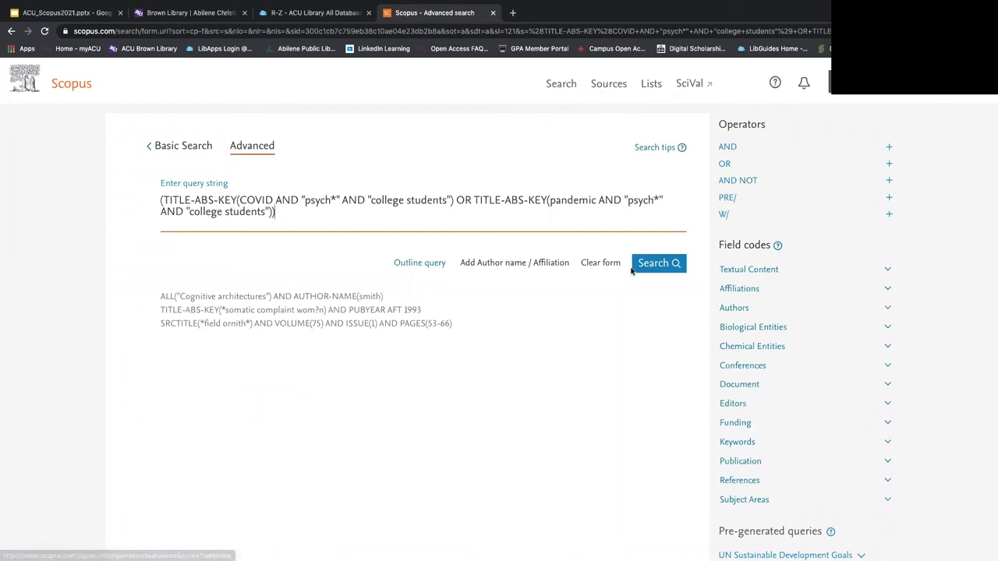
# Step: Return from the advanced form to the basic document search and remove the search row containing COVID
pyautogui.scroll(-5, 623, 319)
pyautogui.scroll(5, 579, 298)
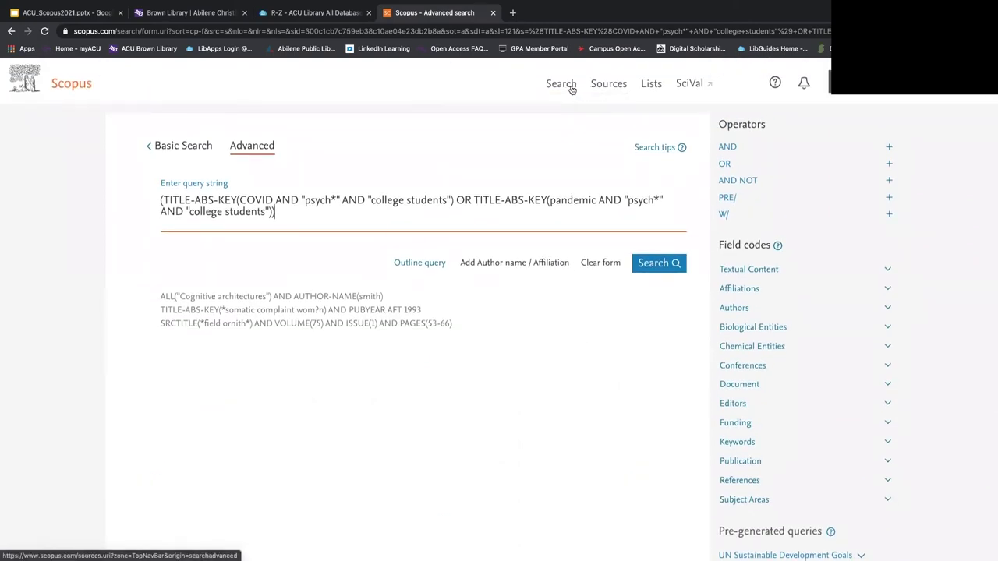
pyautogui.click(569, 87)
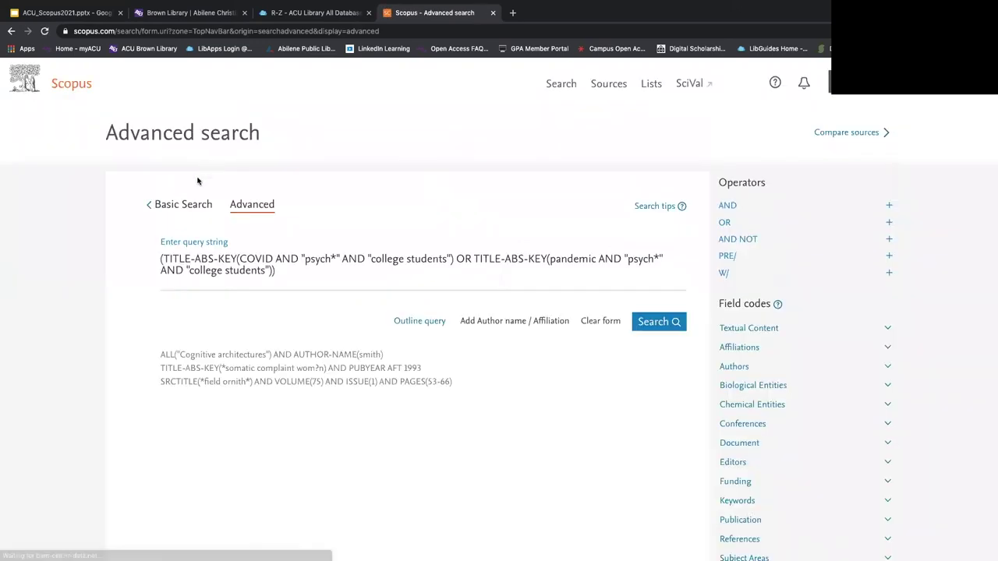
pyautogui.click(187, 204)
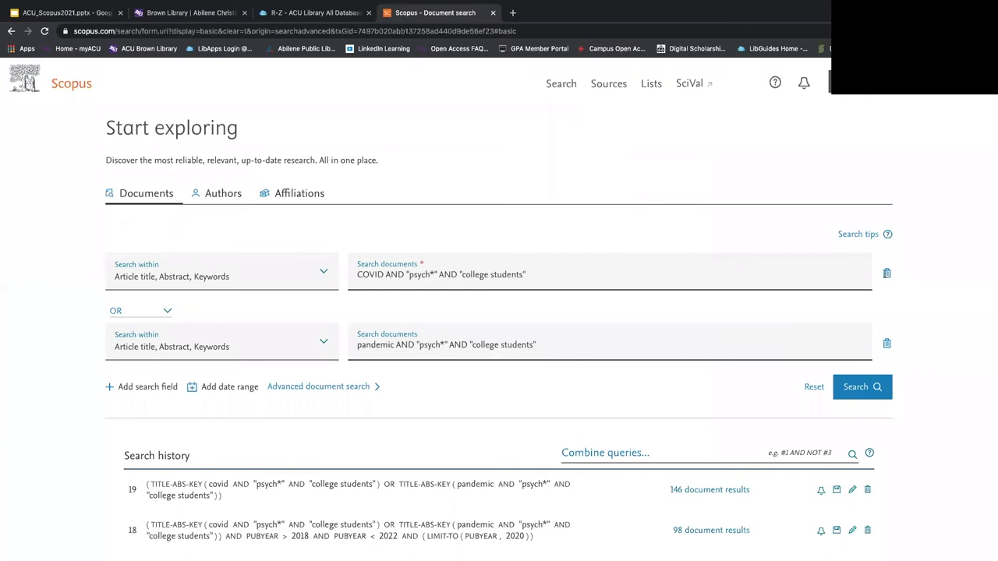
pyautogui.click(886, 273)
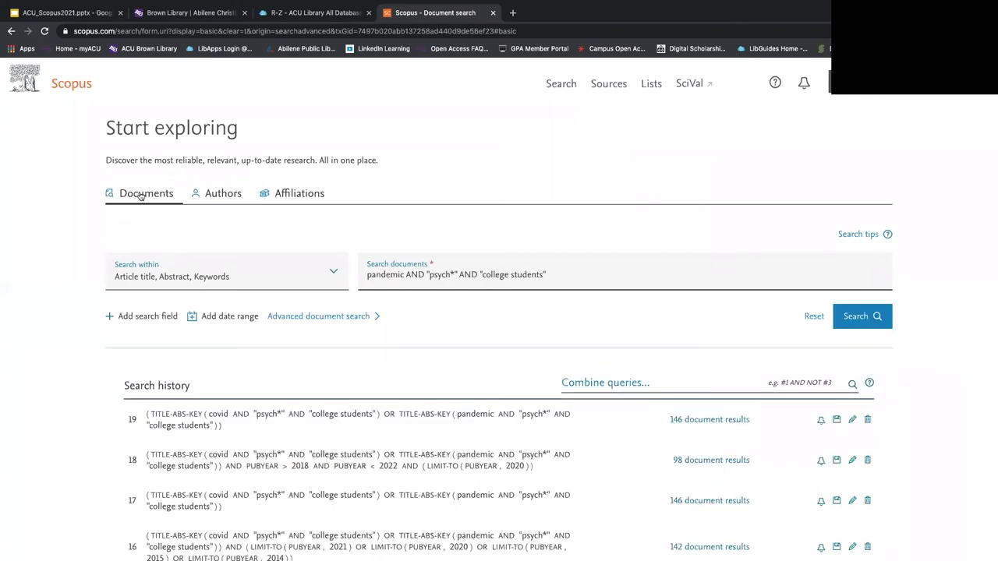
# Step: Run an author search using the author's last name and first name, without adding an affiliation
pyautogui.click(210, 200)
pyautogui.click(200, 278)
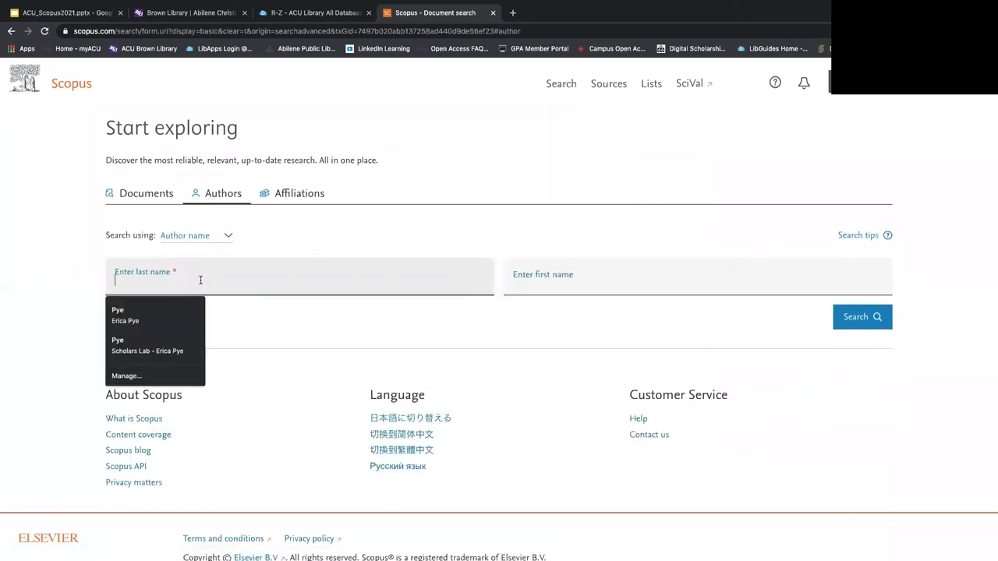
pyautogui.write('Lee')
pyautogui.click(515, 279)
pyautogui.write('Hana')
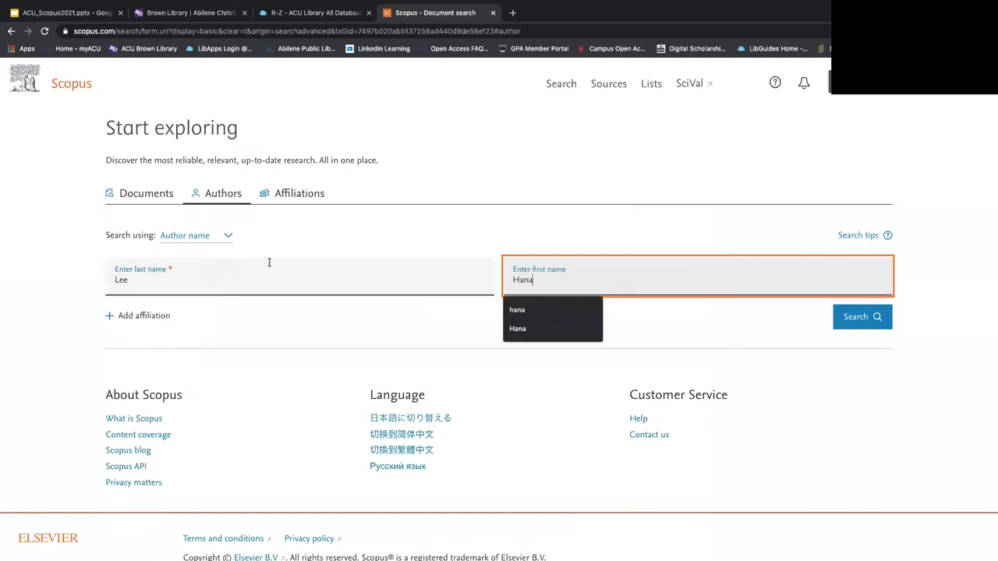
pyautogui.click(386, 327)
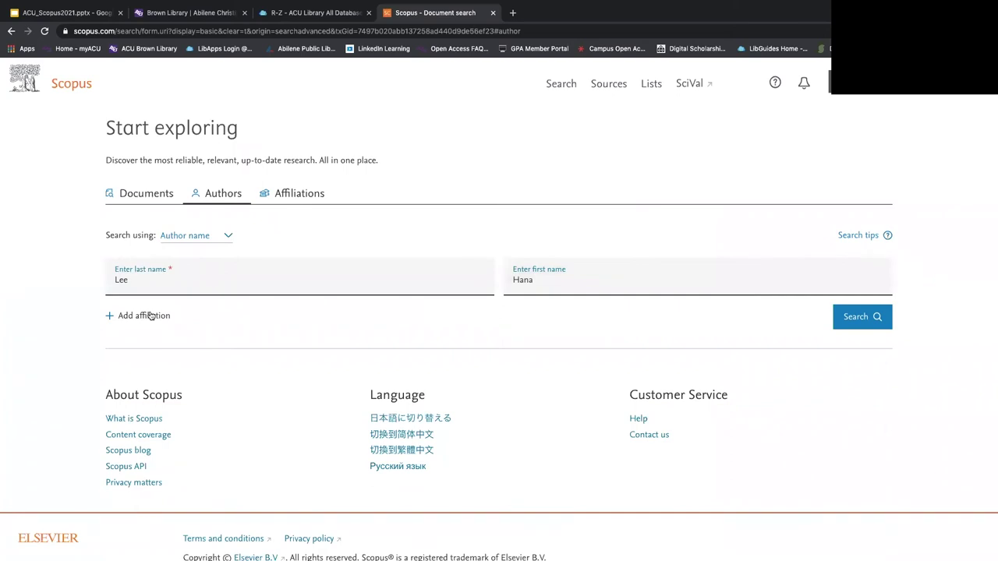
pyautogui.click(840, 321)
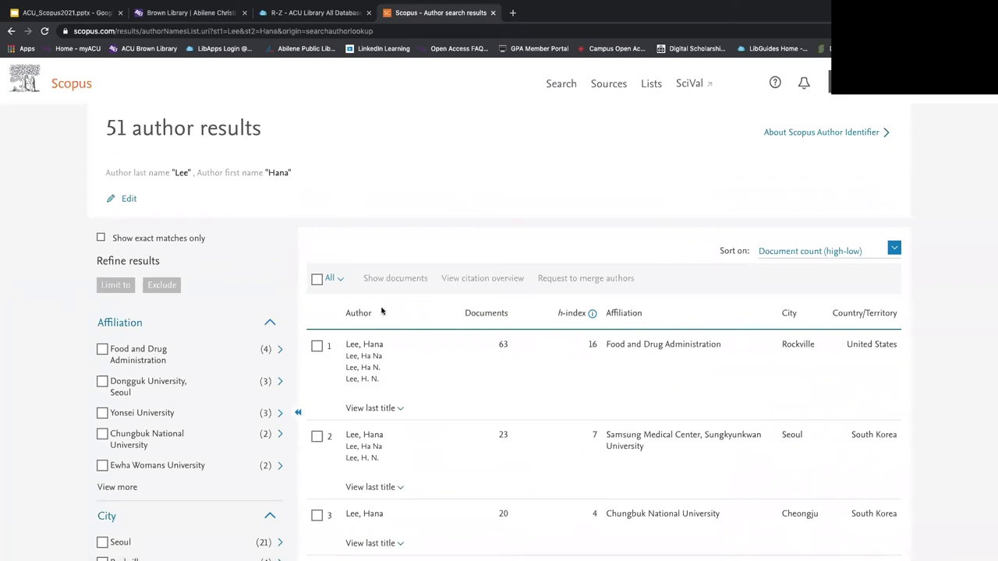
# Step: Select the first and third authors in the results to bring up the merge request option, and clear both selections
pyautogui.scroll(-1, 419, 360)
pyautogui.scroll(-1, 418, 361)
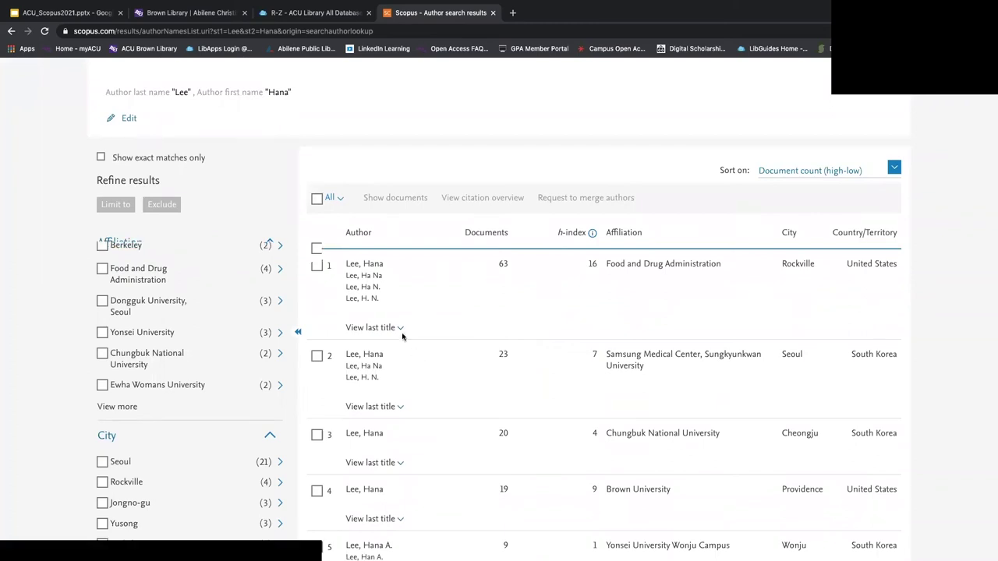
pyautogui.click(317, 267)
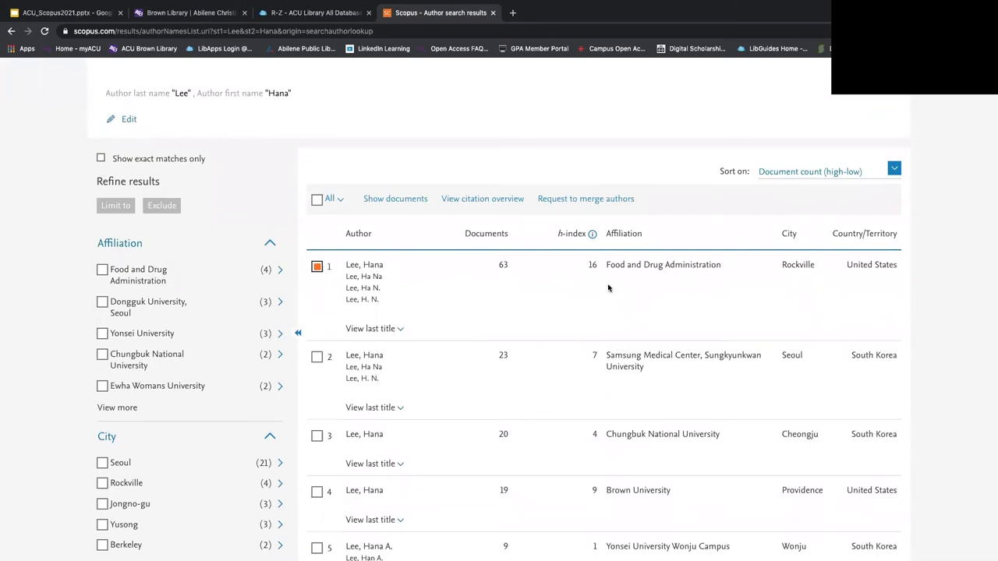
pyautogui.scroll(-1, 316, 434)
pyautogui.click(316, 431)
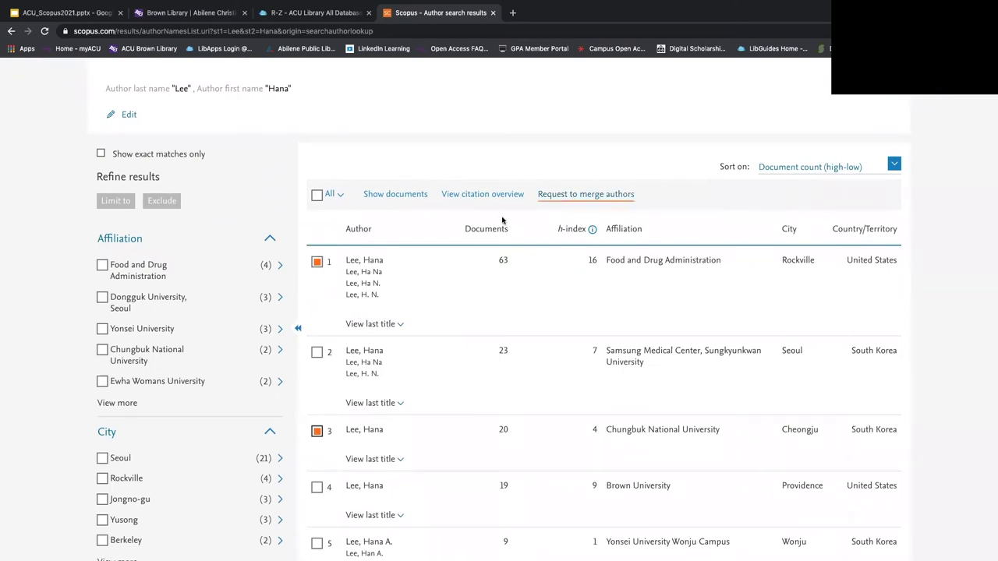
pyautogui.click(317, 262)
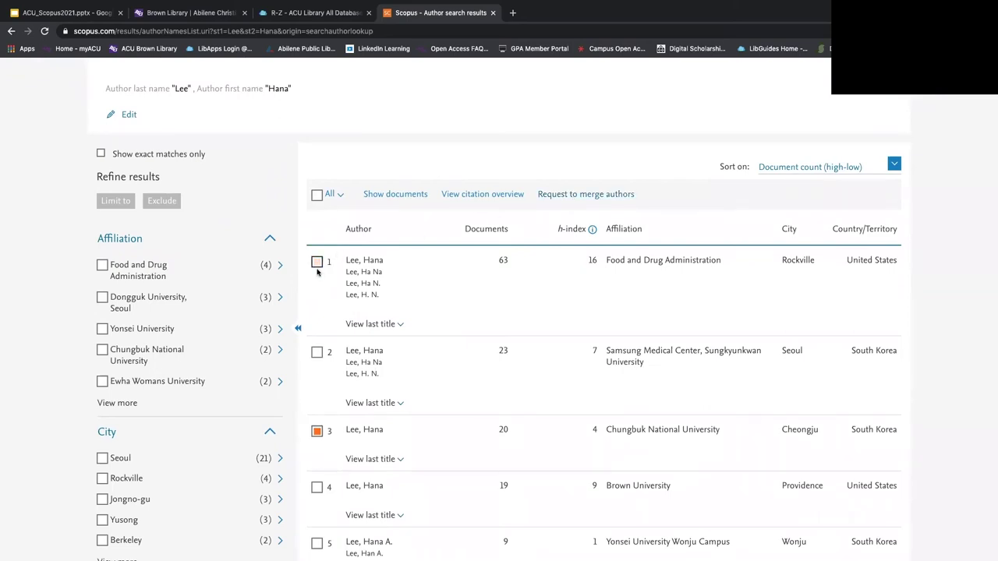
pyautogui.click(317, 430)
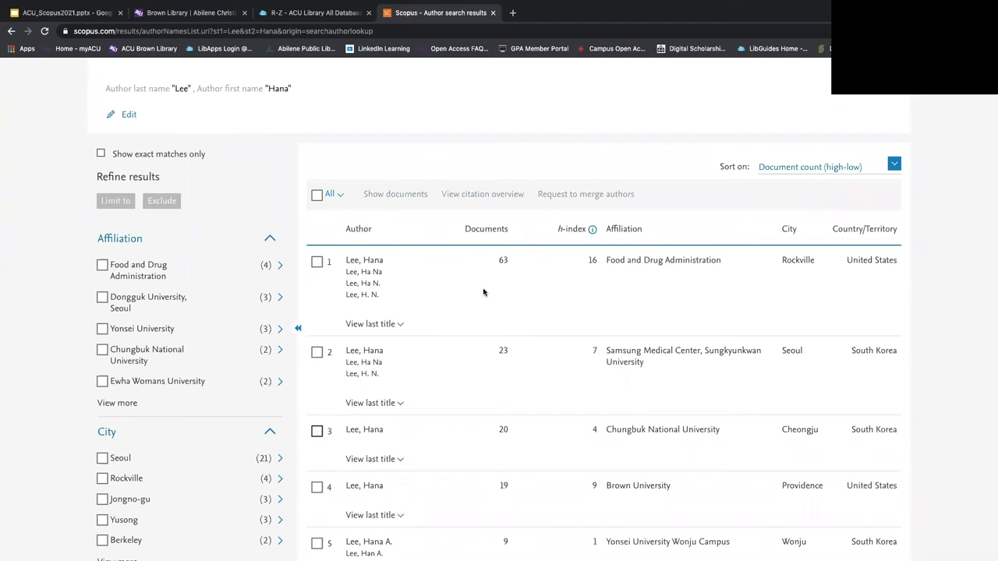
# Step: Open the first listed author's profile and examine the metrics overview, document and citation trends, and most contributed topics
pyautogui.scroll(3, 480, 297)
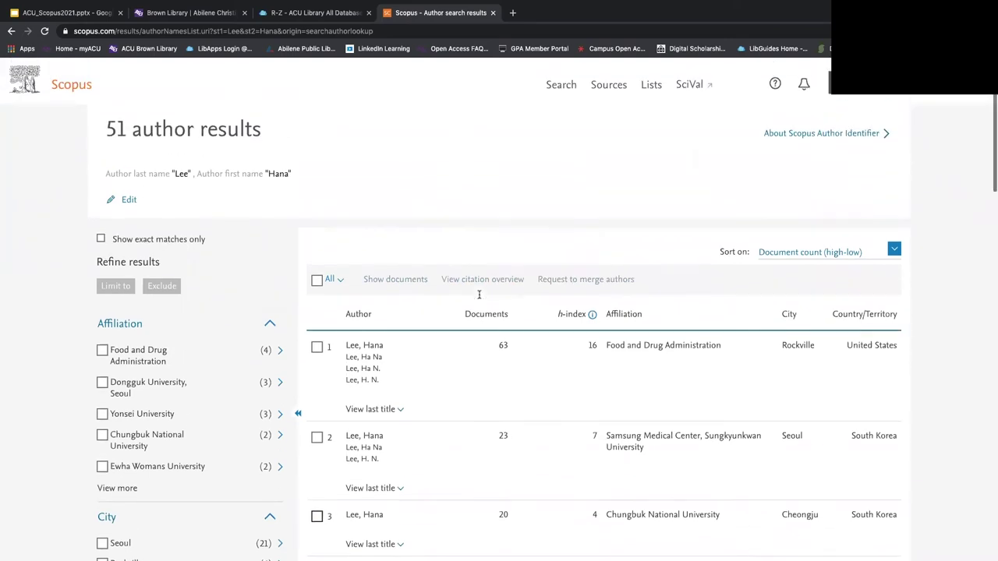
pyautogui.scroll(-1, 405, 315)
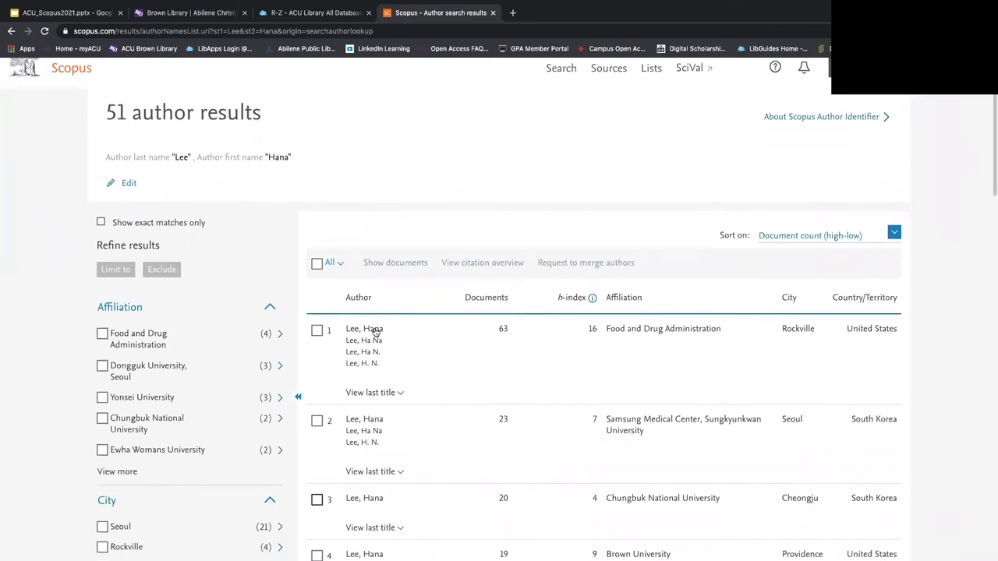
pyautogui.click(376, 330)
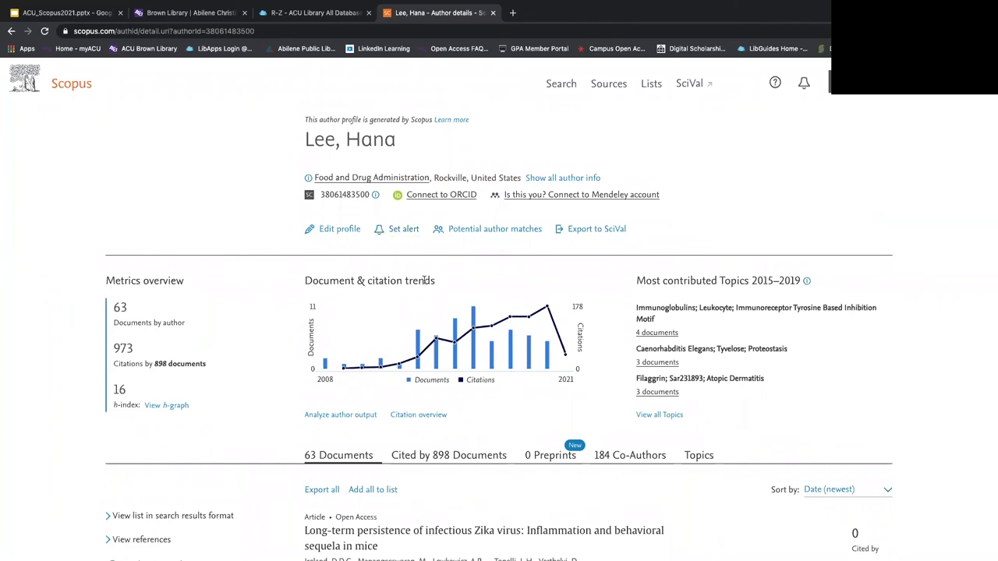
pyautogui.scroll(-1, 424, 280)
pyautogui.scroll(1, 425, 281)
pyautogui.scroll(-2, 248, 277)
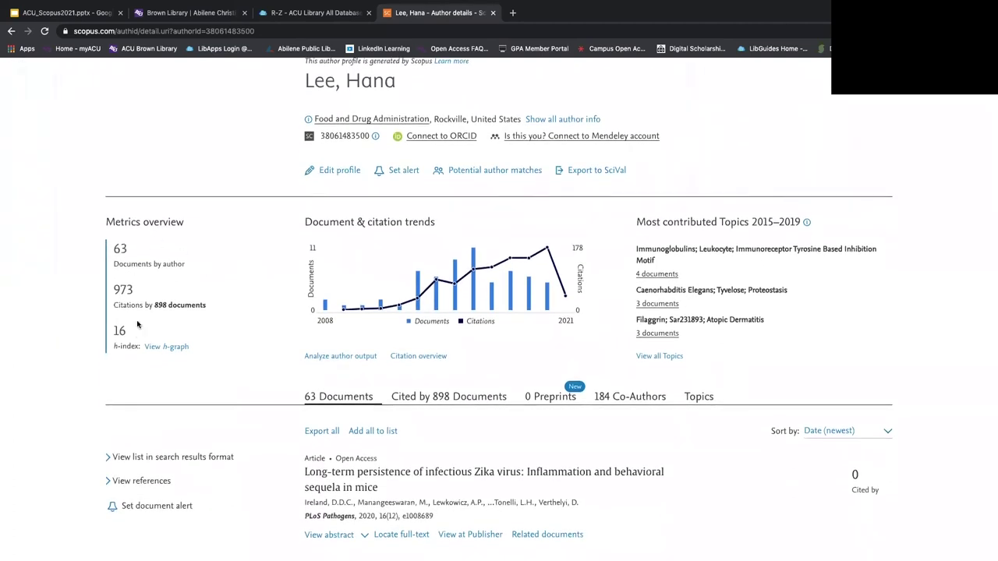
pyautogui.scroll(-1, 259, 332)
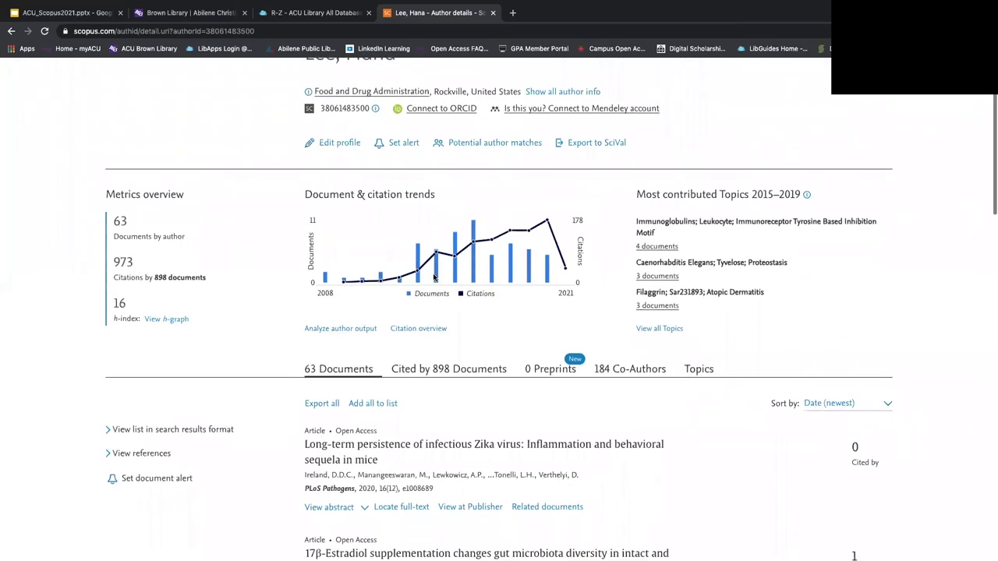
pyautogui.scroll(-4, 662, 234)
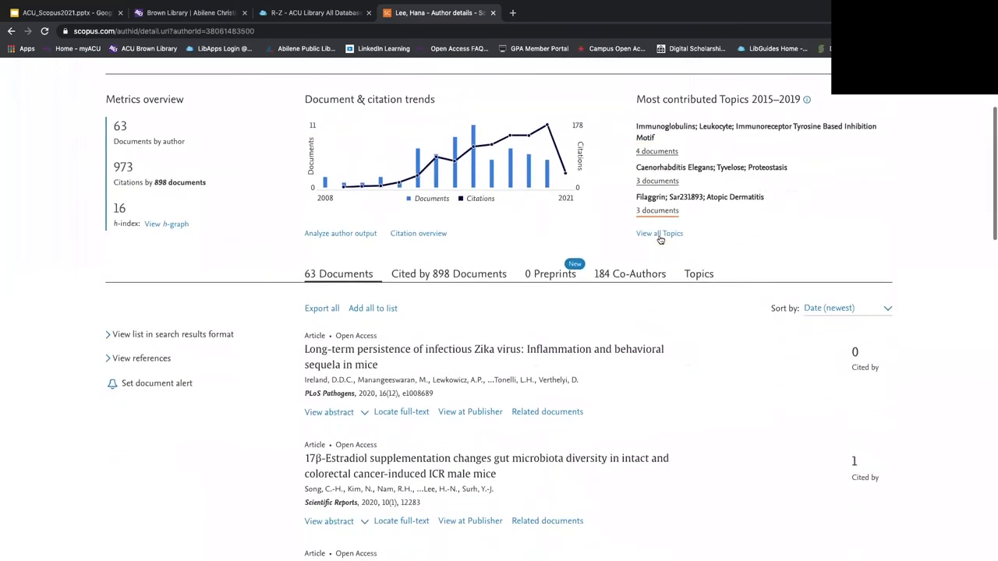
# Step: Sort the author's documents by Cited by (highest)
pyautogui.scroll(-2, 378, 315)
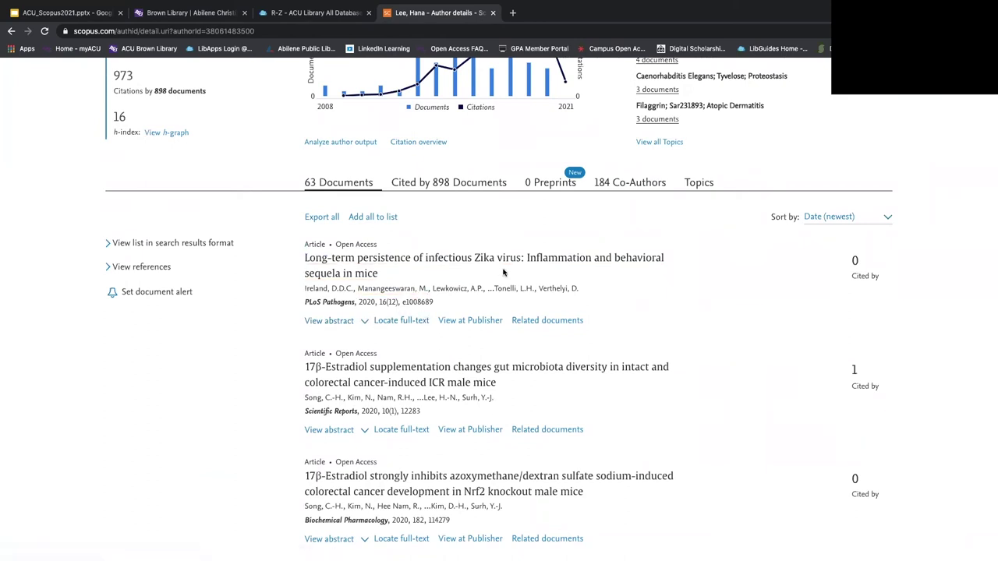
pyautogui.click(886, 221)
pyautogui.click(869, 242)
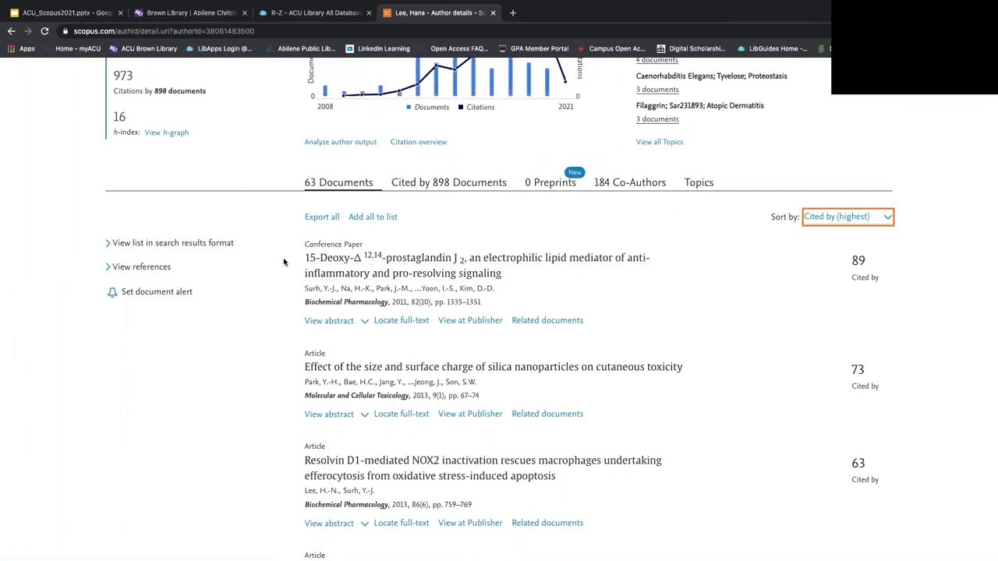
# Step: Check what editing the author profile would allow, and close the information dialog without signing in
pyautogui.scroll(5, 283, 262)
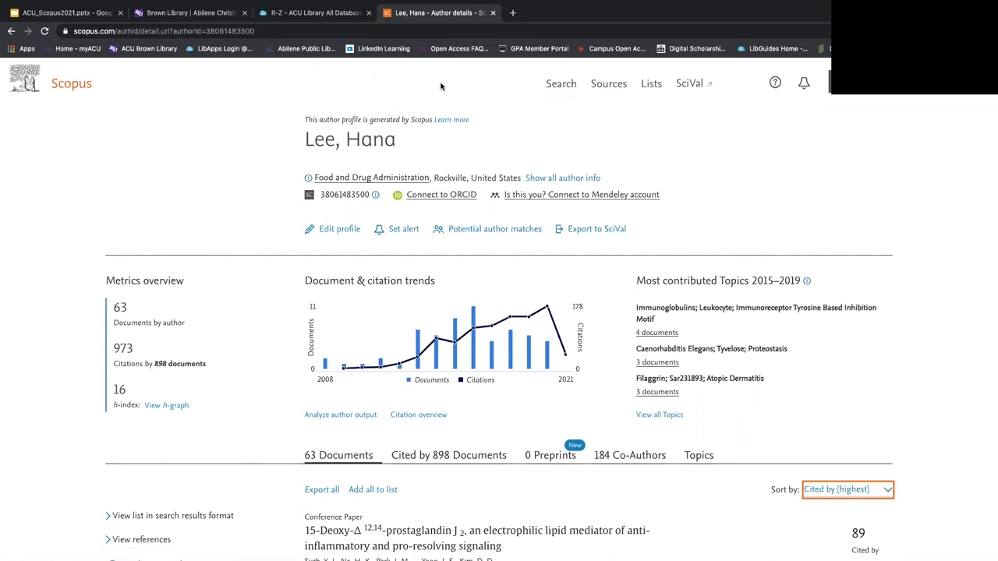
pyautogui.click(562, 84)
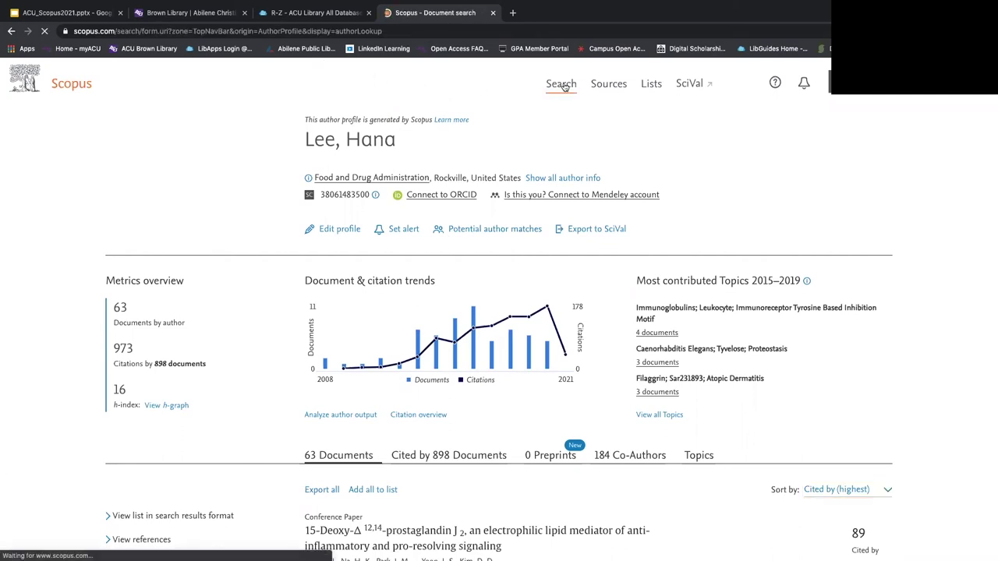
pyautogui.click(11, 32)
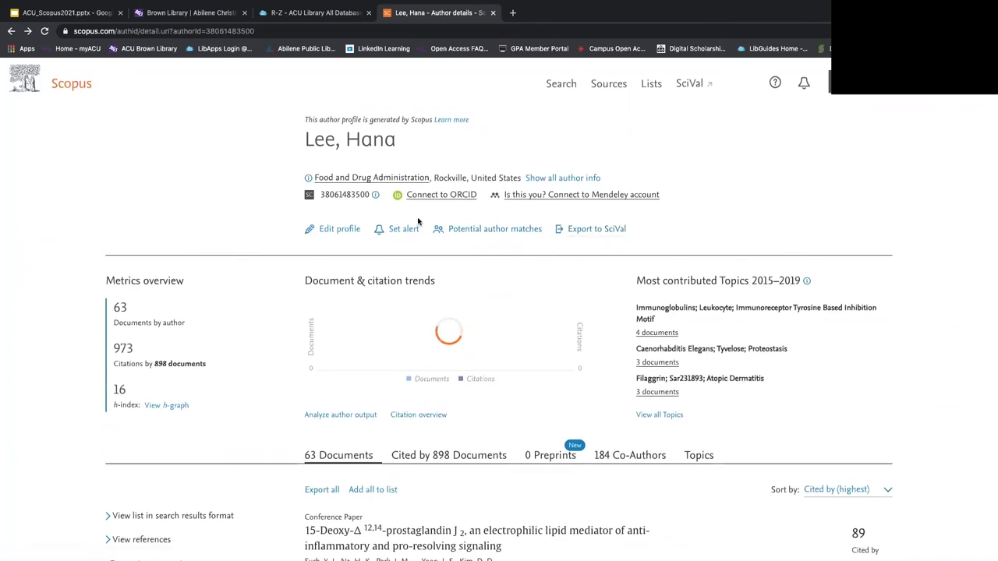
pyautogui.click(338, 230)
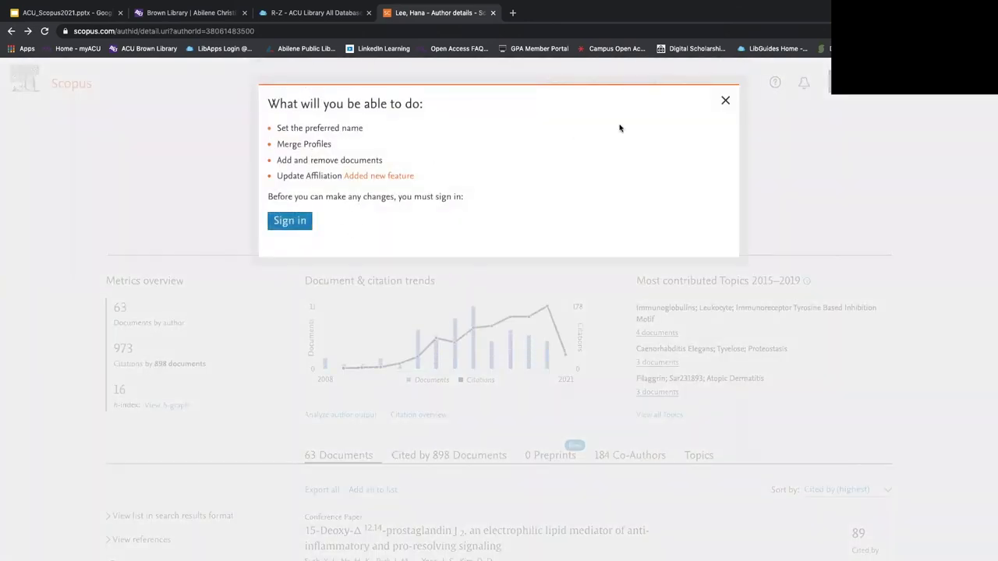
pyautogui.click(725, 101)
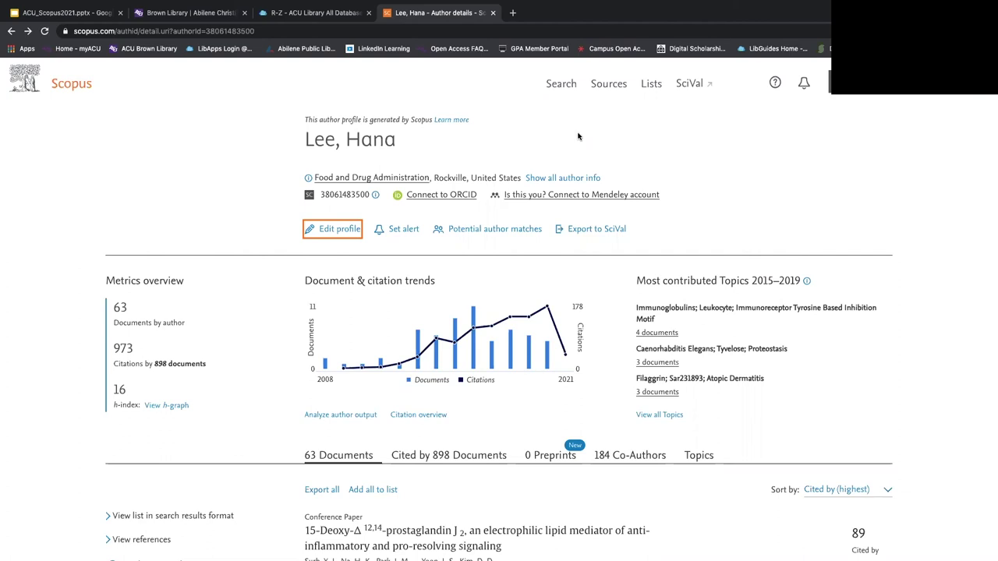
# Step: Search affiliations for "abilene" and open the Abilene Christian University details
pyautogui.click(561, 87)
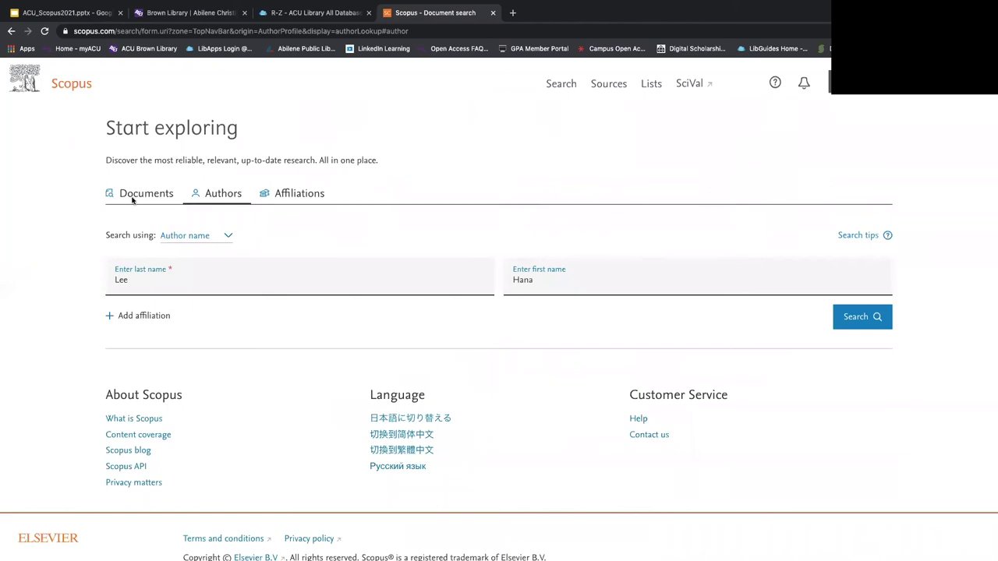
pyautogui.click(297, 197)
pyautogui.click(246, 273)
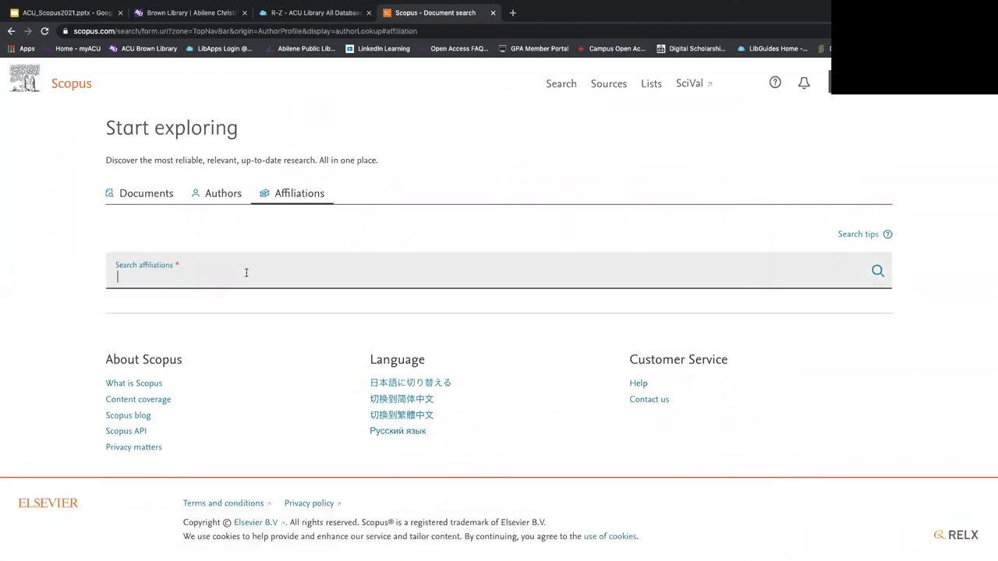
pyautogui.write('abilene')
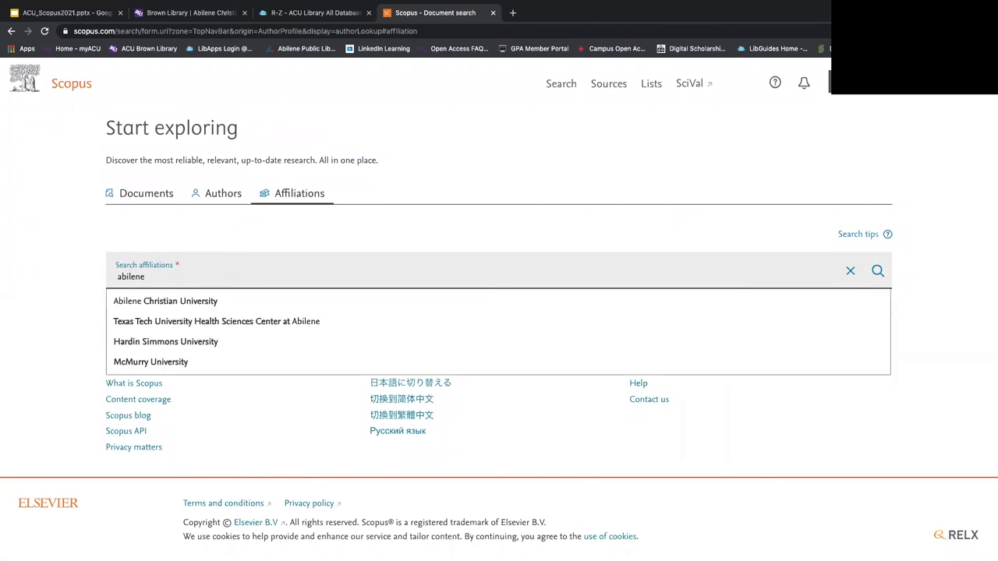
pyautogui.click(221, 301)
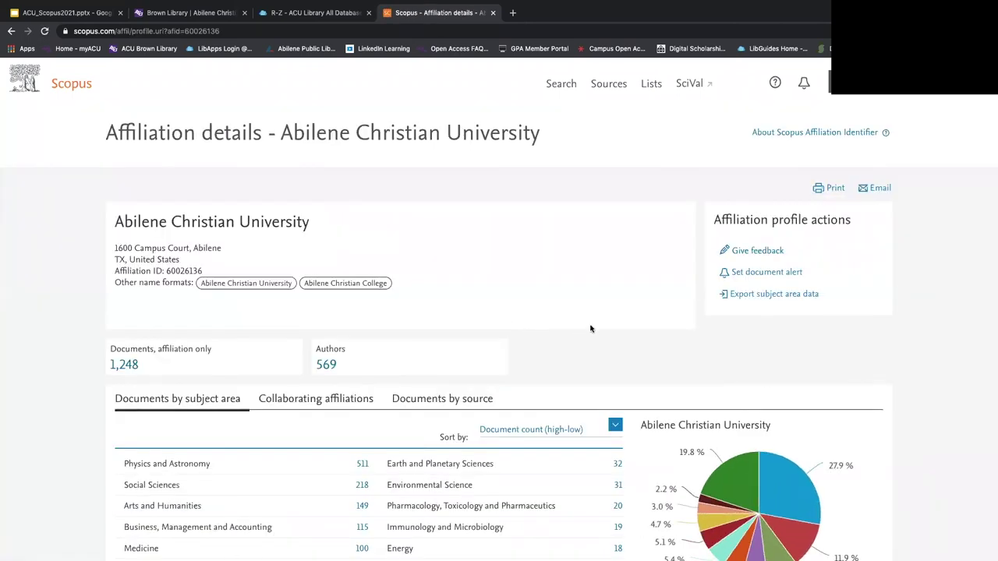
# Step: Look over Abilene Christian University's affiliation details and open its list of affiliated authors
pyautogui.scroll(-3, 601, 331)
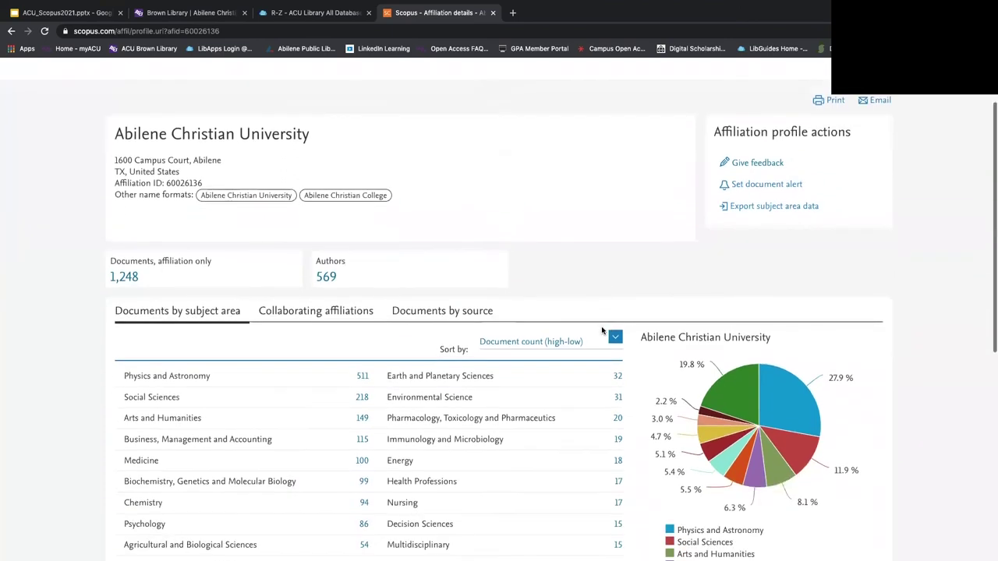
pyautogui.scroll(2, 602, 331)
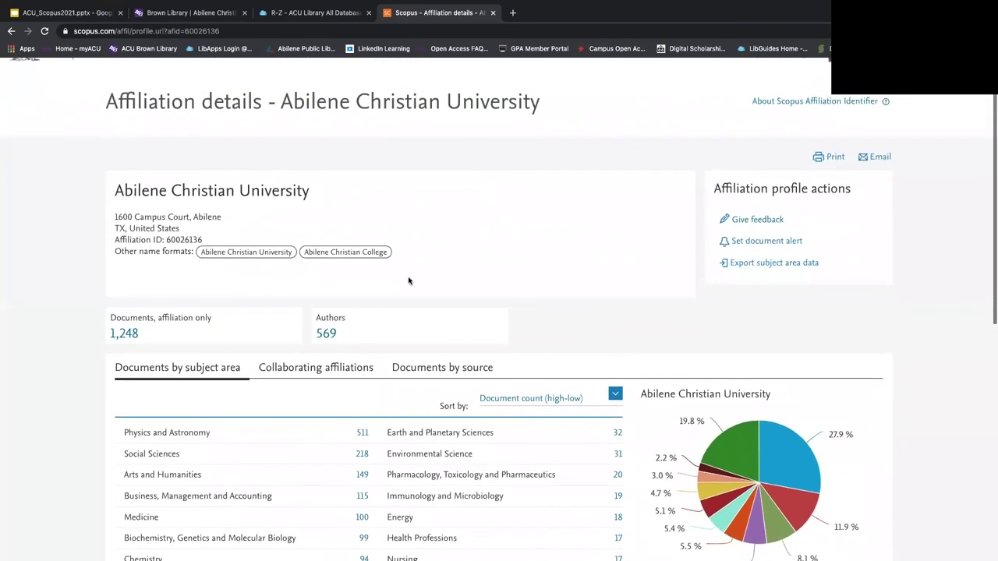
pyautogui.scroll(-1, 253, 337)
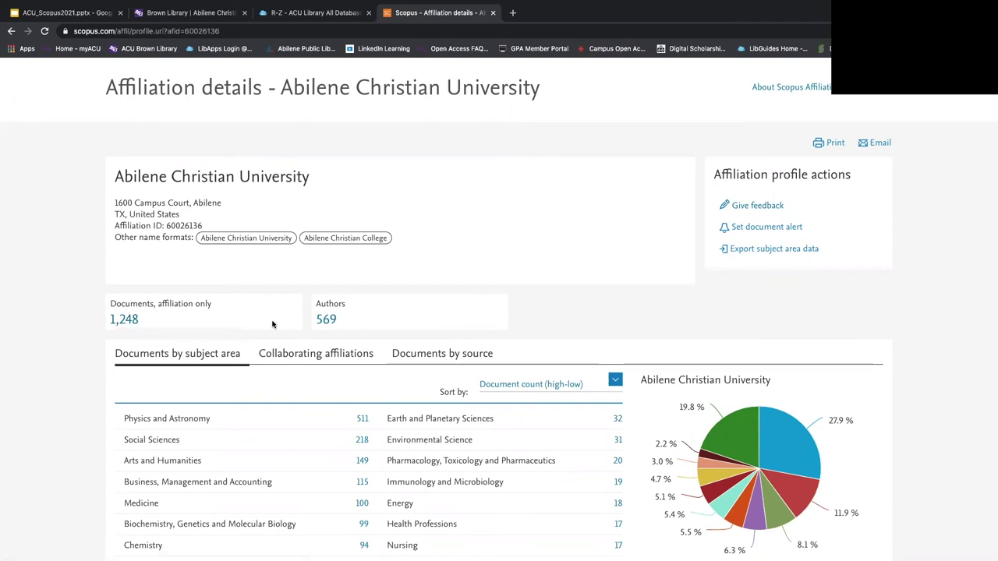
pyautogui.click(327, 322)
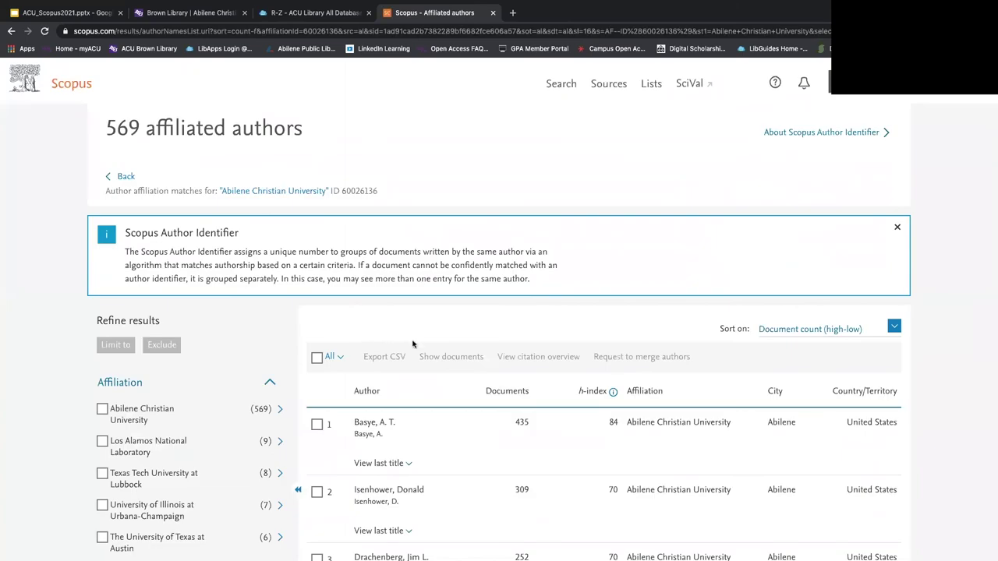
pyautogui.scroll(-1, 495, 346)
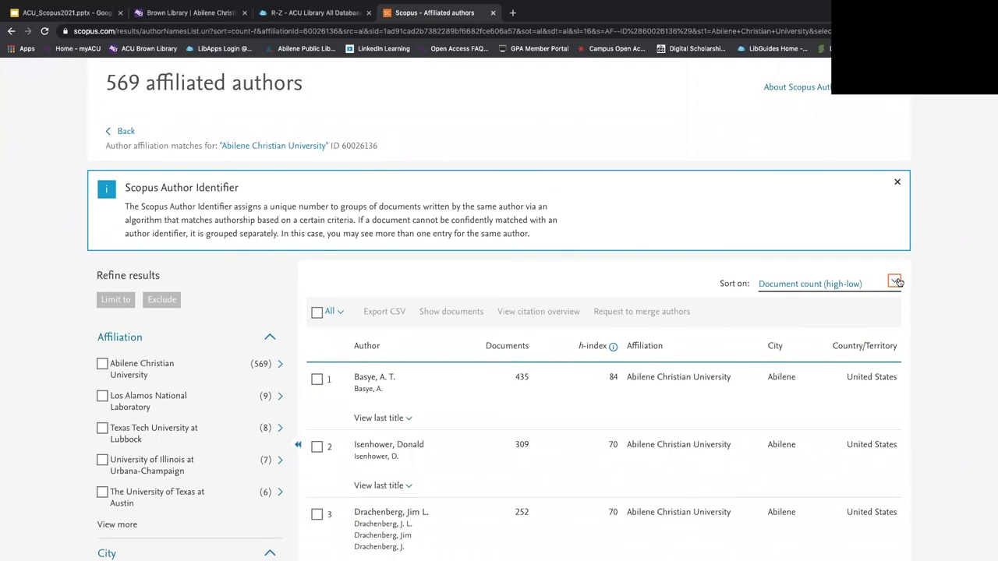
# Step: Sort the list of Abilene Christian University's affiliated authors by Author (A-Z) and look over the reordered list
pyautogui.scroll(-1, 857, 304)
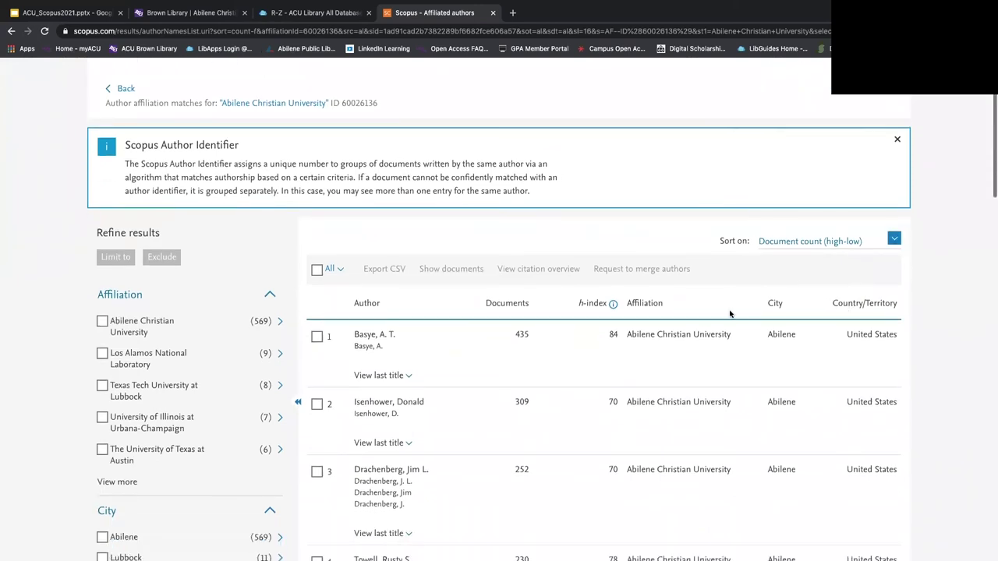
pyautogui.scroll(-1, 484, 339)
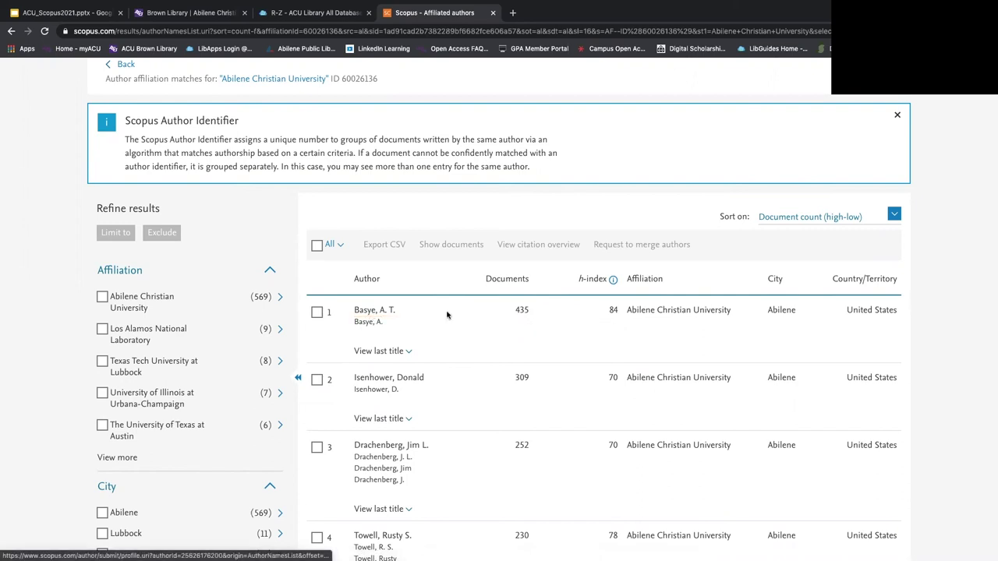
pyautogui.click(893, 216)
pyautogui.scroll(-2, 813, 290)
pyautogui.scroll(2, 814, 290)
pyautogui.scroll(-1, 814, 290)
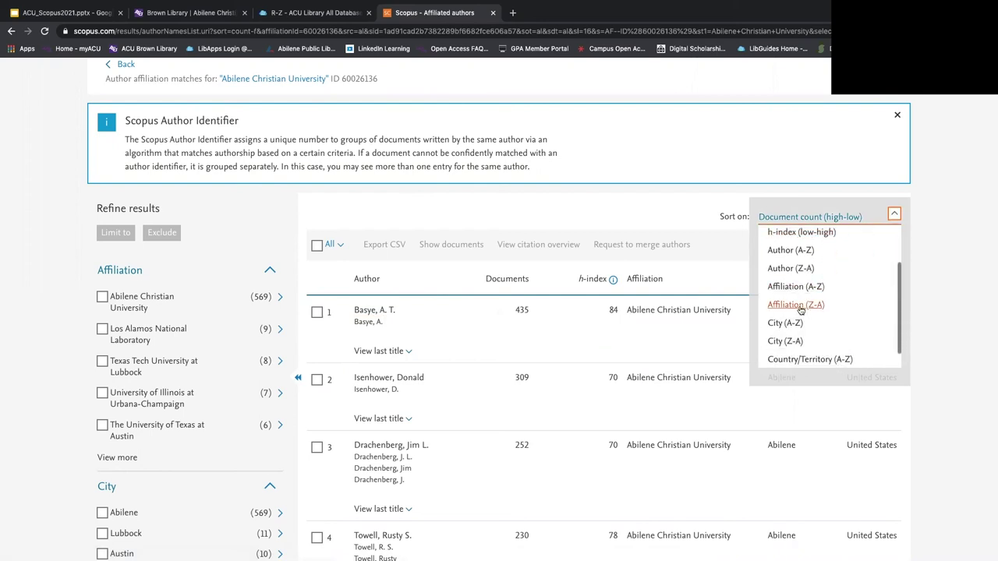
pyautogui.click(797, 251)
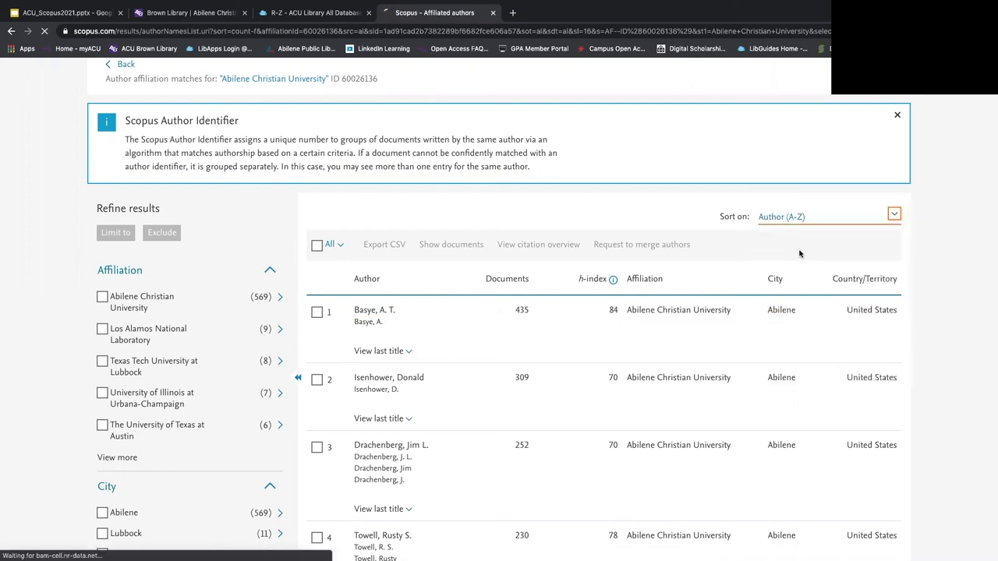
pyautogui.scroll(-3, 459, 323)
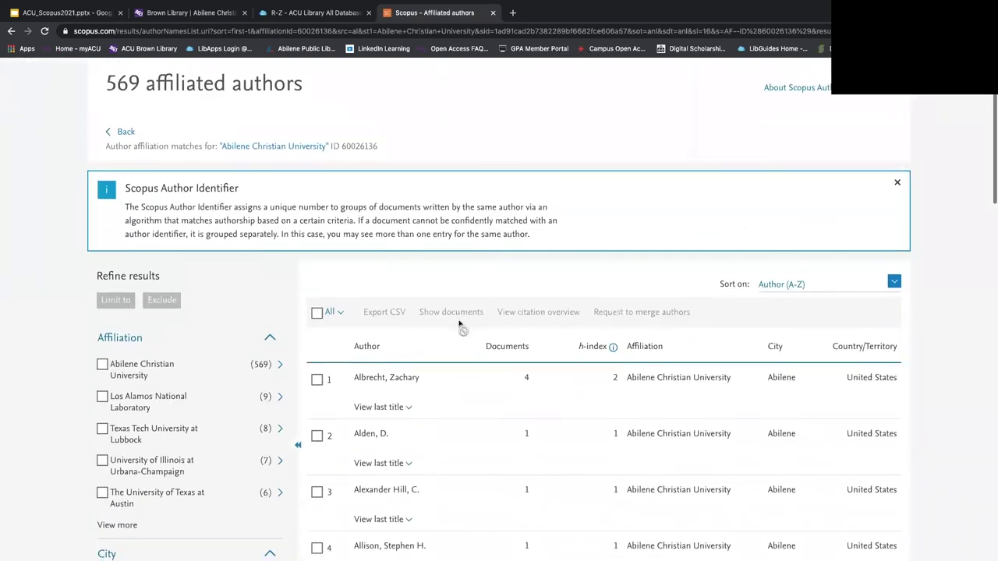
pyautogui.scroll(-2, 459, 324)
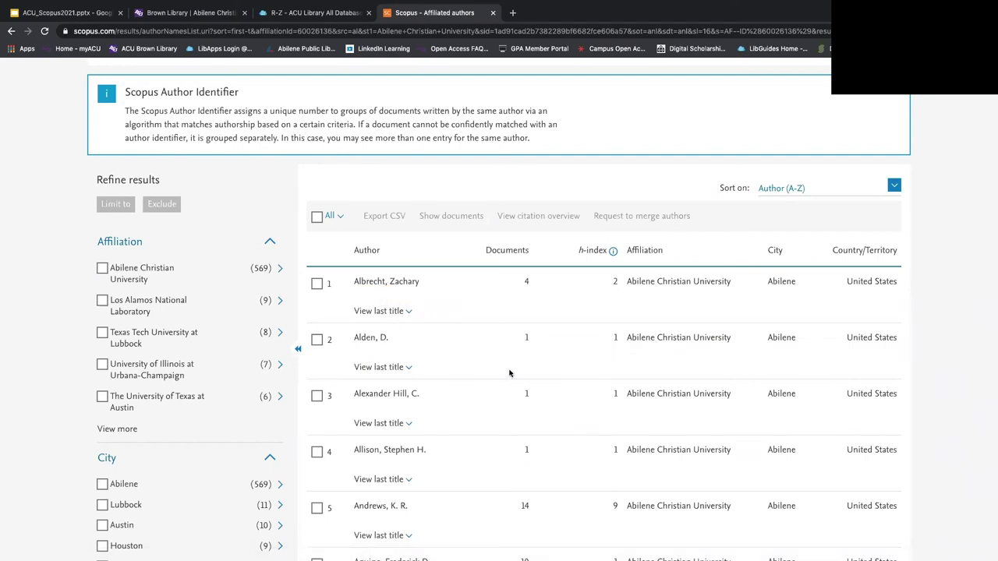
# Step: Return to Abilene Christian University's affiliation details and examine its documents by subject area, including the chart
pyautogui.scroll(4, 511, 359)
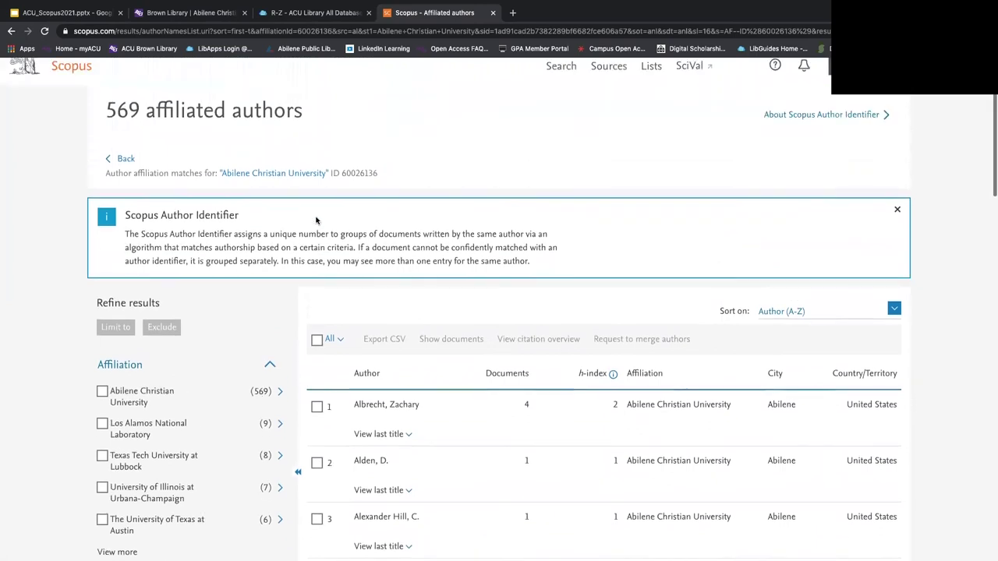
pyautogui.click(126, 177)
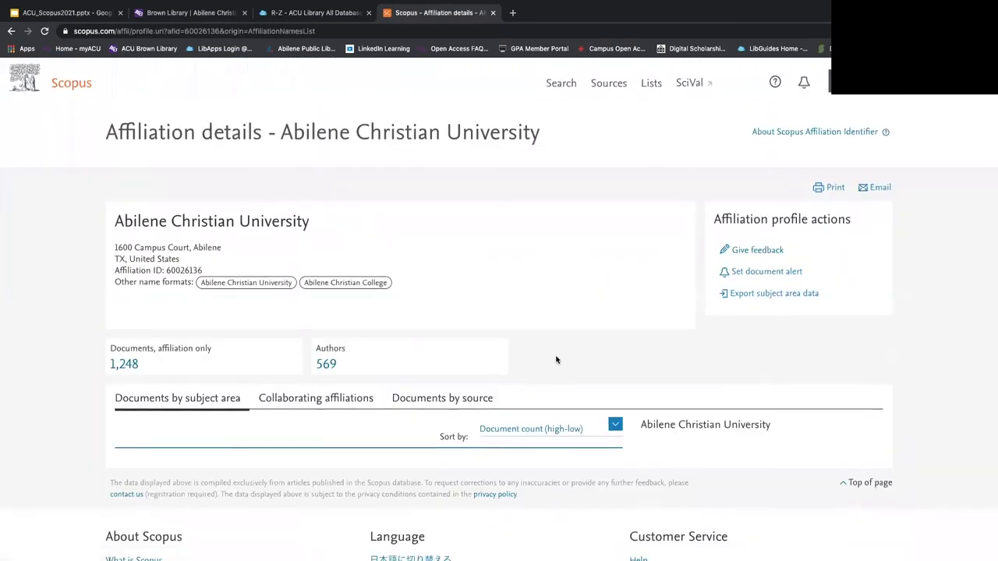
pyautogui.scroll(-1, 556, 360)
pyautogui.scroll(-2, 556, 359)
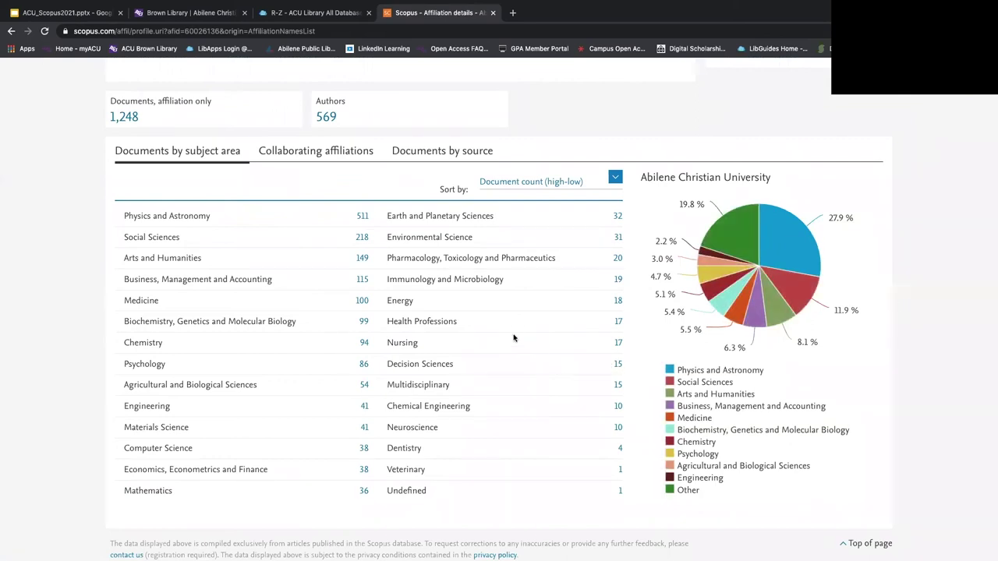
pyautogui.scroll(1, 371, 300)
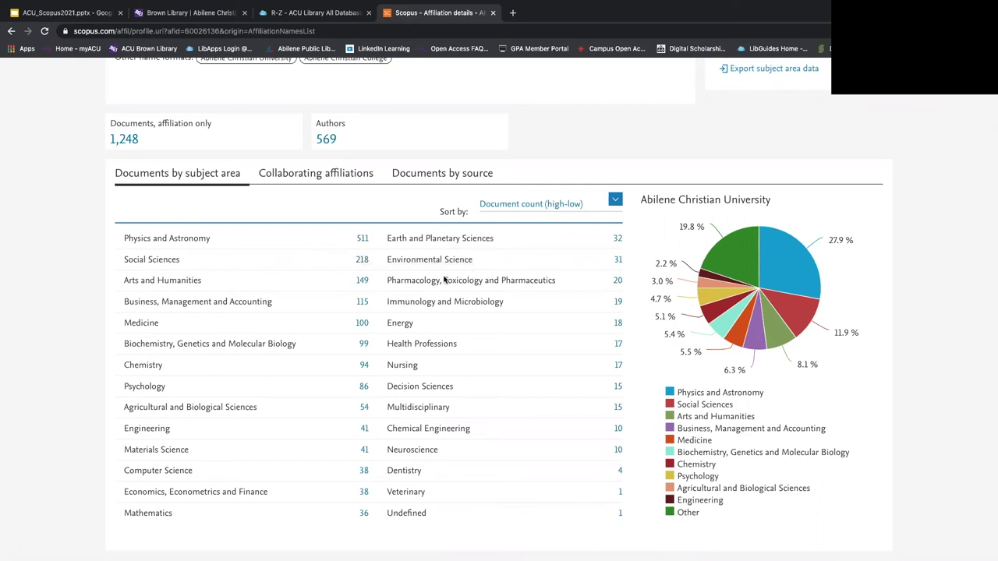
pyautogui.scroll(1, 444, 279)
pyautogui.scroll(-3, 441, 277)
pyautogui.scroll(3, 438, 275)
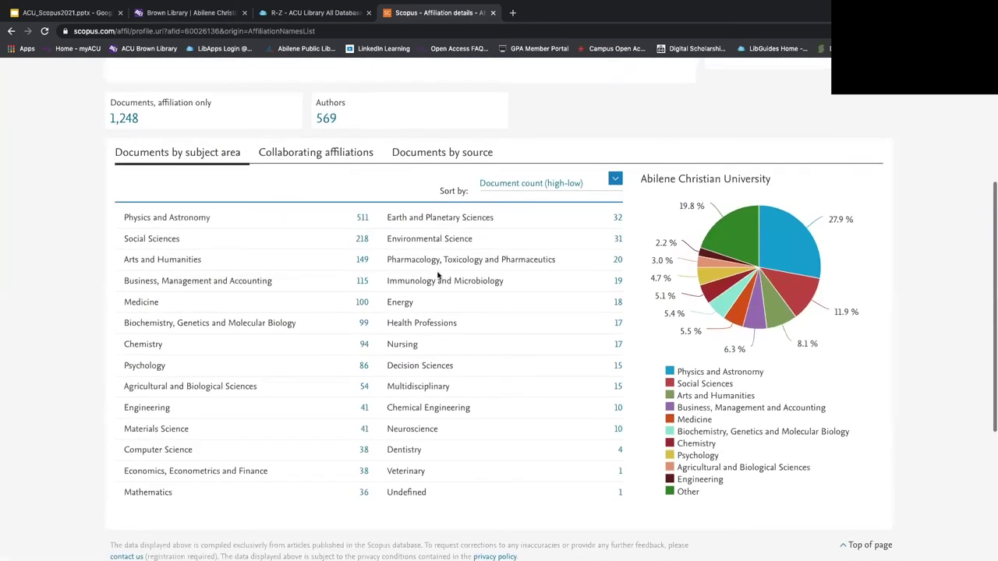
# Step: Show the university's documents by source and read through the full list of journals
pyautogui.scroll(1, 438, 274)
pyautogui.click(435, 204)
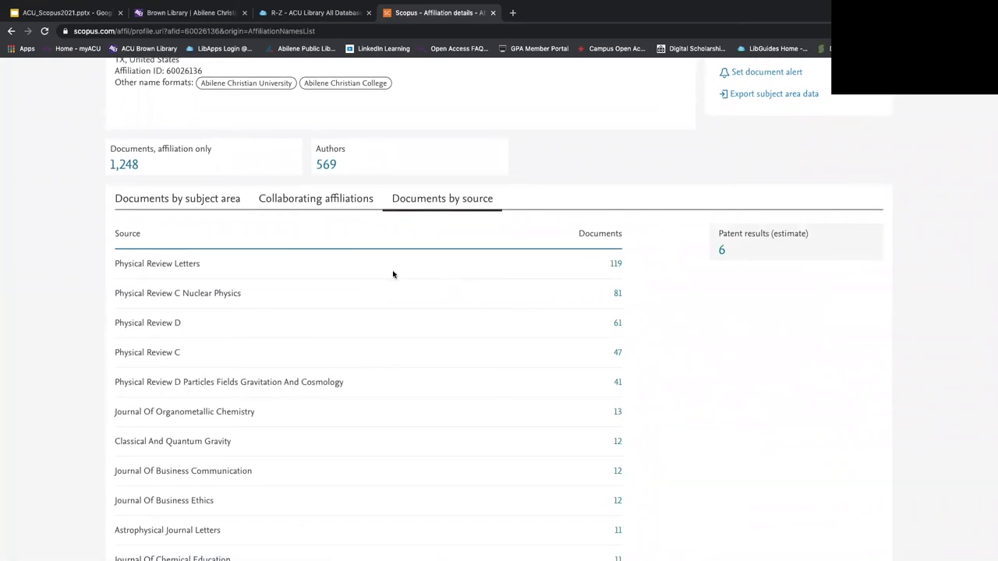
pyautogui.scroll(-1, 392, 274)
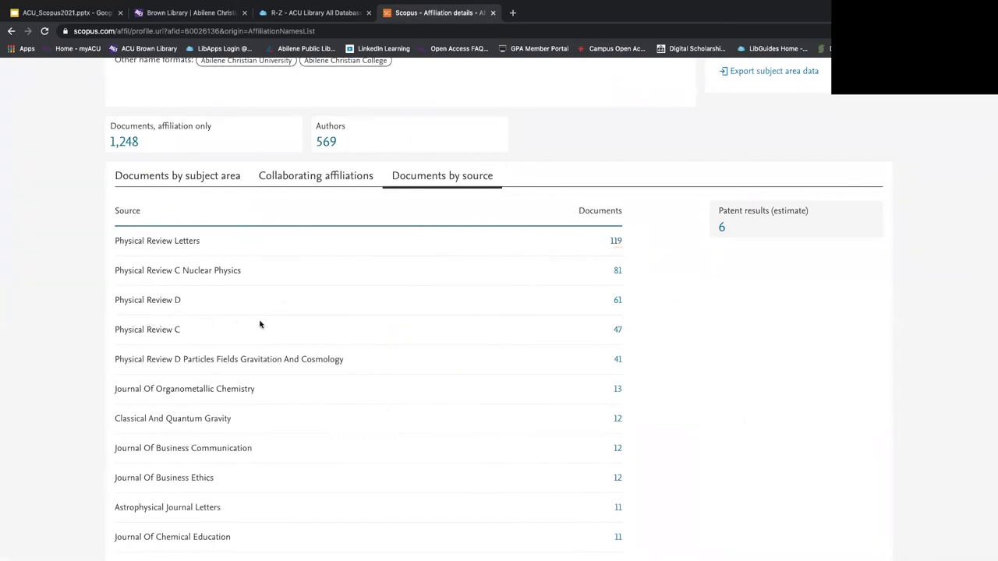
pyautogui.scroll(-8, 258, 323)
pyautogui.scroll(-1, 261, 325)
pyautogui.scroll(10, 260, 325)
pyautogui.scroll(5, 260, 325)
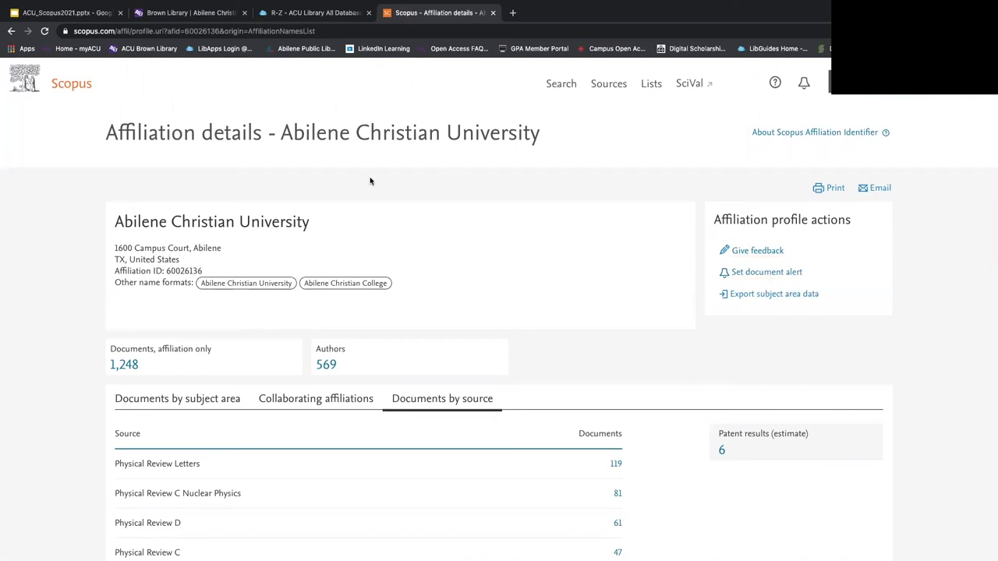
# Step: Go back to the search page and switch from author search to document search
pyautogui.click(562, 92)
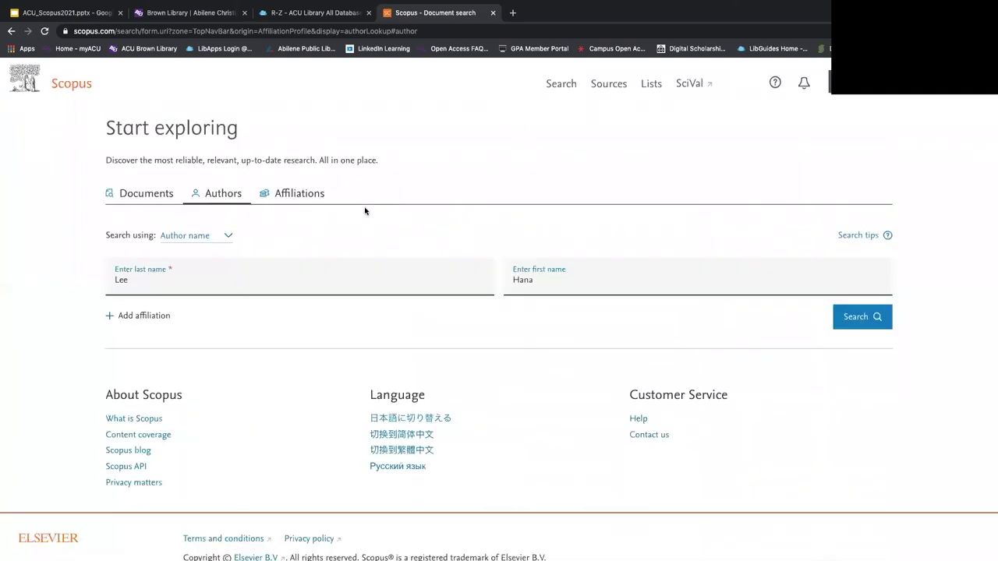
pyautogui.click(160, 196)
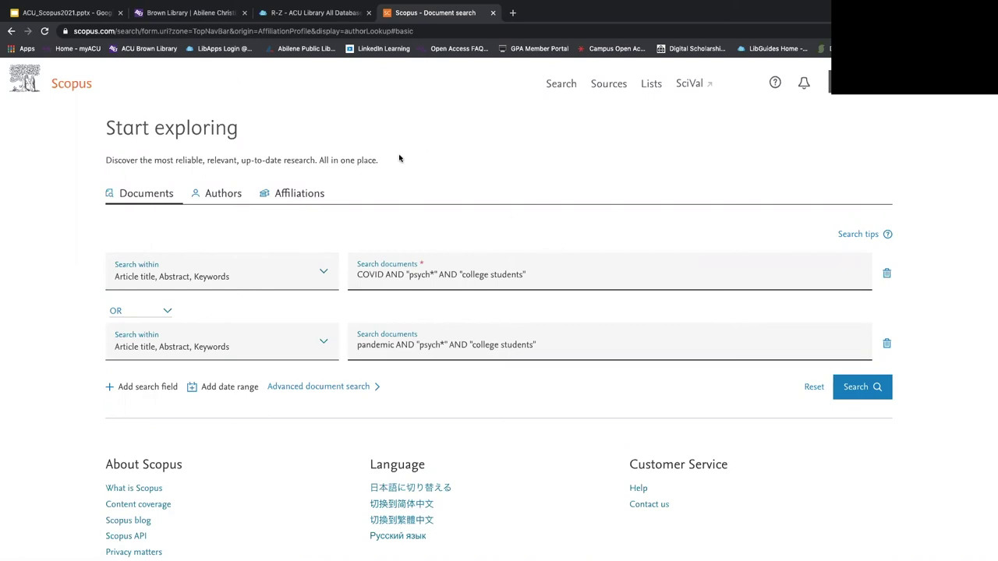
pyautogui.scroll(-1, 399, 159)
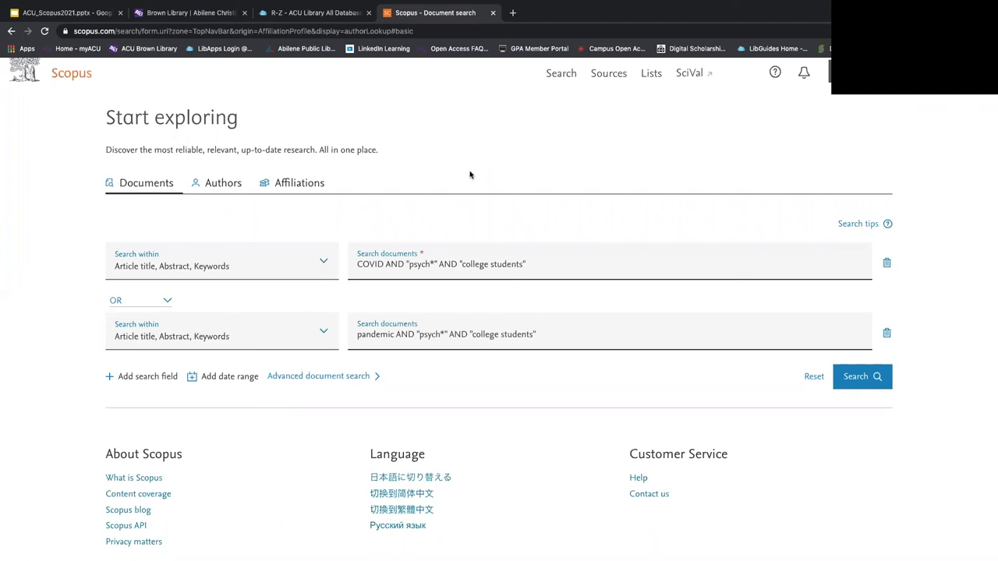
# Step: Open the list of sources and check which fields it can be searched by, keeping Subject area
pyautogui.click(607, 79)
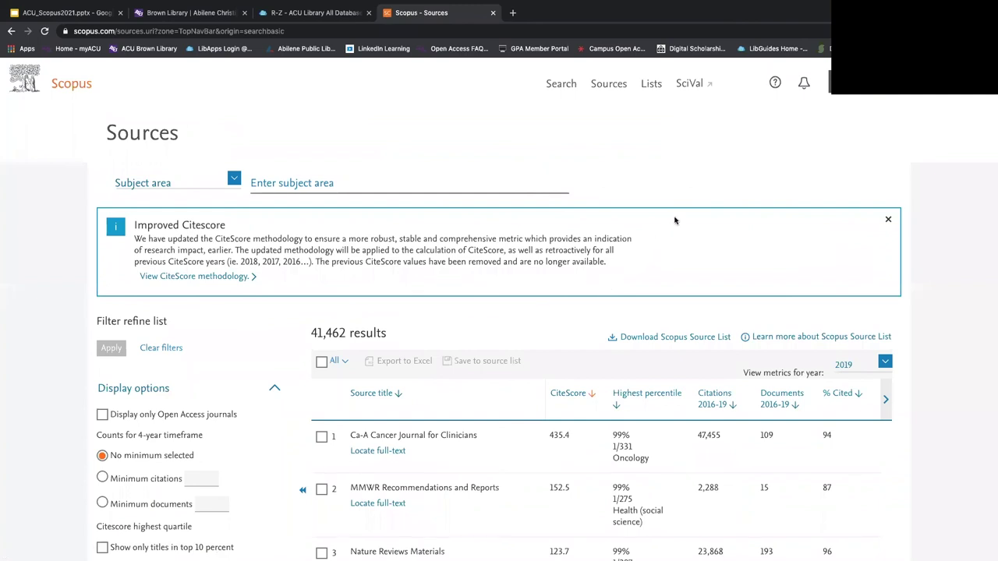
pyautogui.click(235, 179)
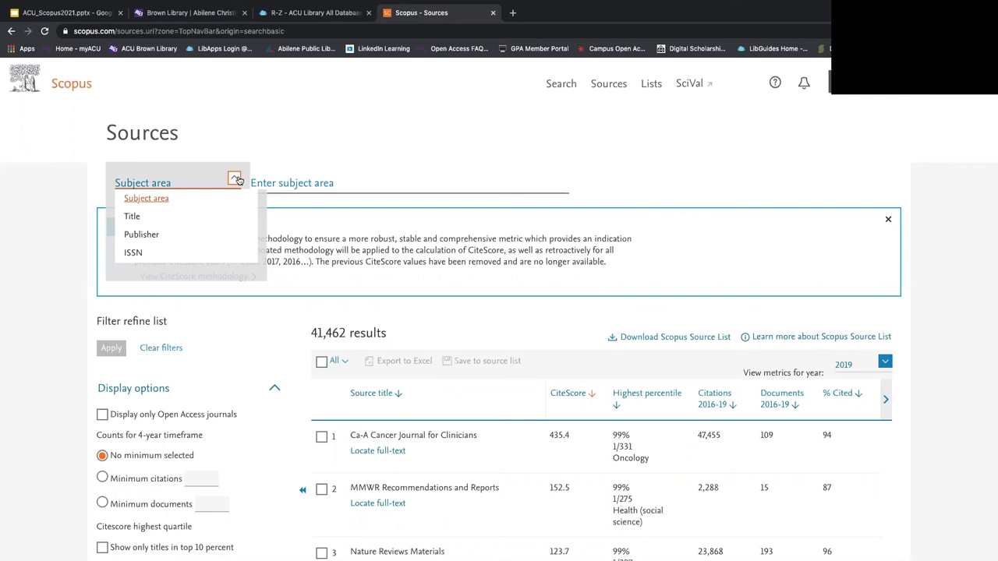
pyautogui.click(282, 184)
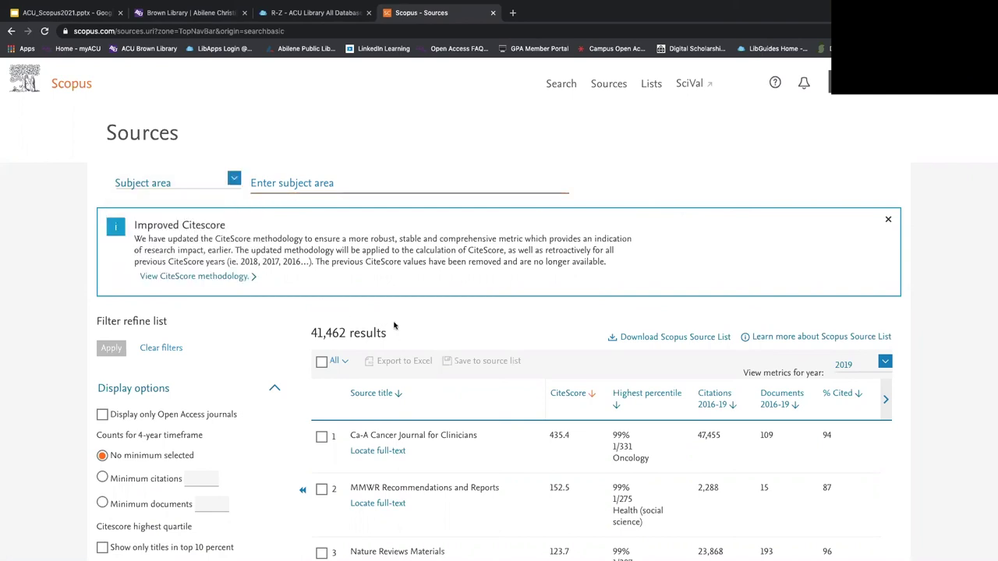
pyautogui.scroll(-1, 394, 326)
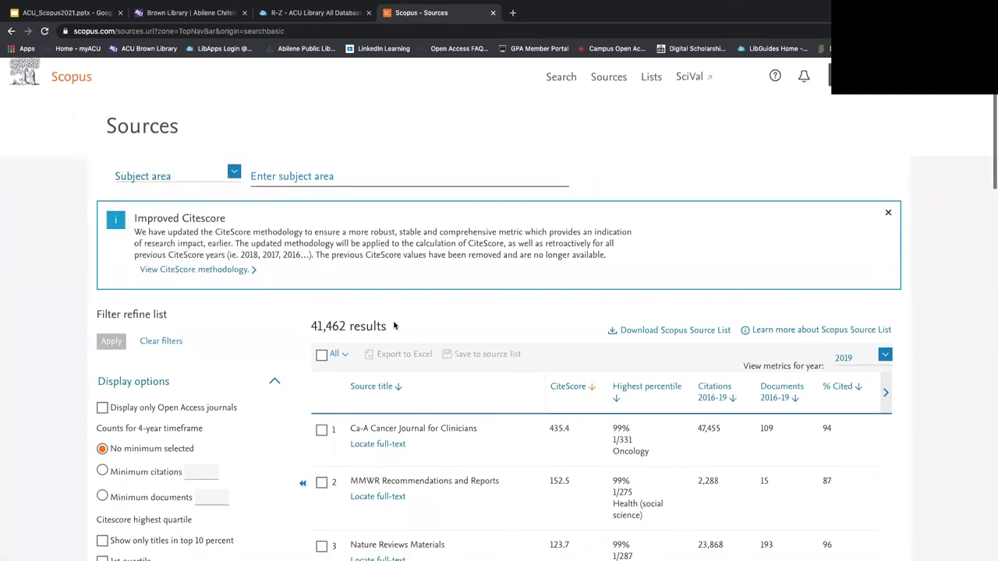
# Step: Search the subject areas for "nursi" and filter the sources by the whole Nursing subject area
pyautogui.click(303, 179)
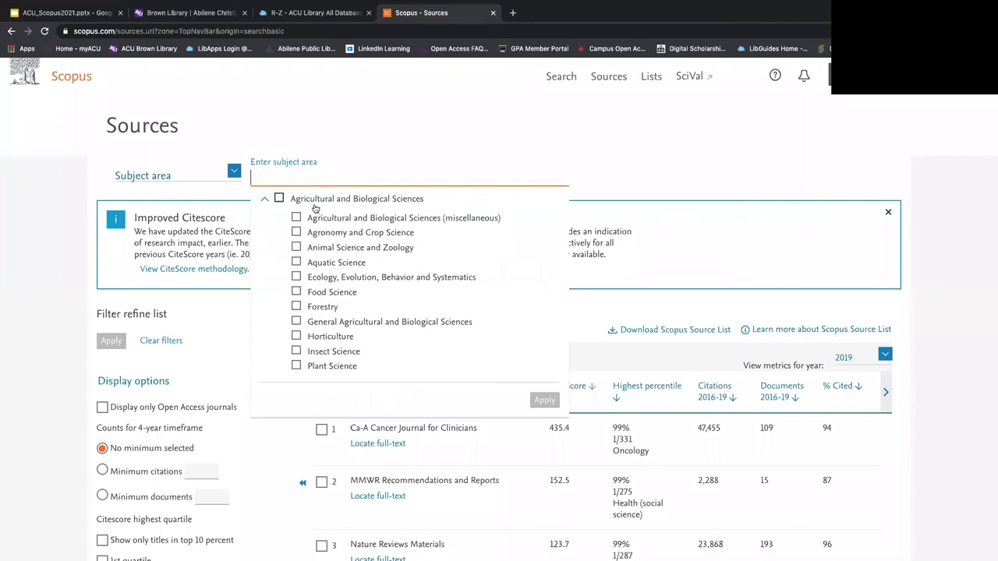
pyautogui.scroll(-10, 308, 263)
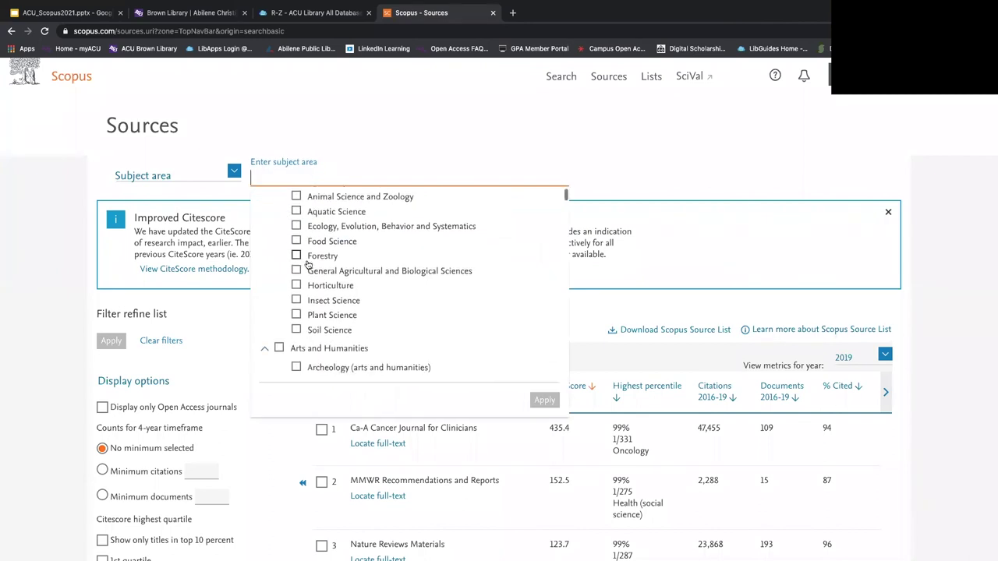
pyautogui.scroll(-5, 308, 263)
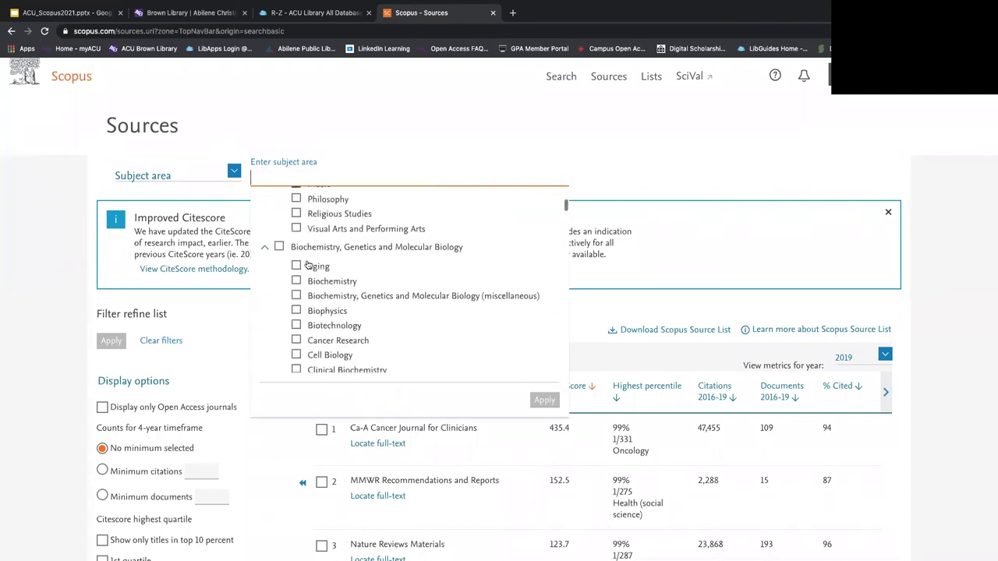
pyautogui.scroll(-8, 308, 263)
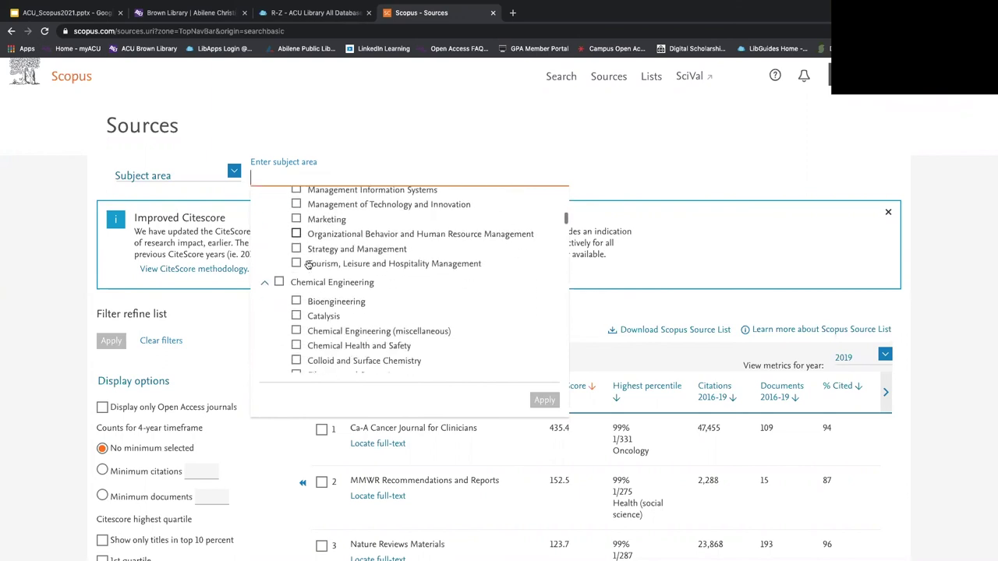
pyautogui.scroll(-10, 307, 263)
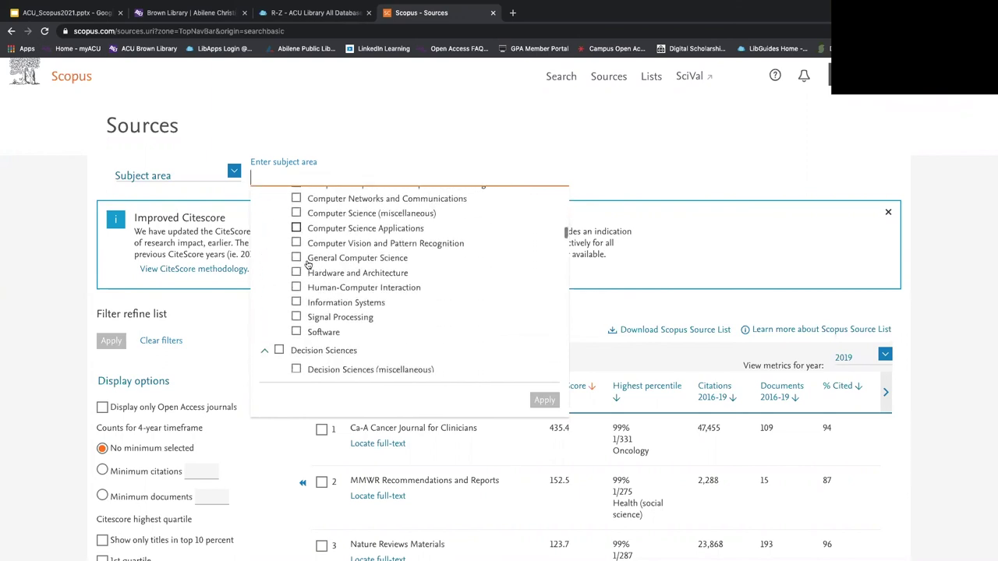
pyautogui.scroll(-10, 308, 263)
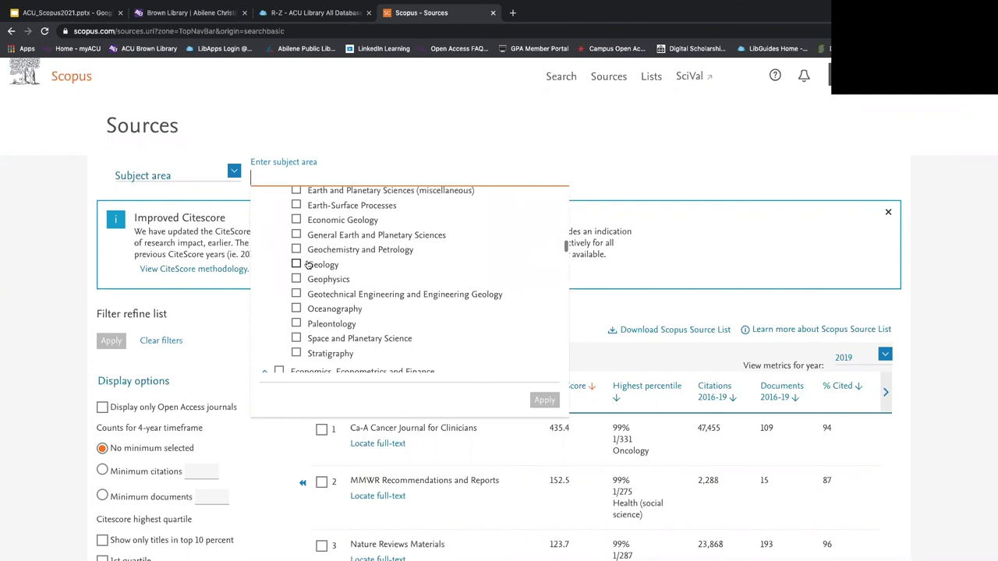
pyautogui.write('nursi')
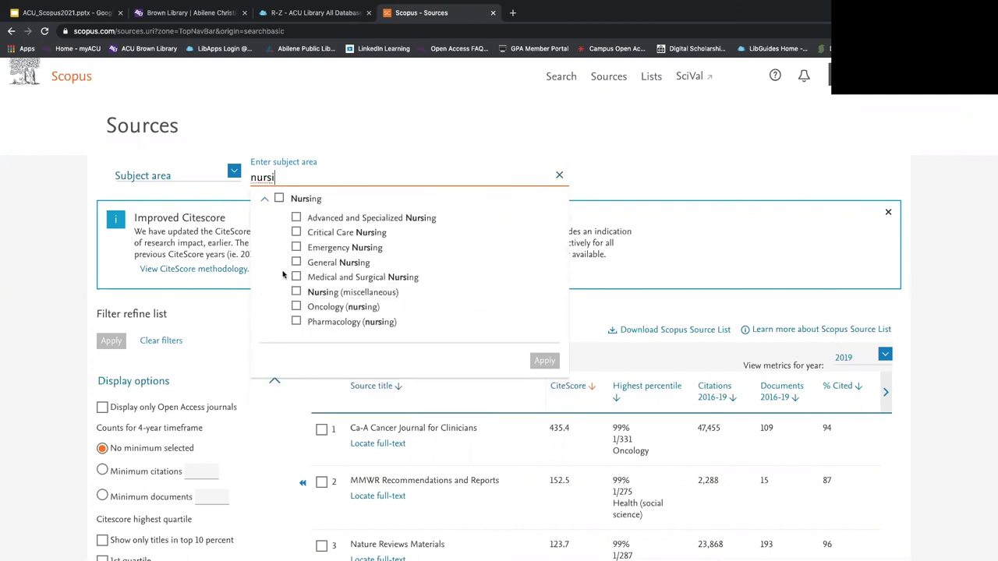
pyautogui.click(279, 198)
pyautogui.click(545, 360)
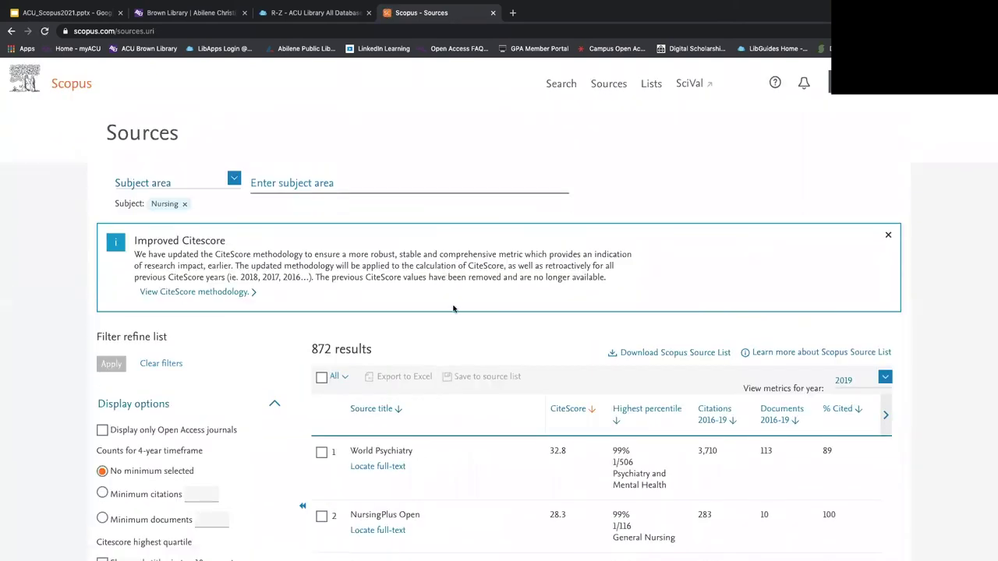
# Step: Examine the CiteScore, percentile and citation metrics of the Nursing sources and the filters available for refining them
pyautogui.scroll(-2, 453, 308)
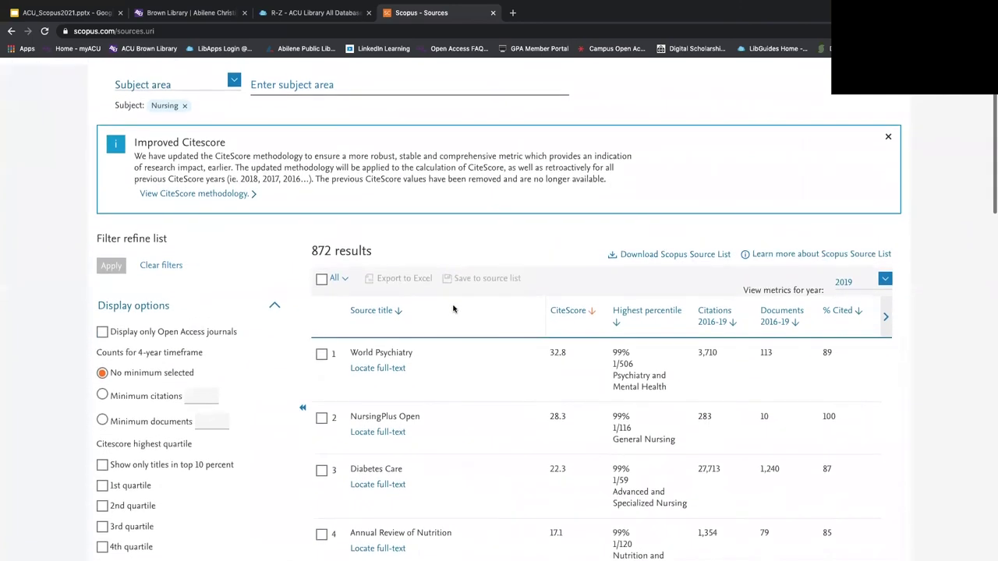
pyautogui.scroll(-1, 453, 308)
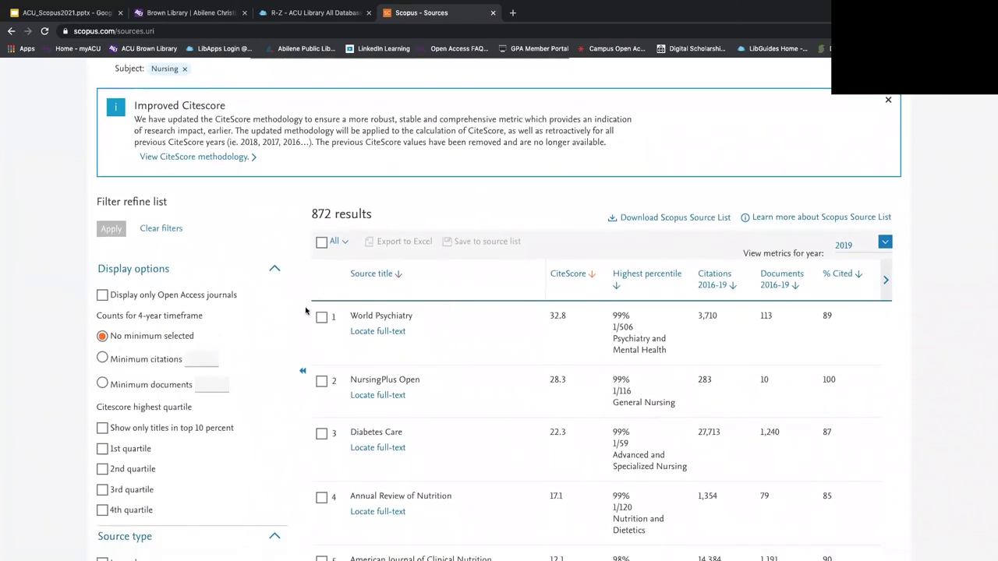
pyautogui.scroll(-1, 302, 308)
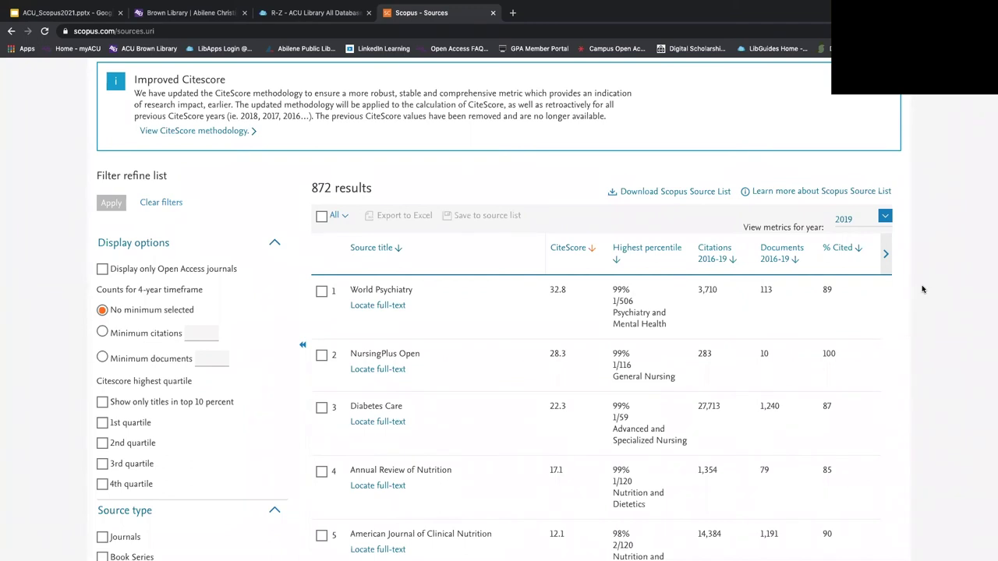
pyautogui.scroll(-3, 921, 289)
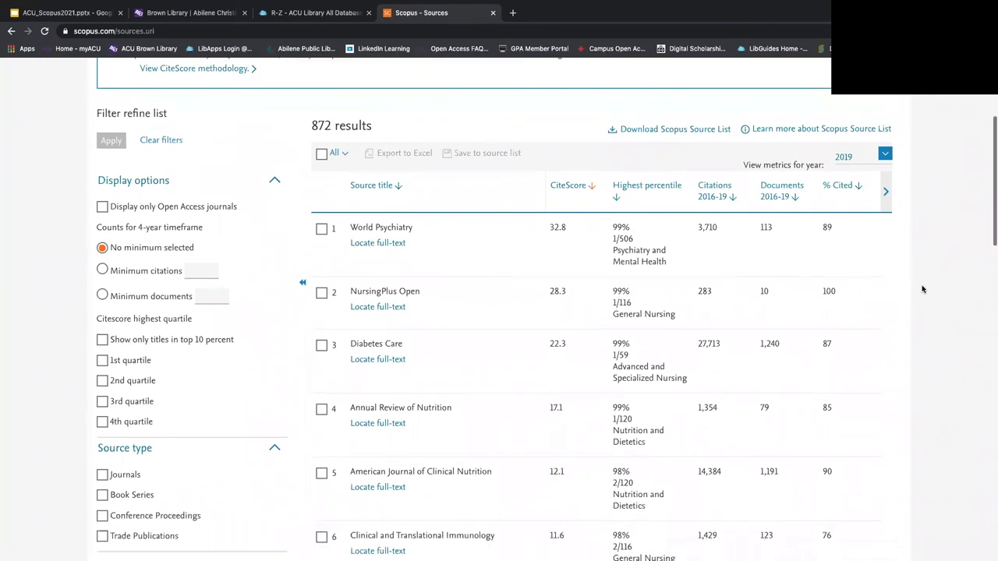
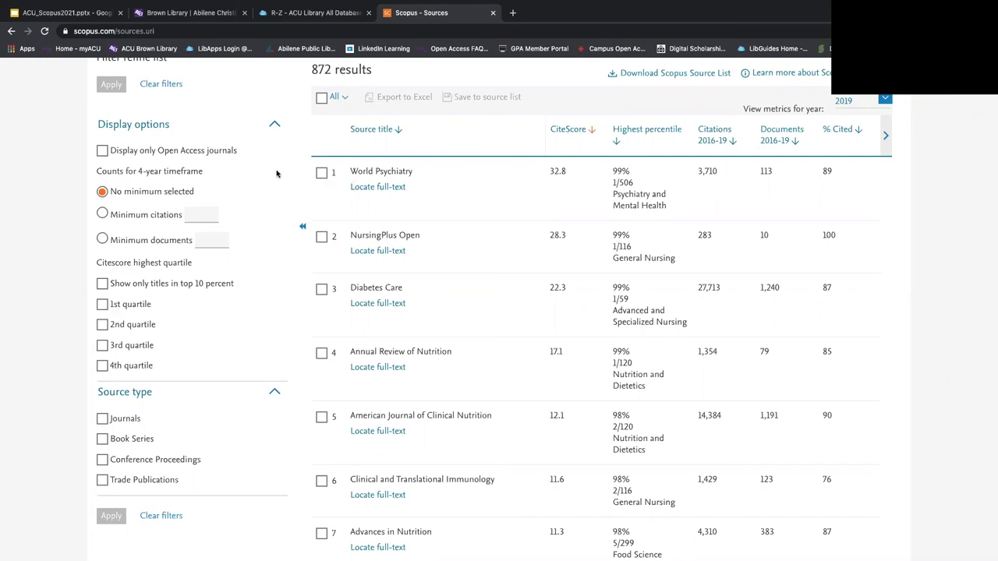
pyautogui.scroll(5, 276, 173)
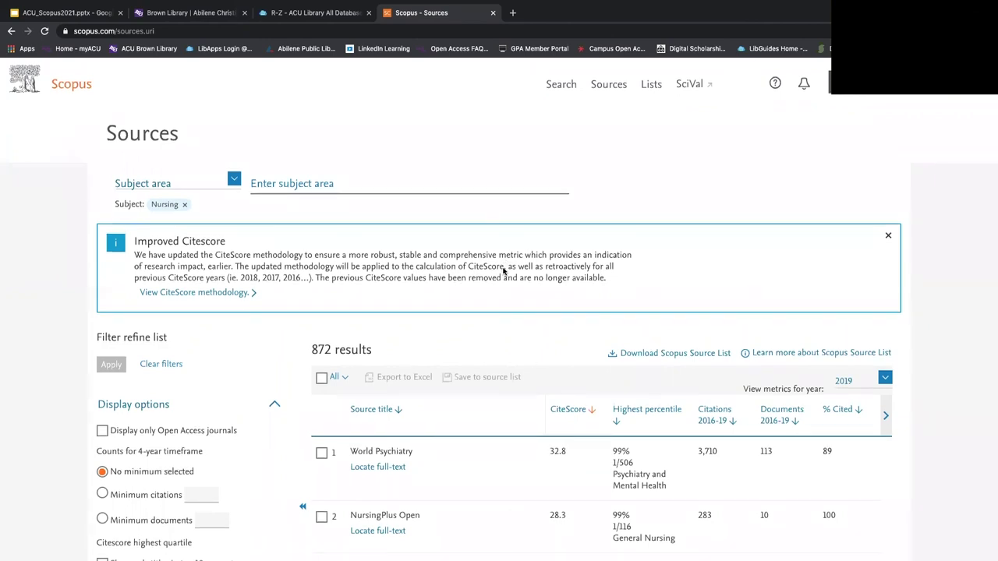
pyautogui.scroll(-1, 503, 269)
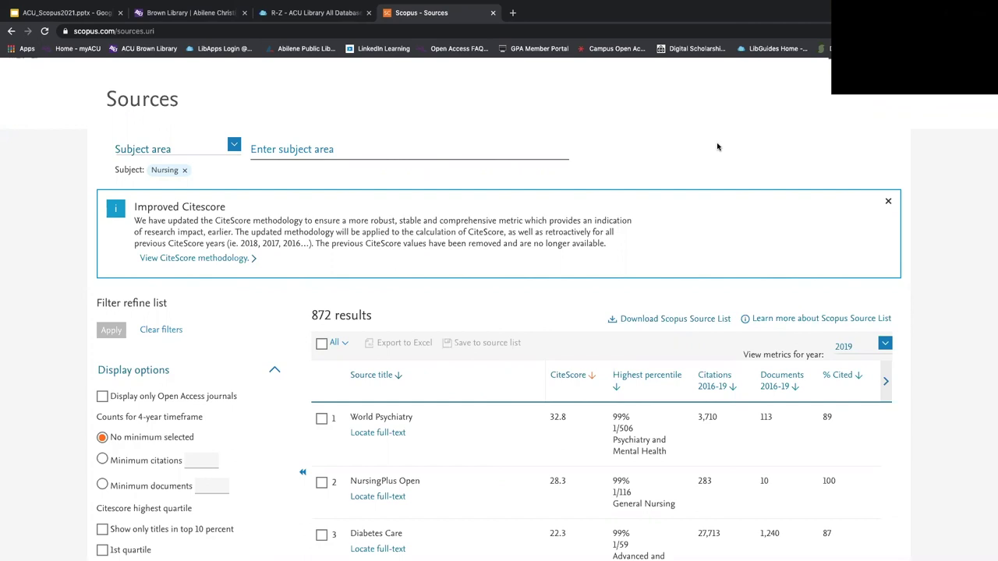
pyautogui.scroll(1, 718, 147)
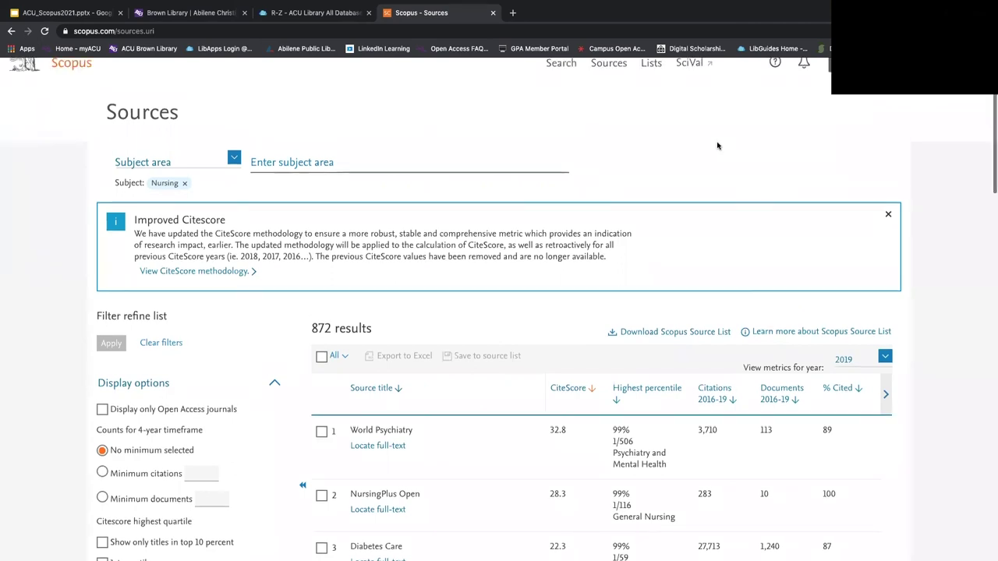